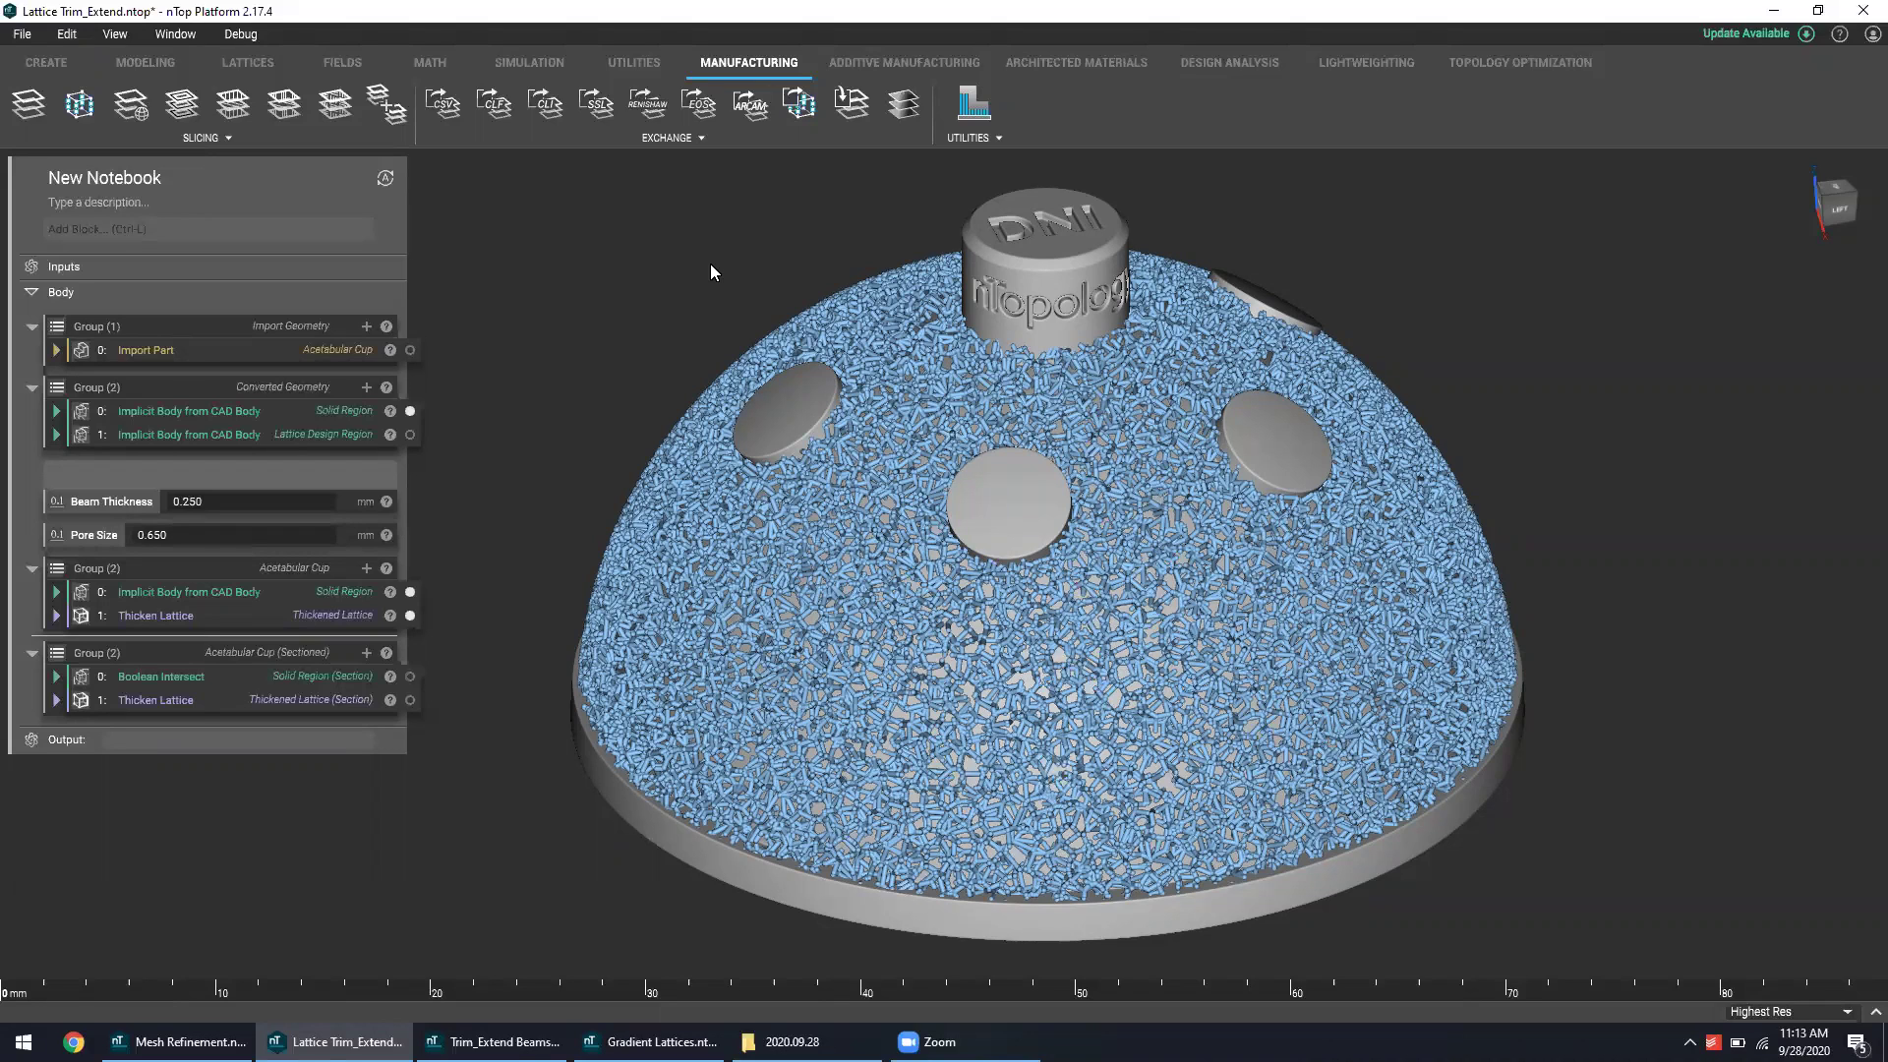
{"action": "left_click", "coordinate": [324, 432]}
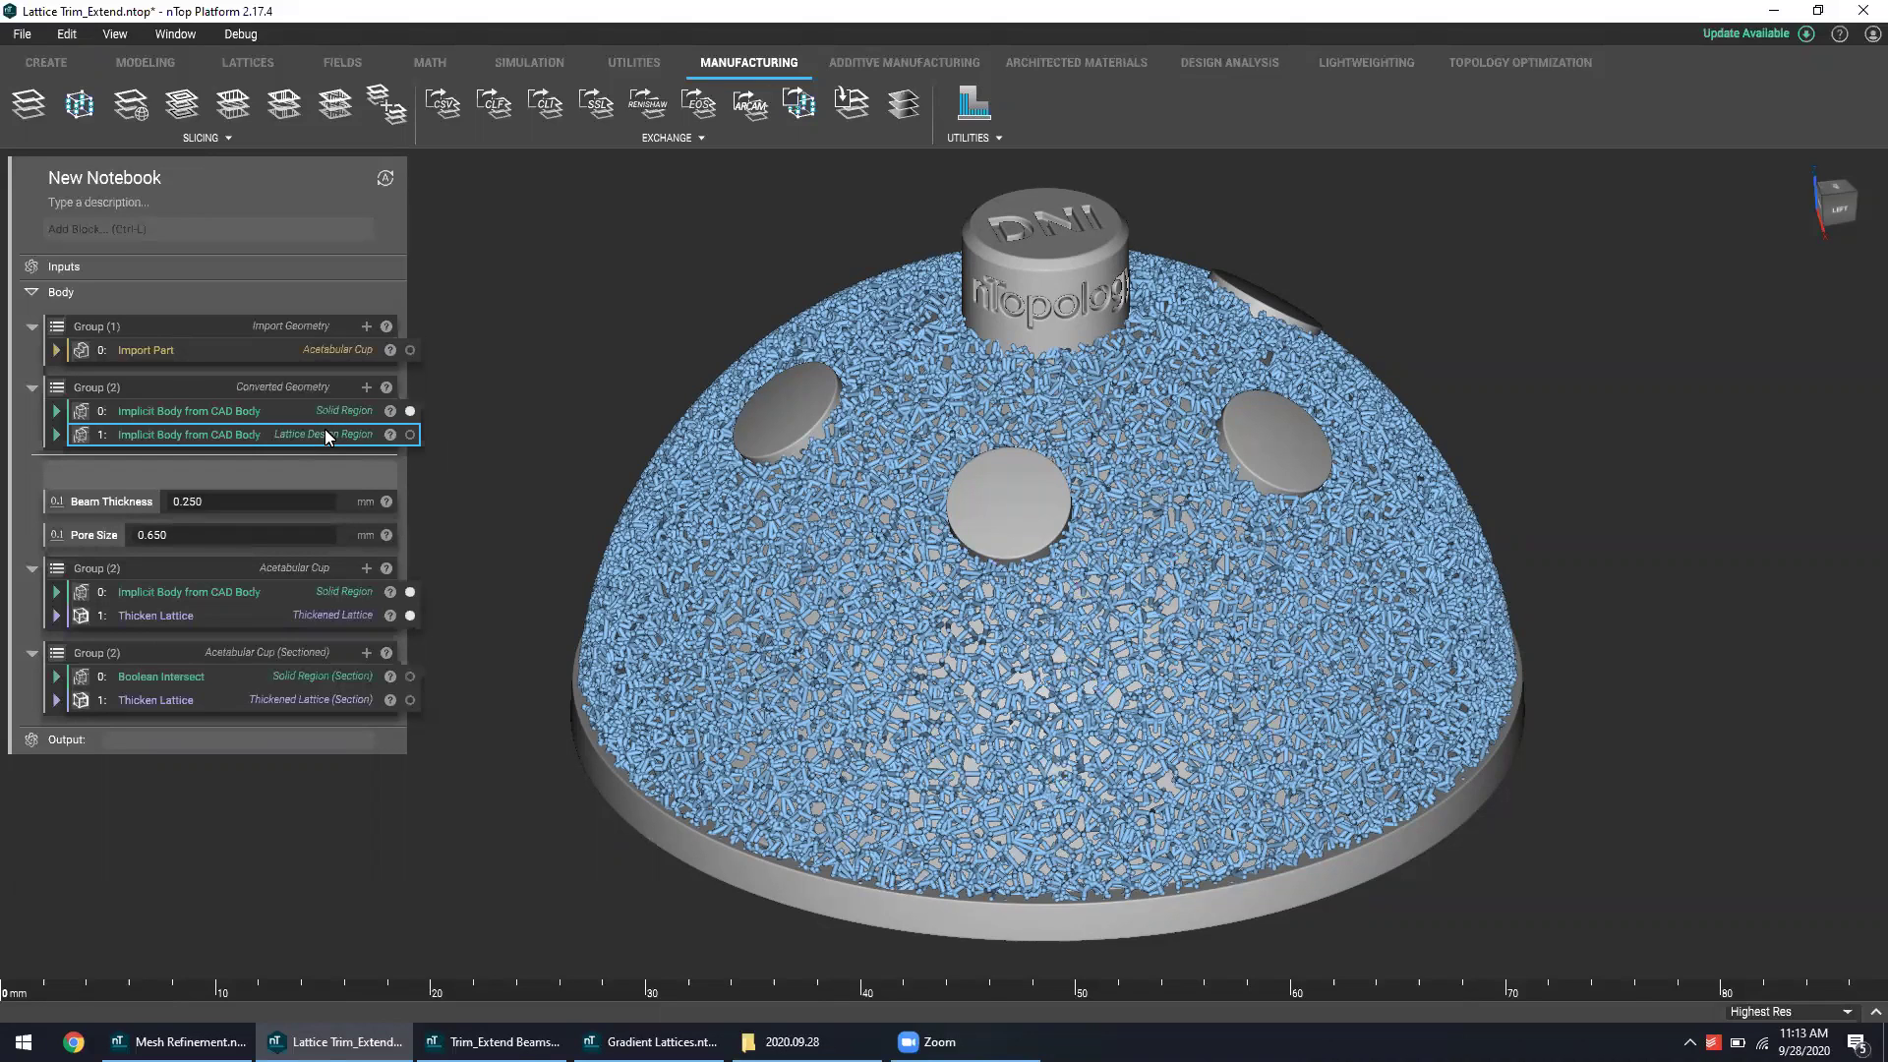
{"action": "left_click", "coordinate": [553, 357]}
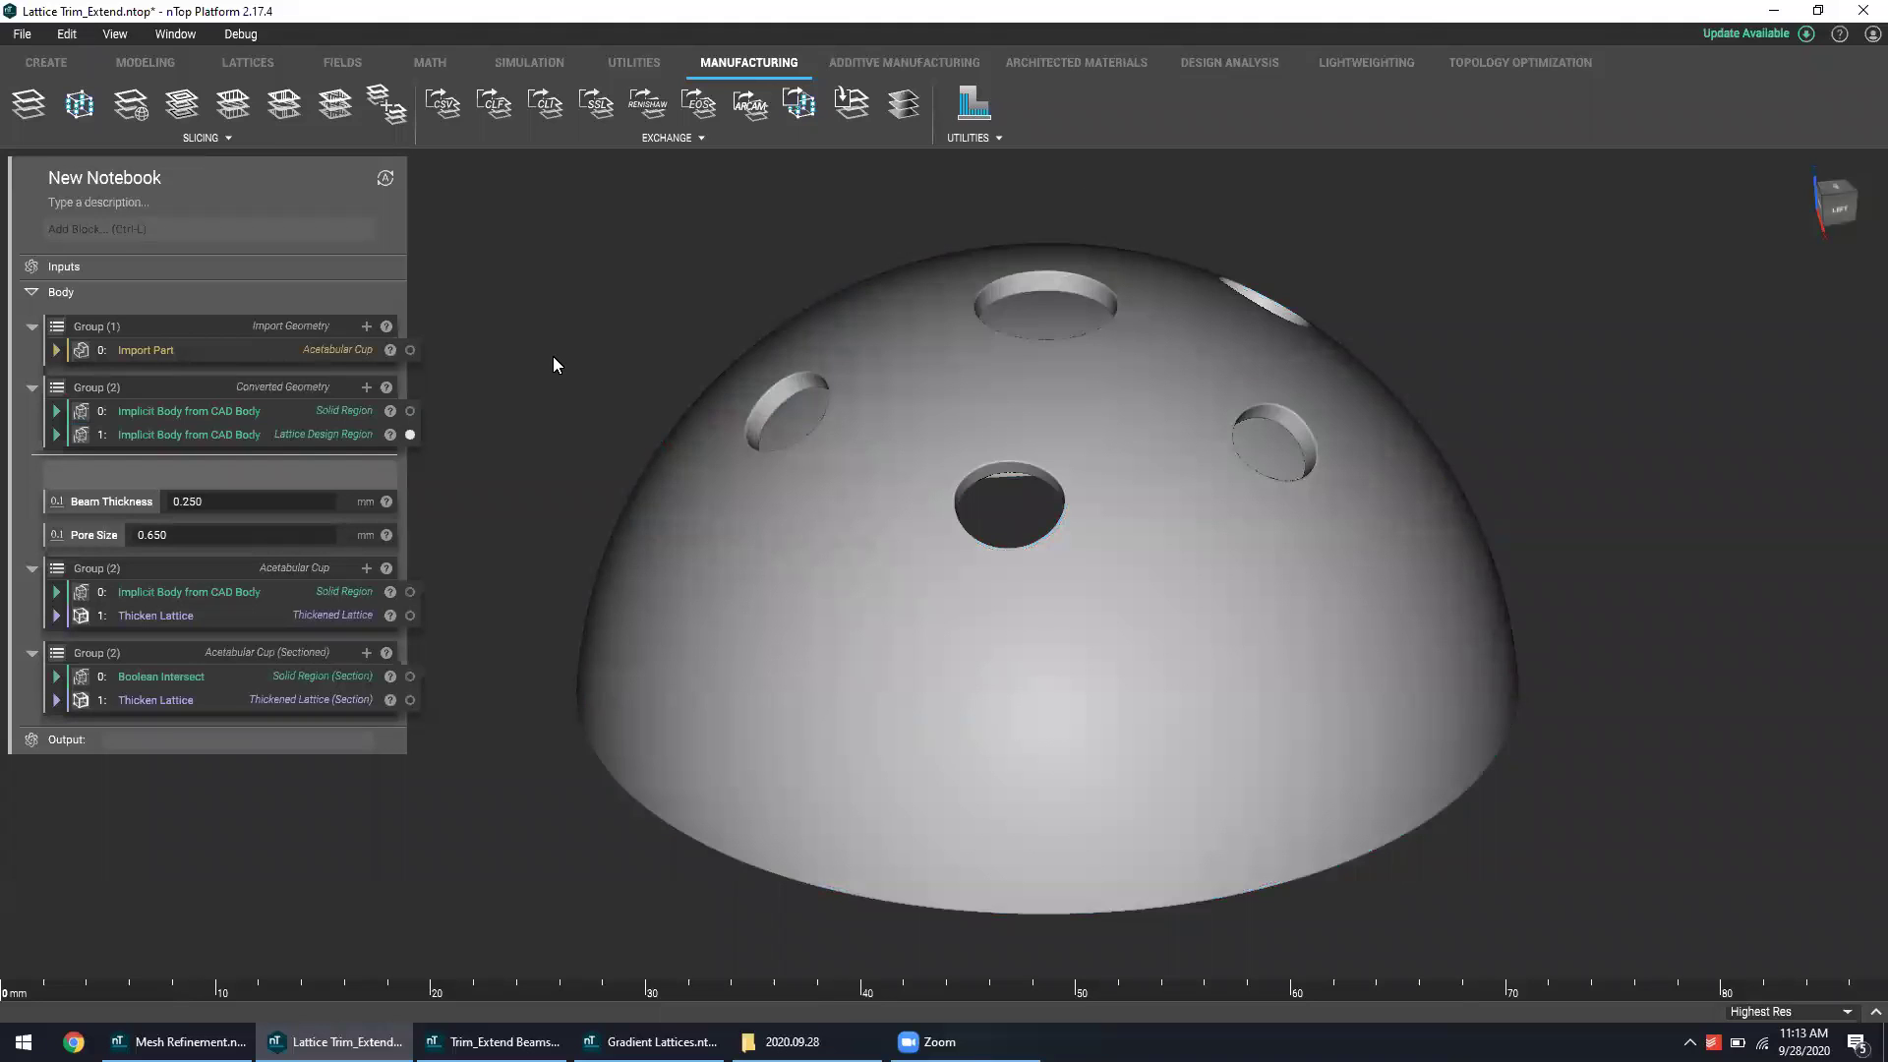
{"action": "left_click", "coordinate": [335, 614]}
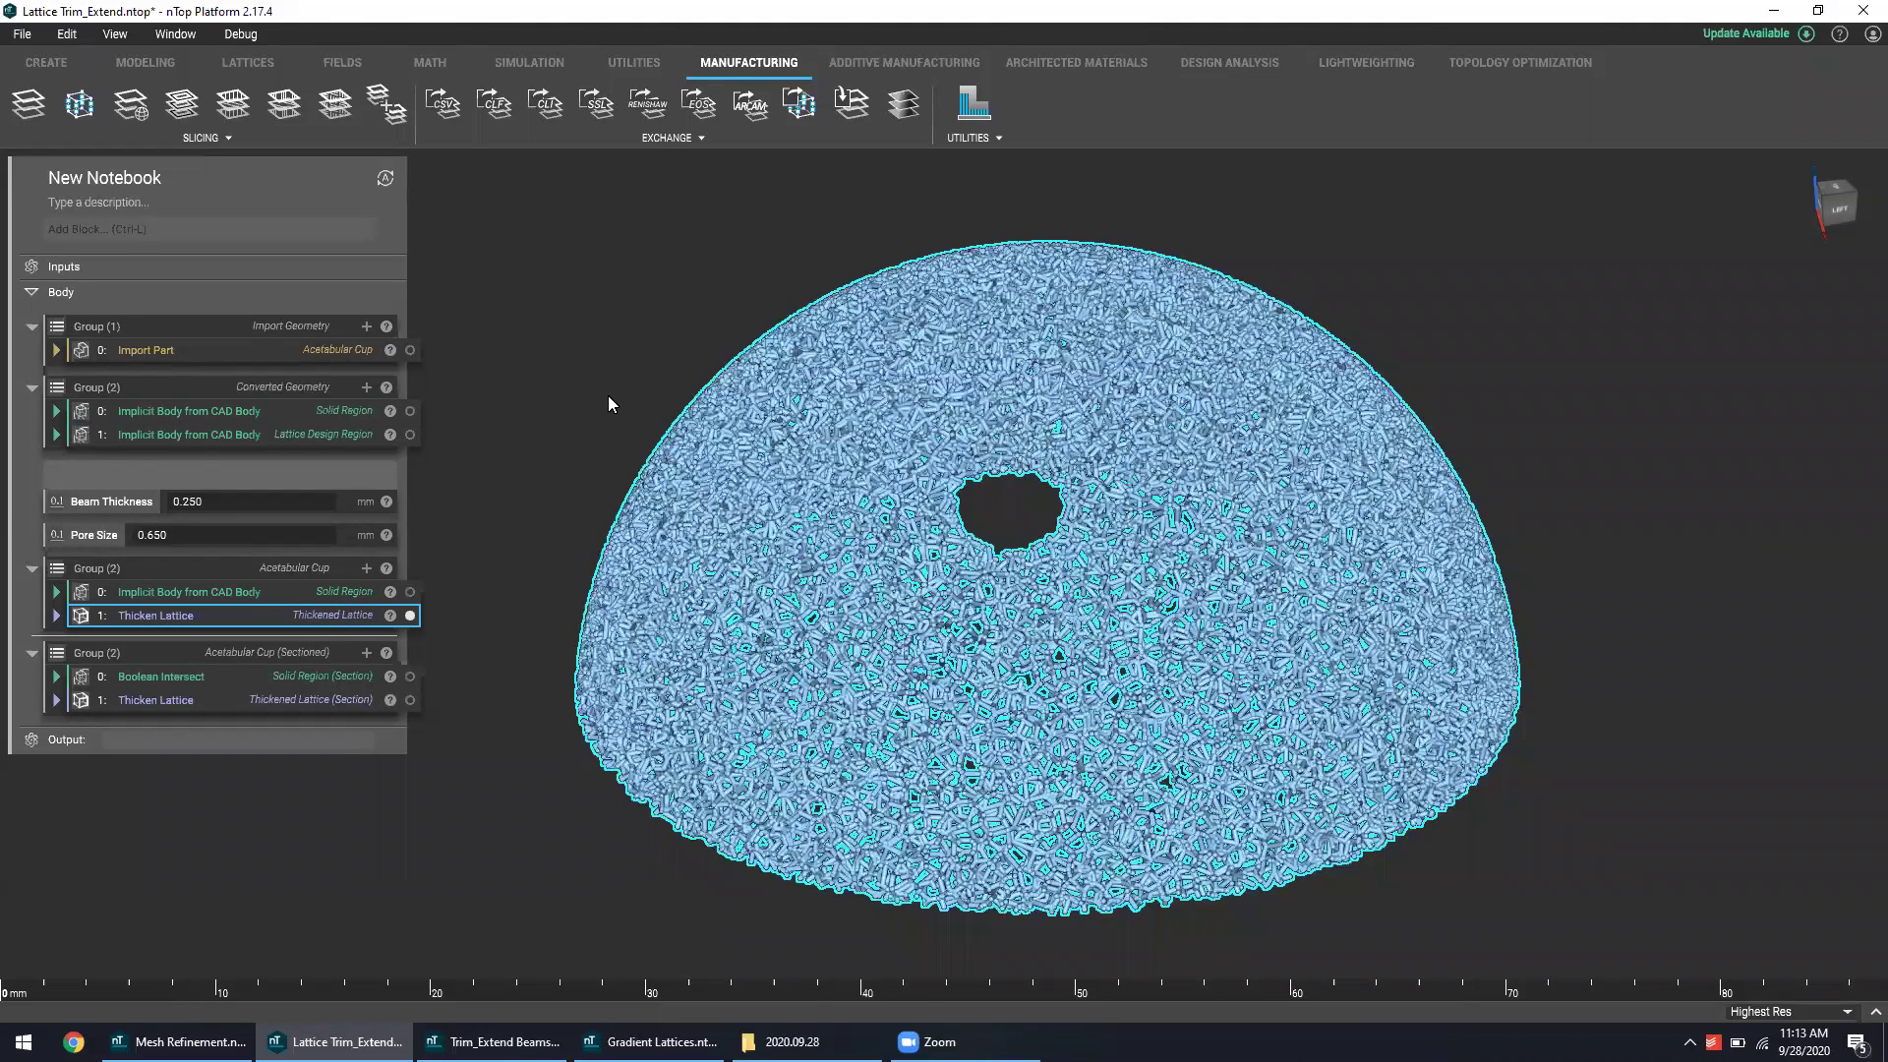
{"action": "left_click", "coordinate": [607, 395]}
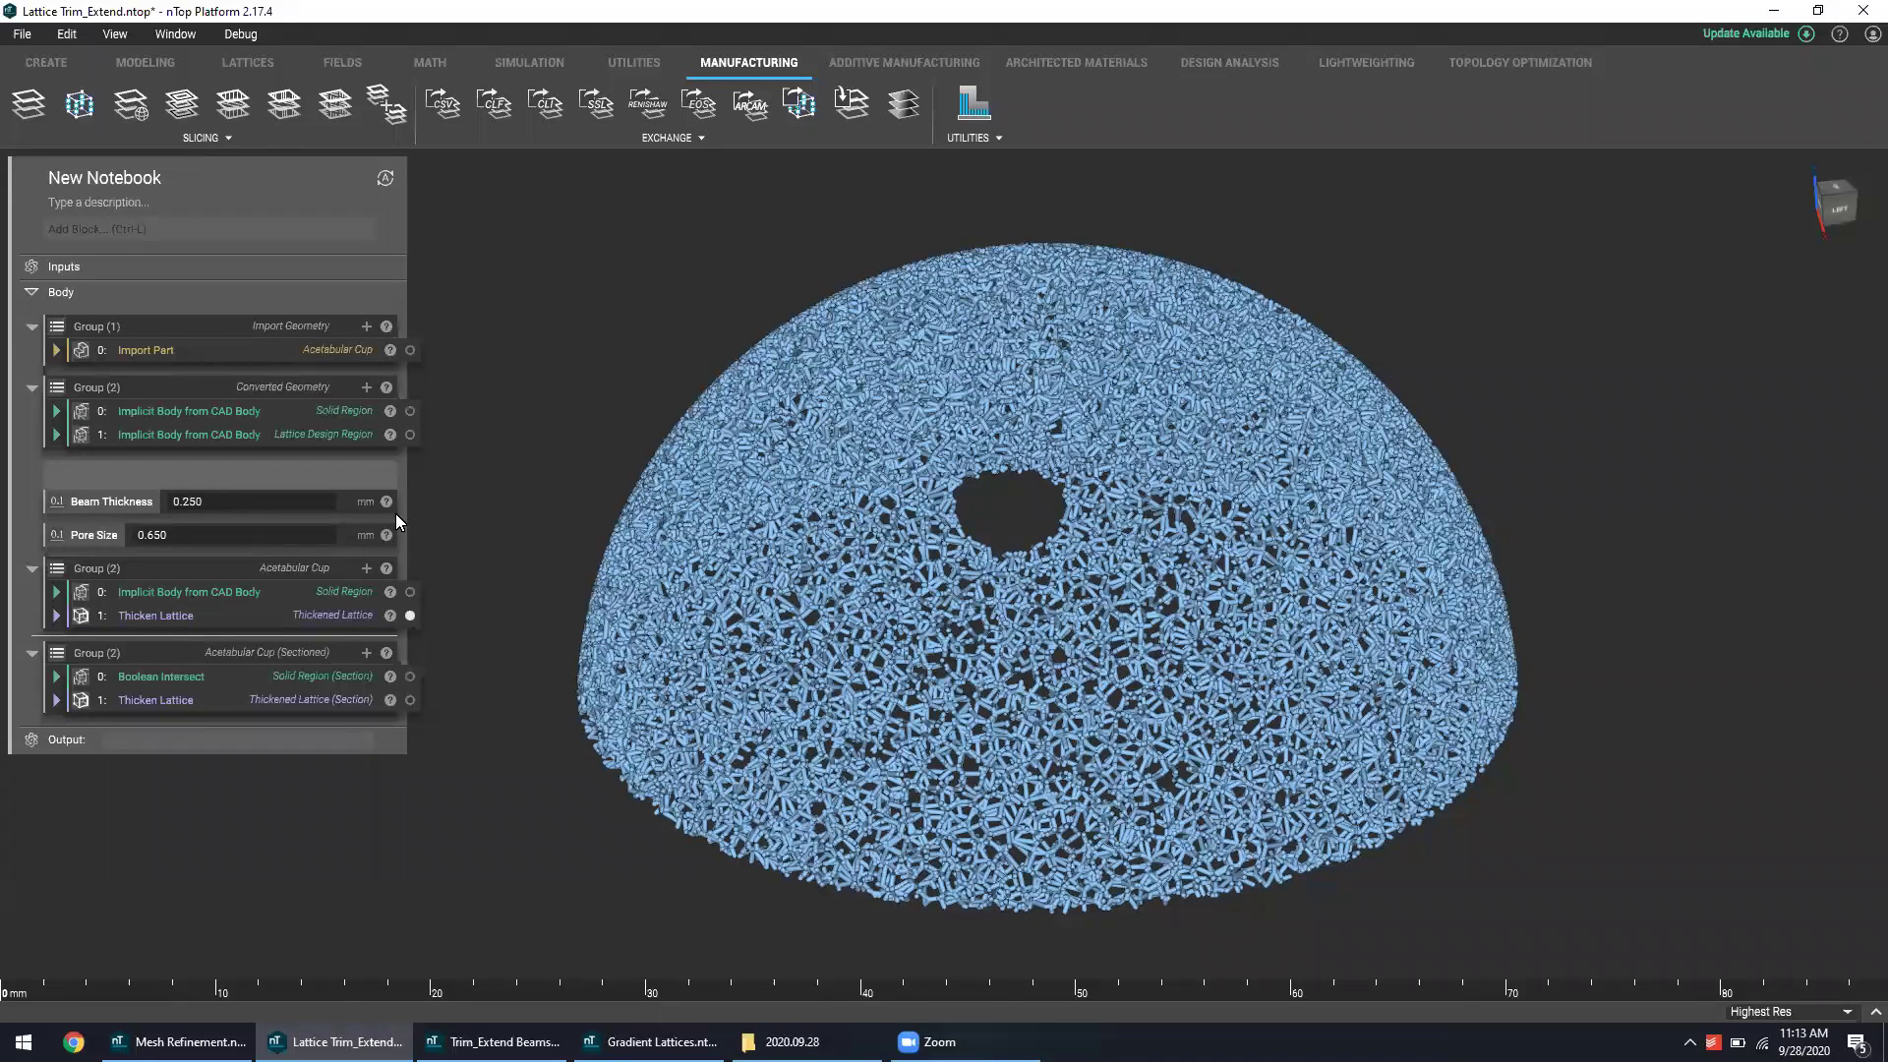
{"action": "left_click", "coordinate": [348, 592]}
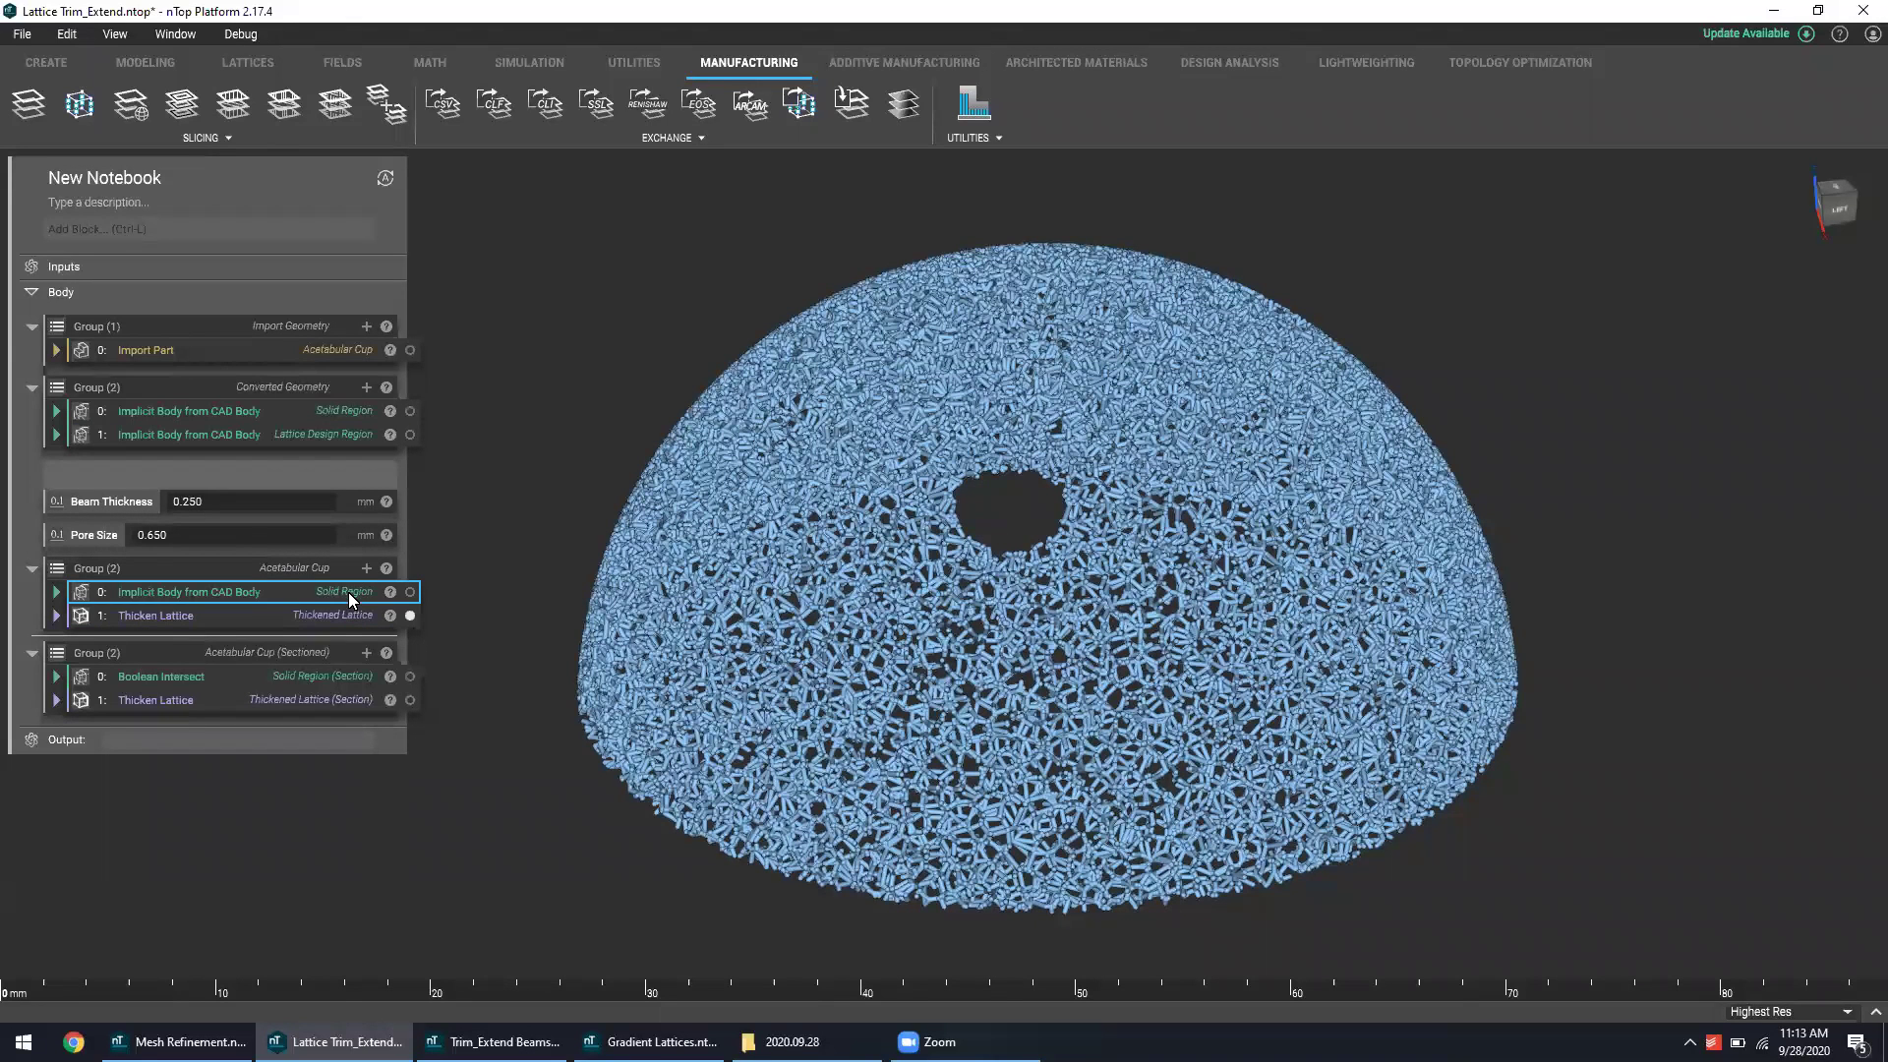
{"action": "left_click", "coordinate": [408, 592]}
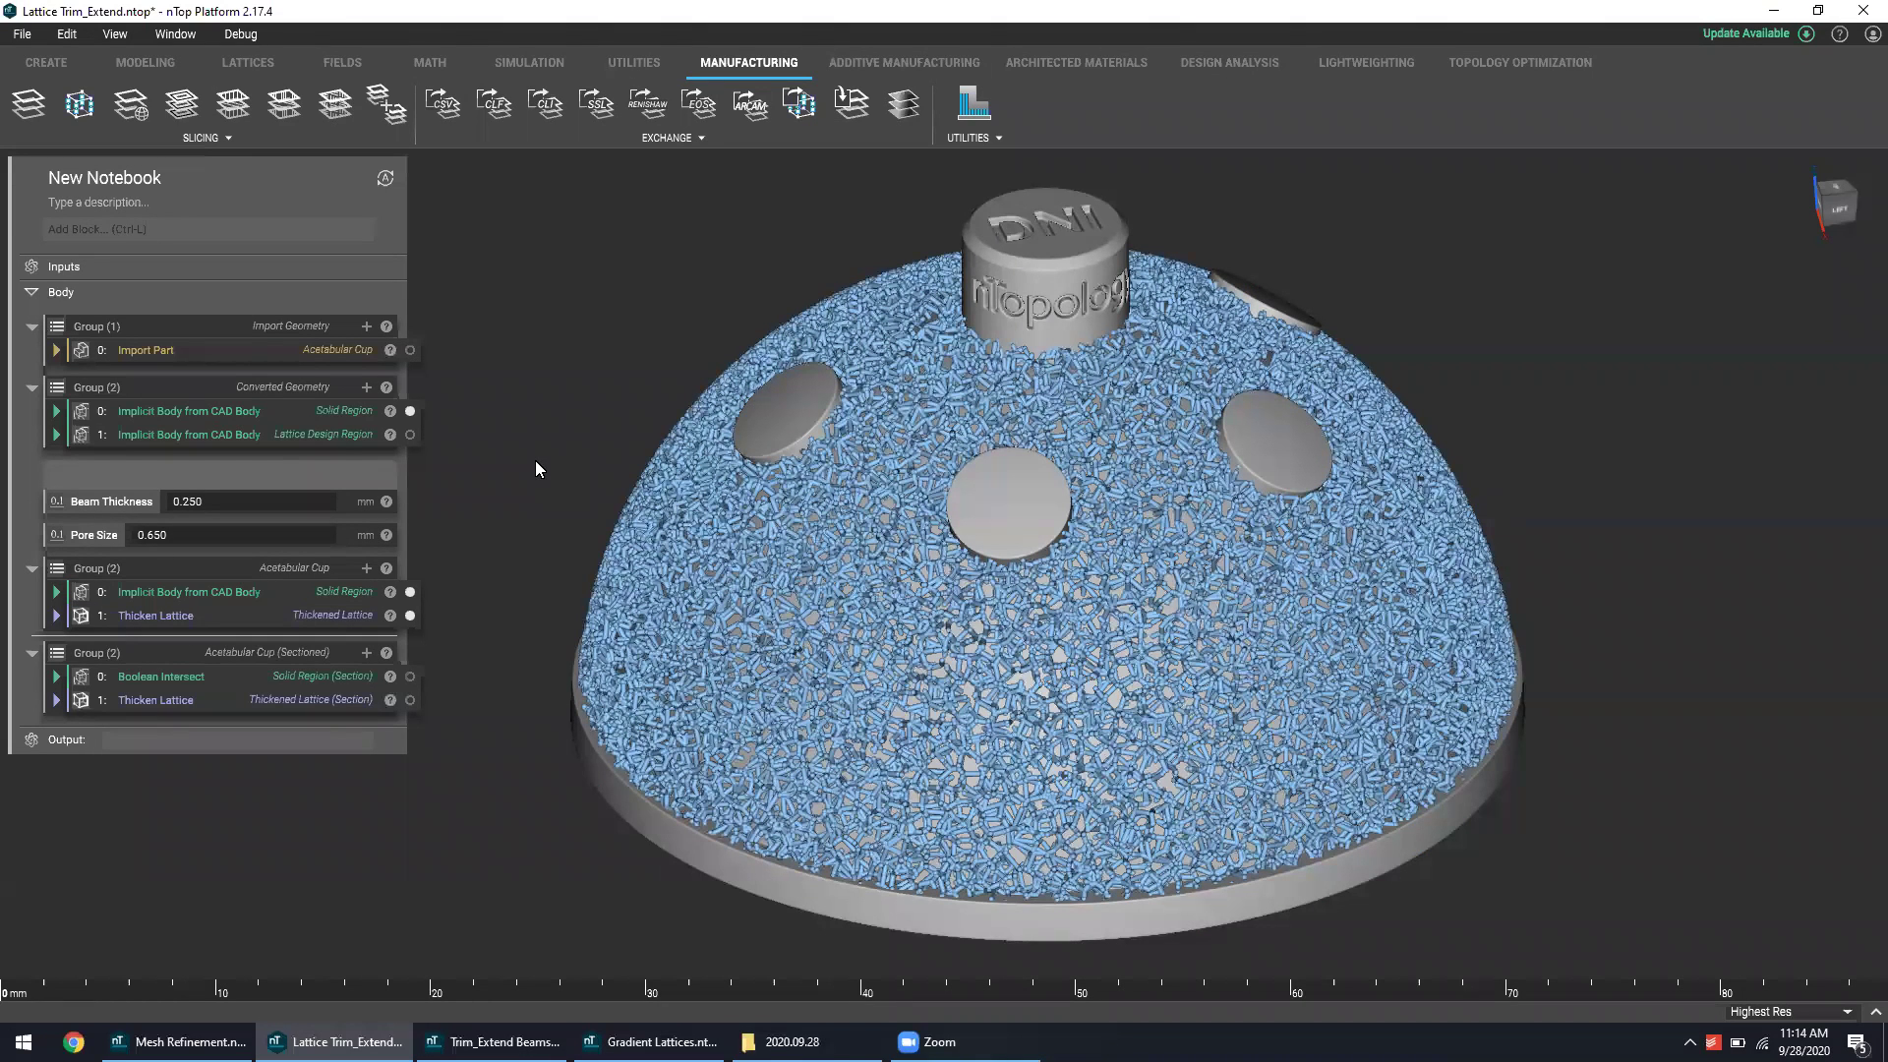
- Inspect the thickened lattice up close, then bring up the Trim_Extend Beams notebook
{"action": "left_click", "coordinate": [356, 620]}
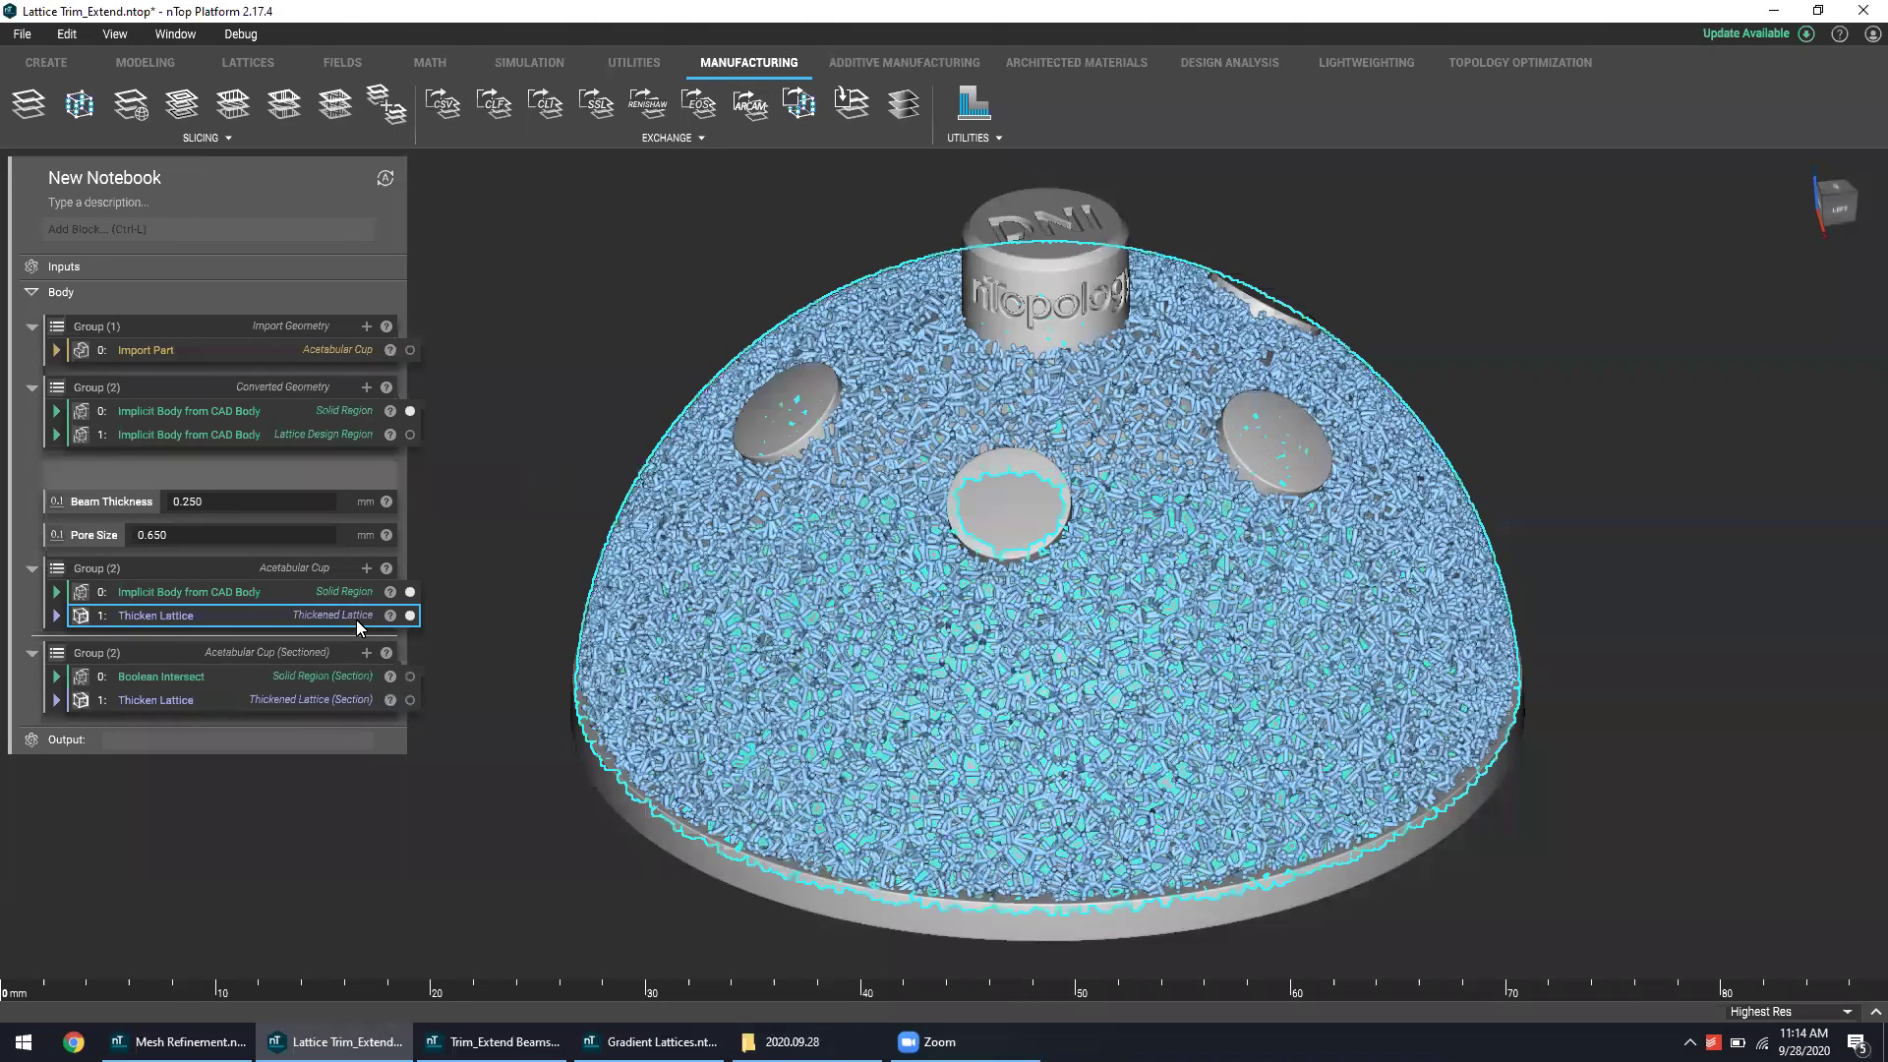
{"action": "left_click", "coordinate": [590, 443]}
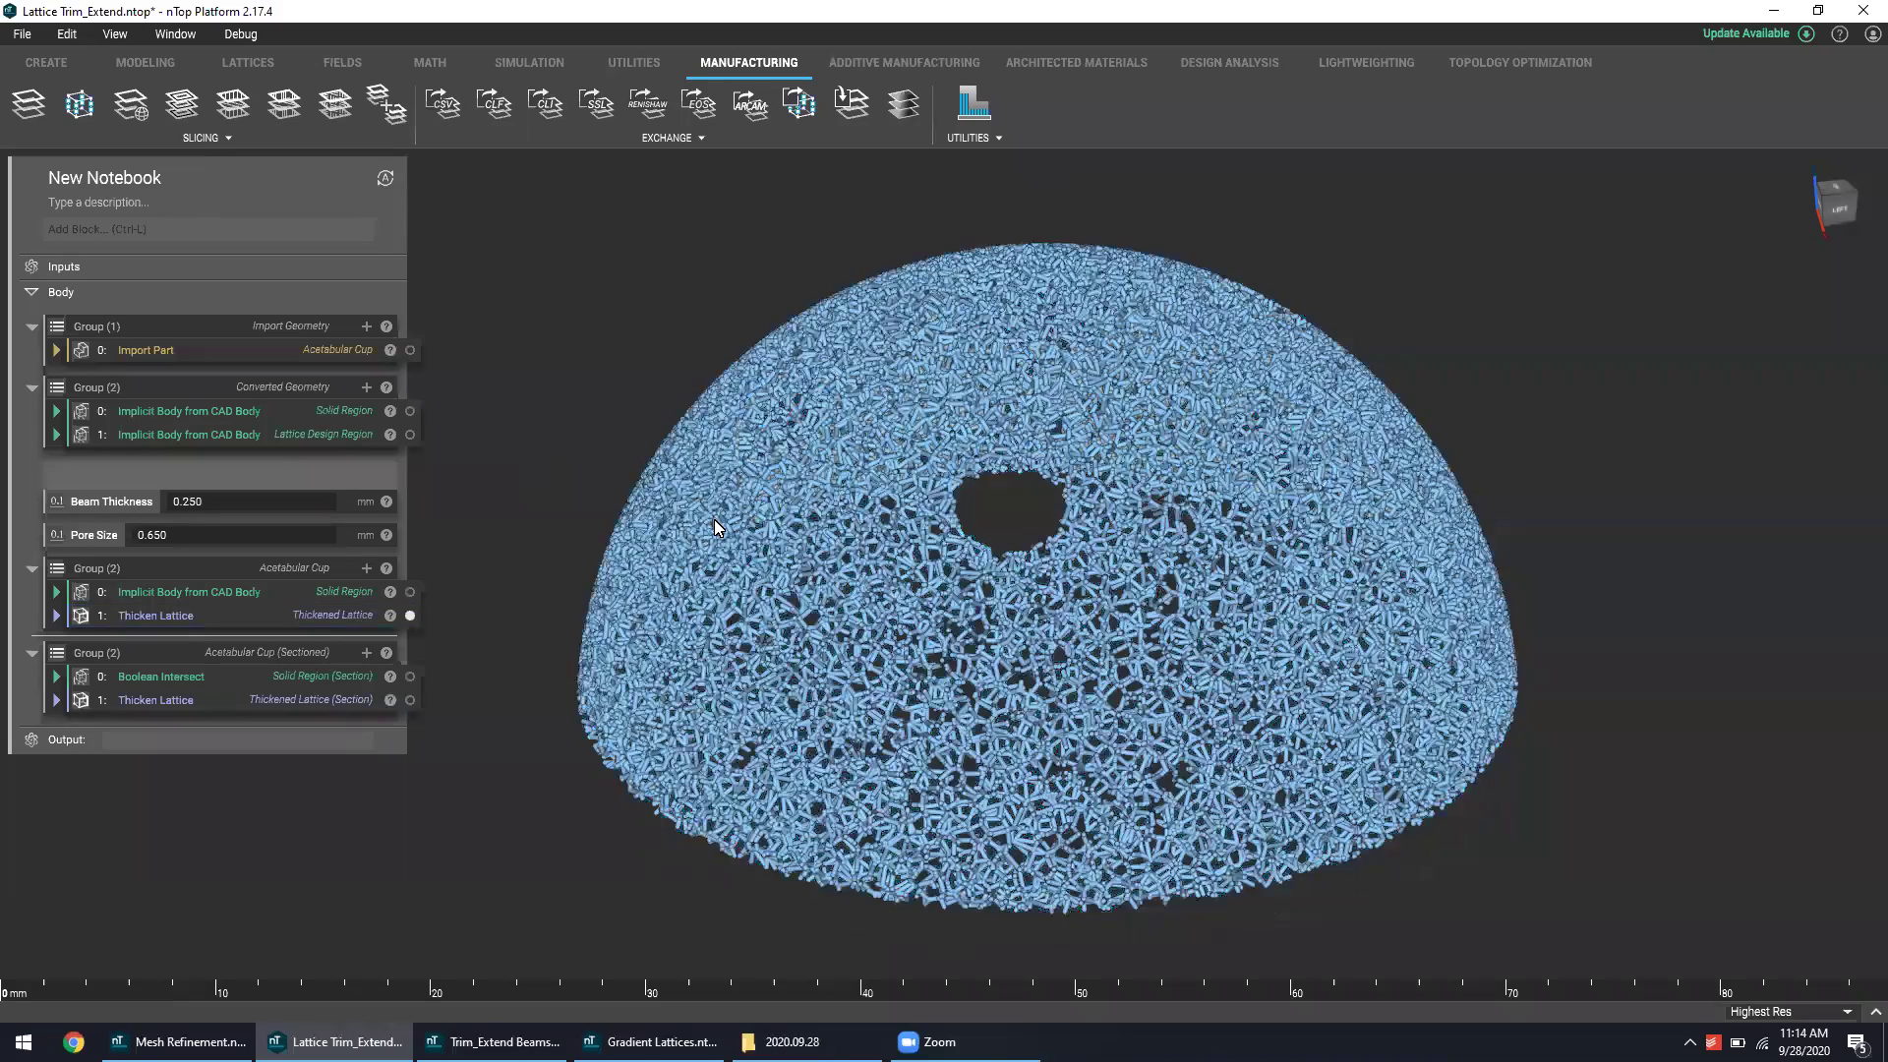
{"action": "scroll", "coordinate": [715, 528], "scroll_direction": "up", "scroll_amount": 2}
{"action": "scroll", "coordinate": [715, 520], "scroll_direction": "up", "scroll_amount": 6}
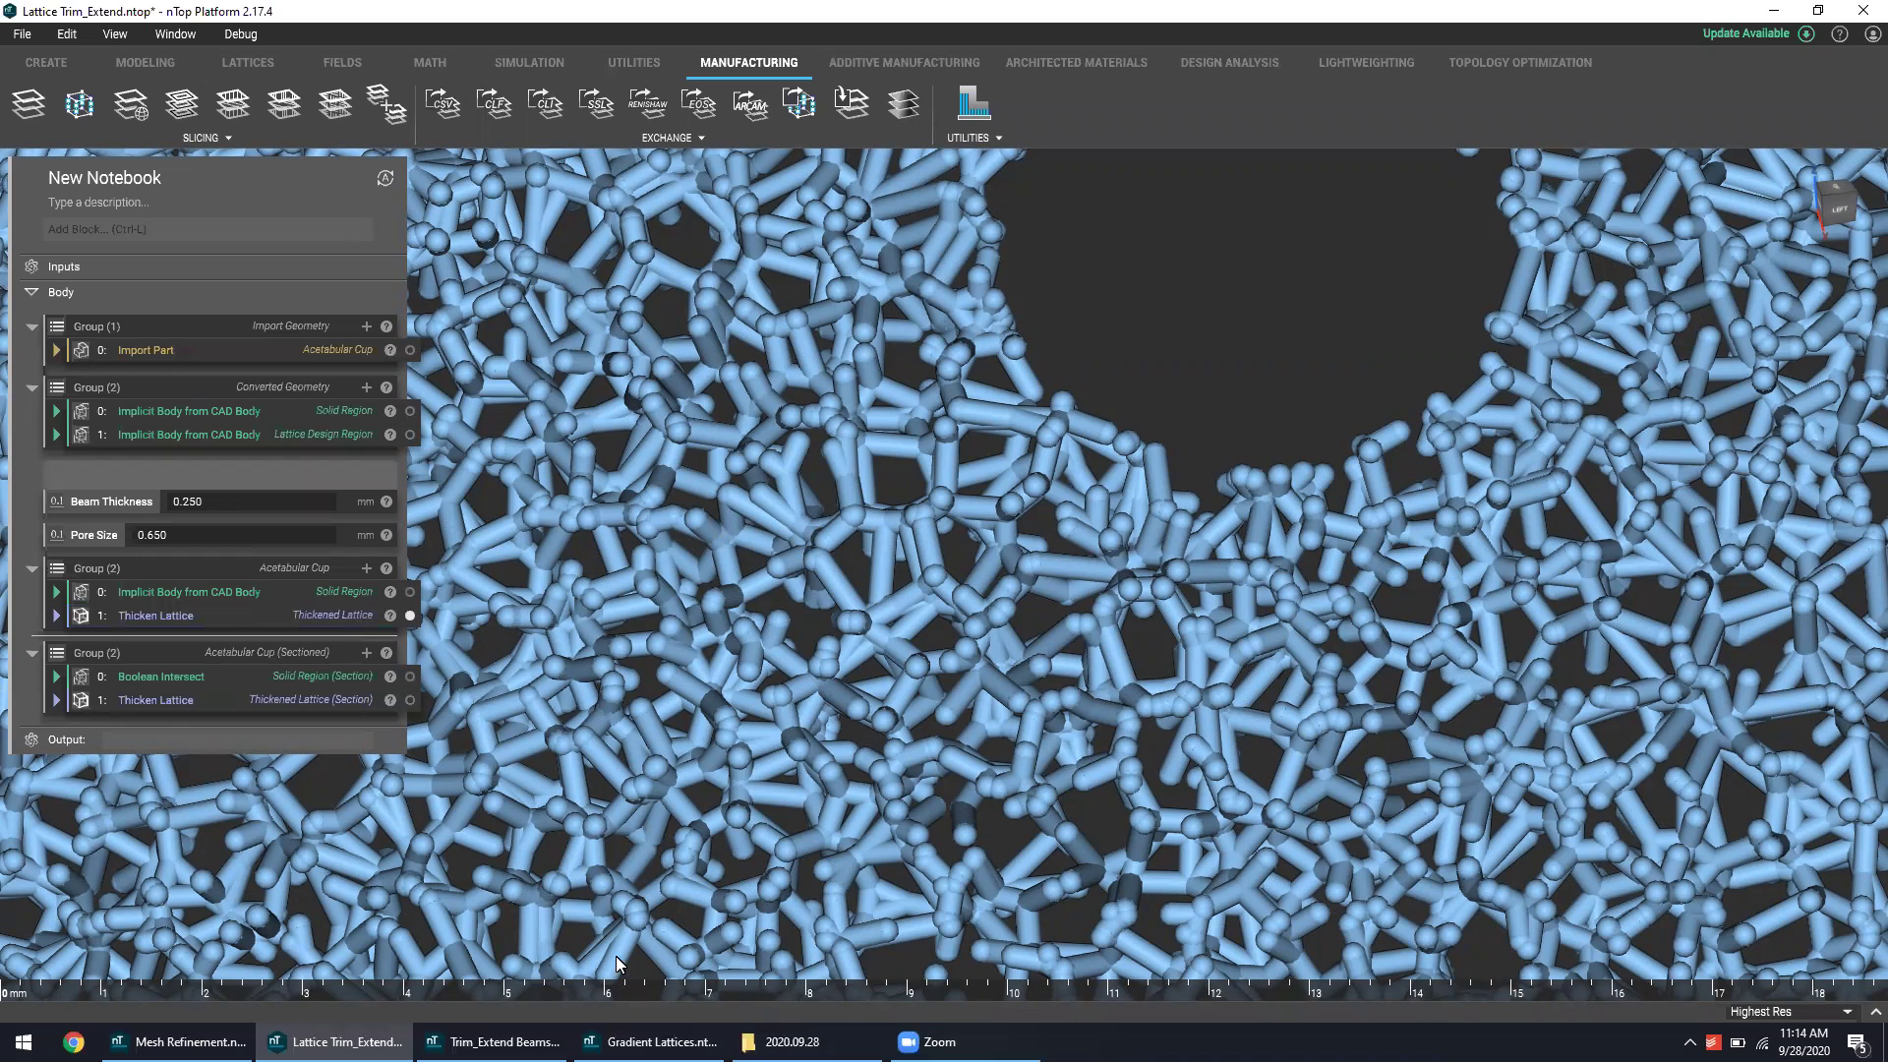
{"action": "left_click", "coordinate": [491, 1041]}
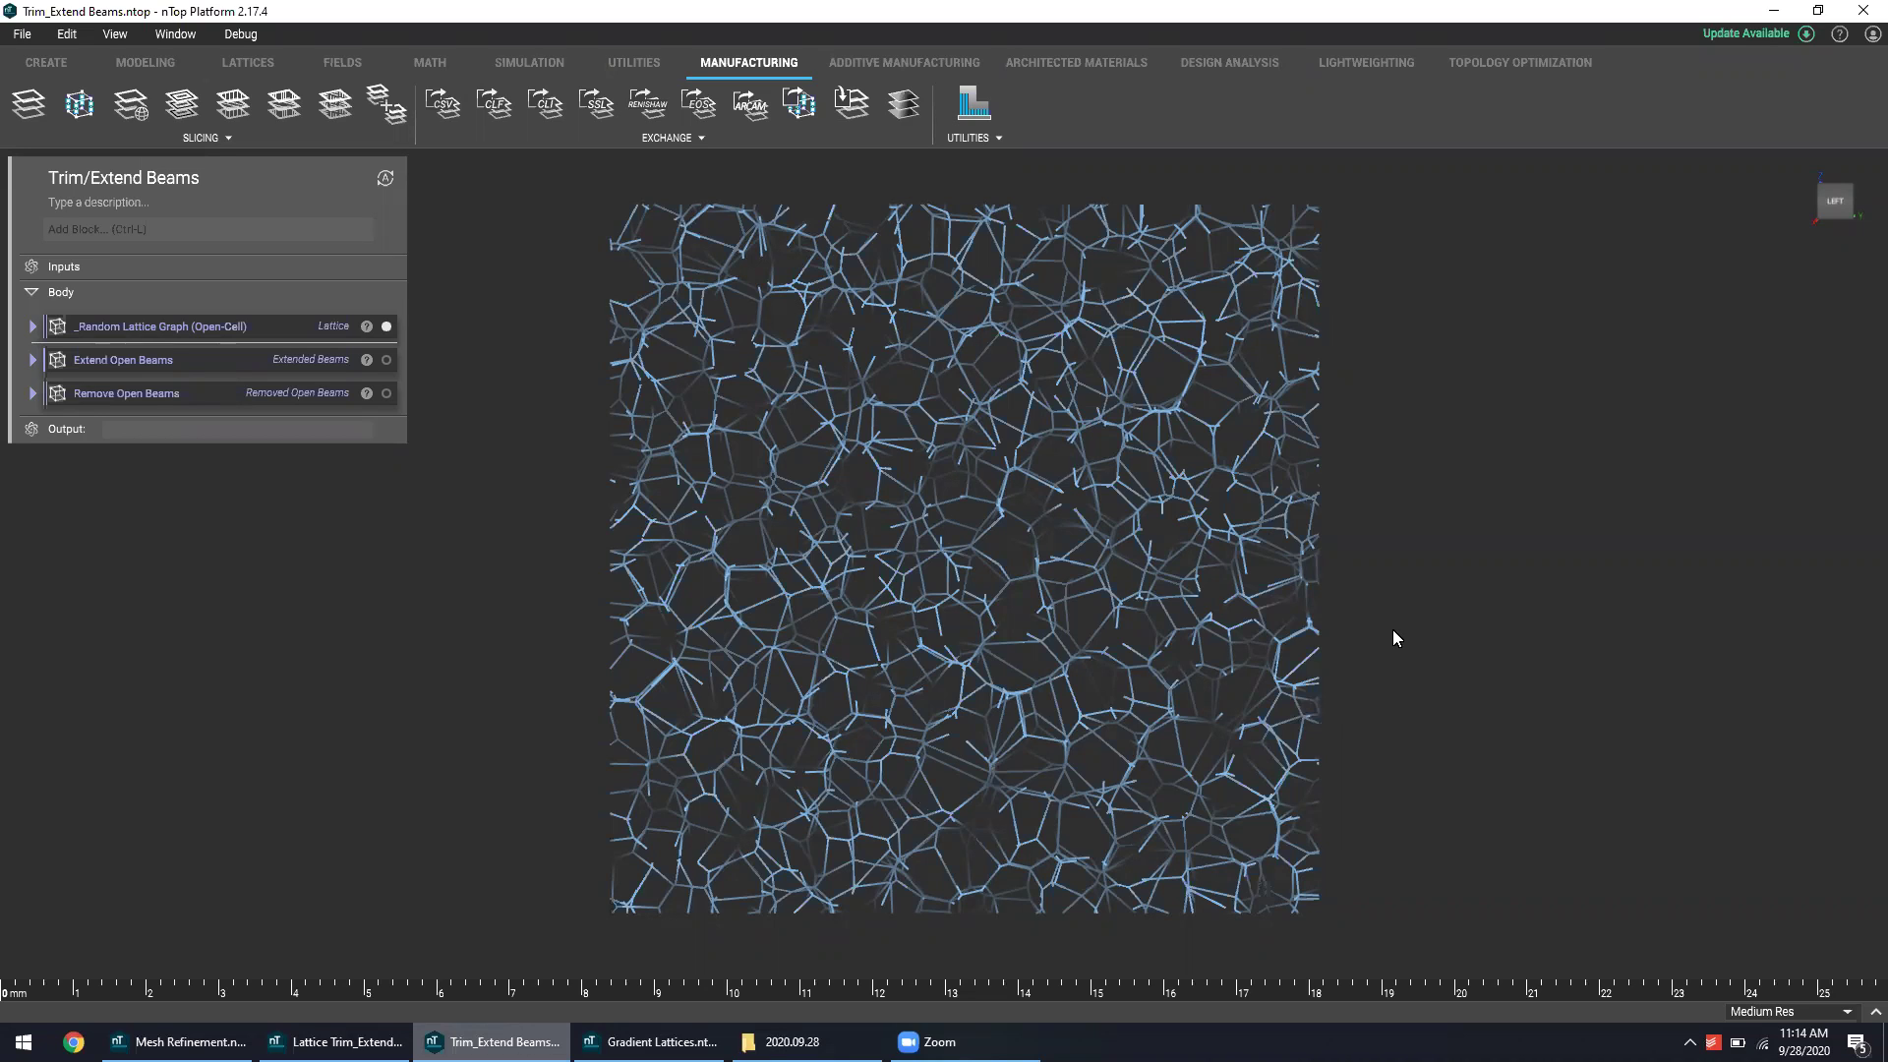
{"action": "left_click", "coordinate": [387, 359]}
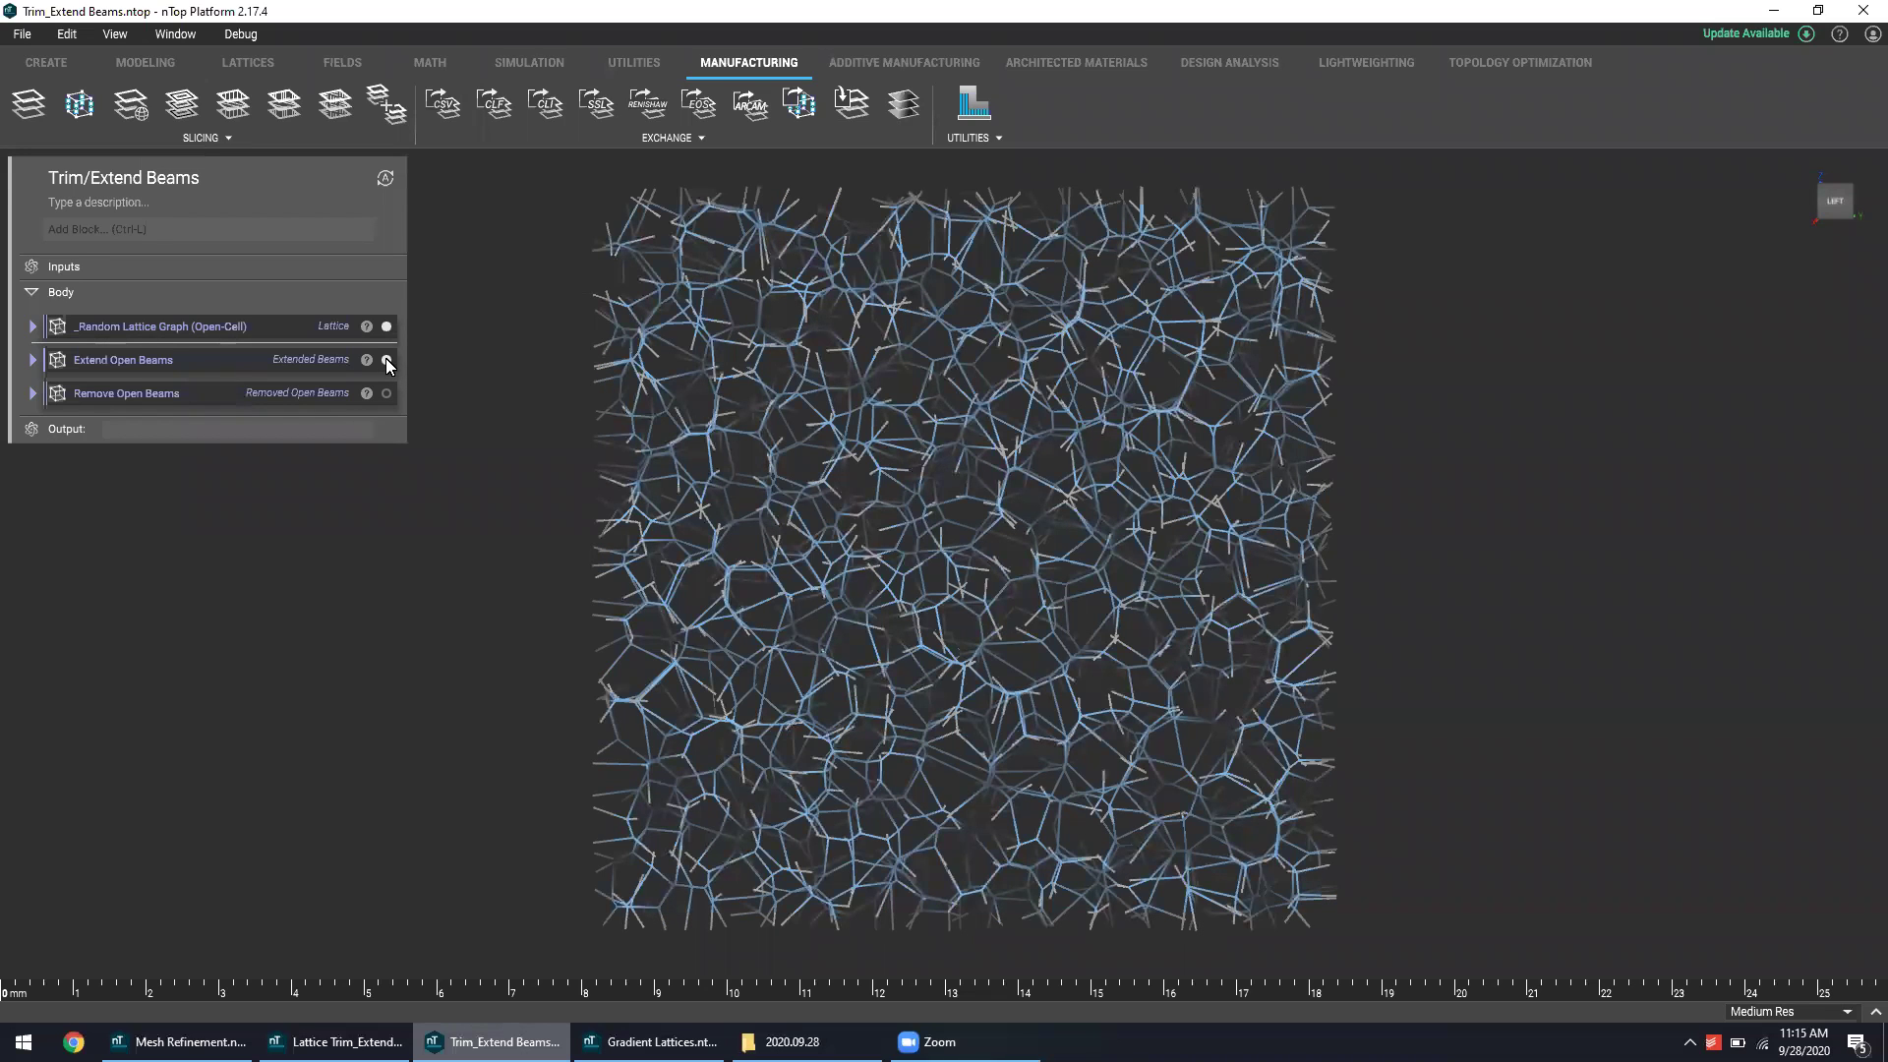
{"action": "left_click", "coordinate": [386, 360]}
{"action": "left_click", "coordinate": [386, 360]}
{"action": "left_click", "coordinate": [387, 360]}
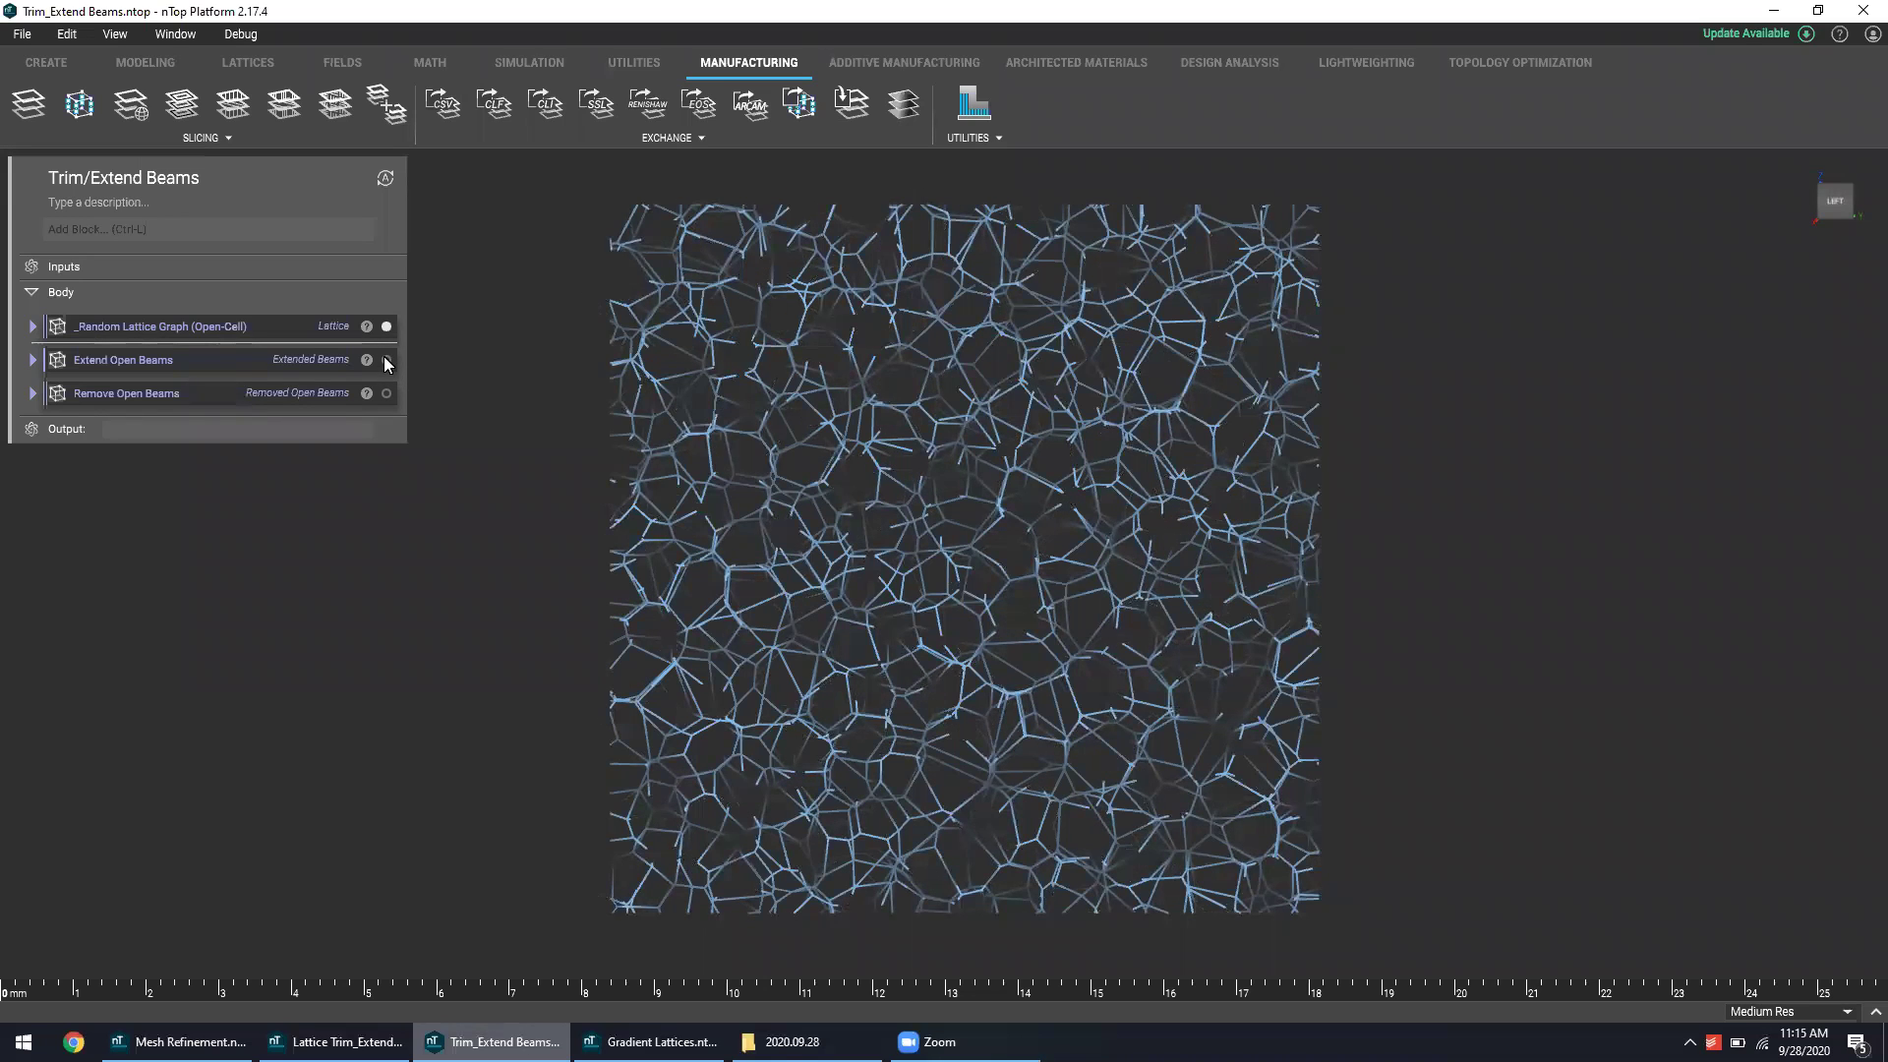
{"action": "left_click", "coordinate": [386, 360]}
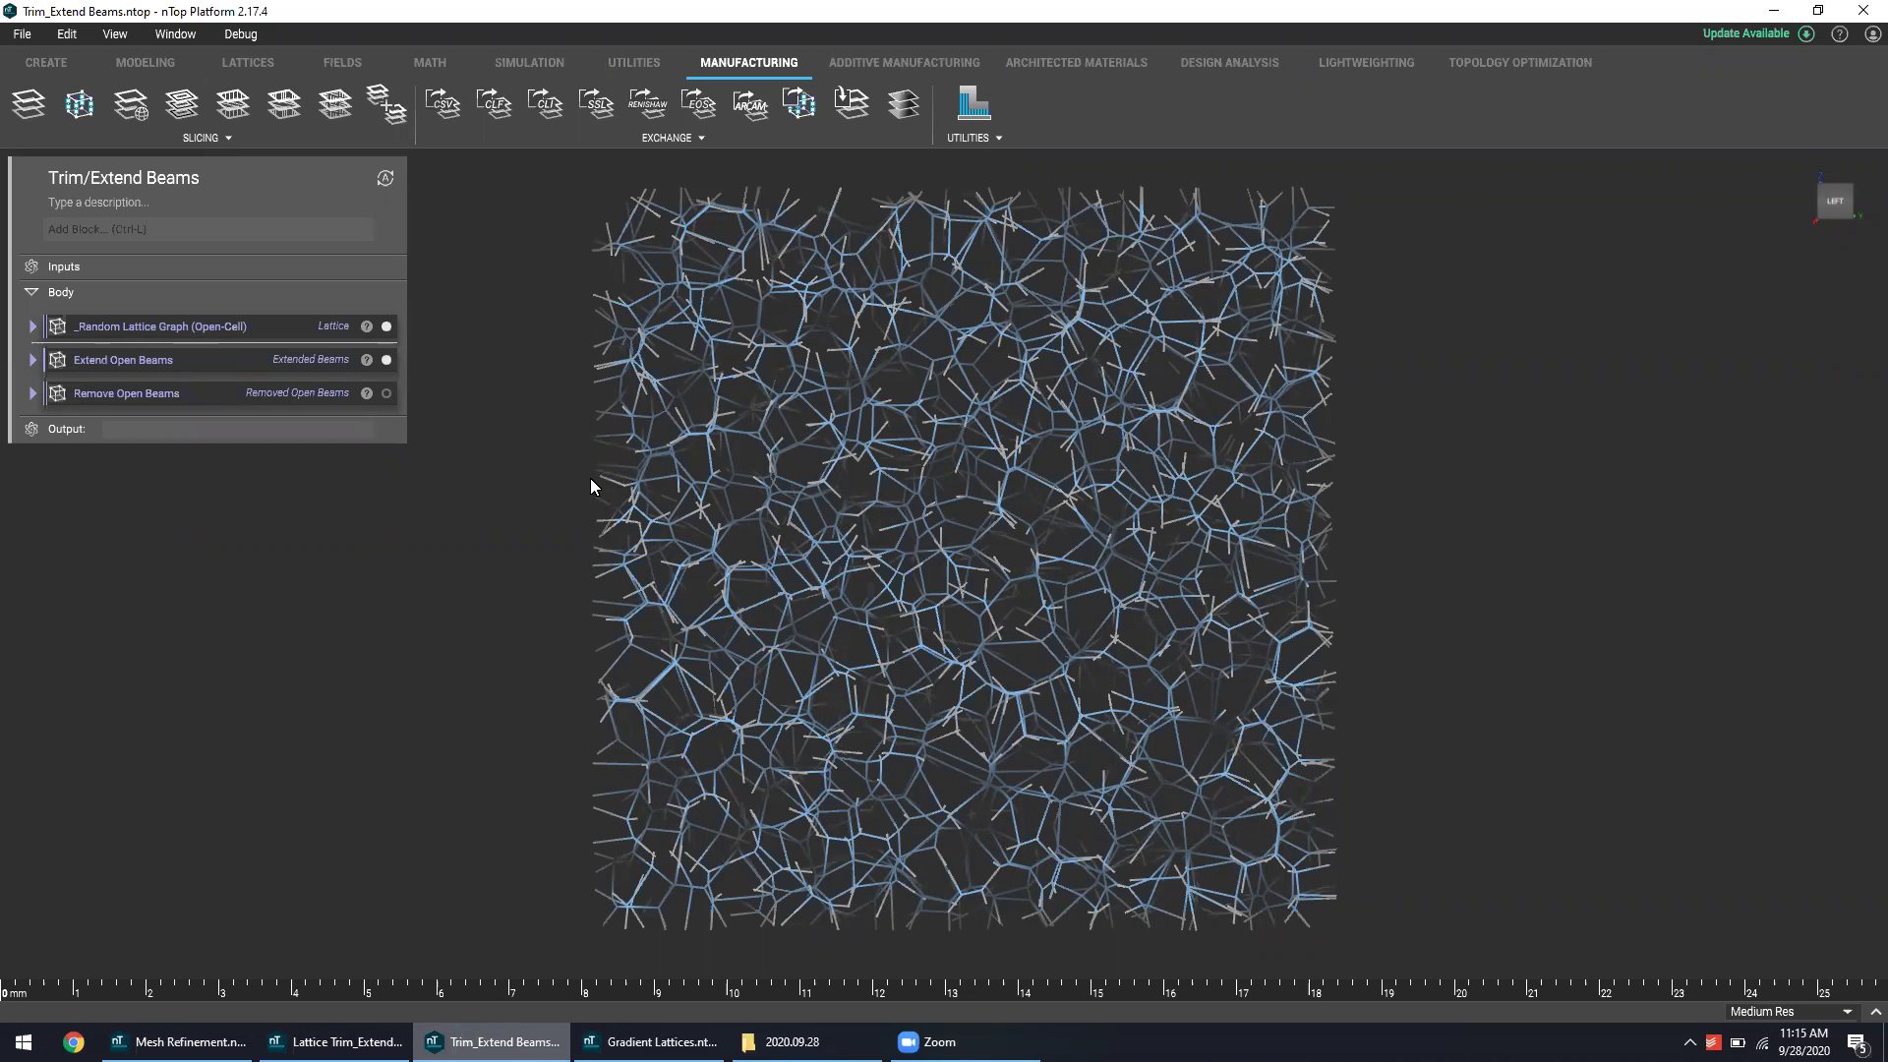
{"action": "left_click", "coordinate": [387, 360]}
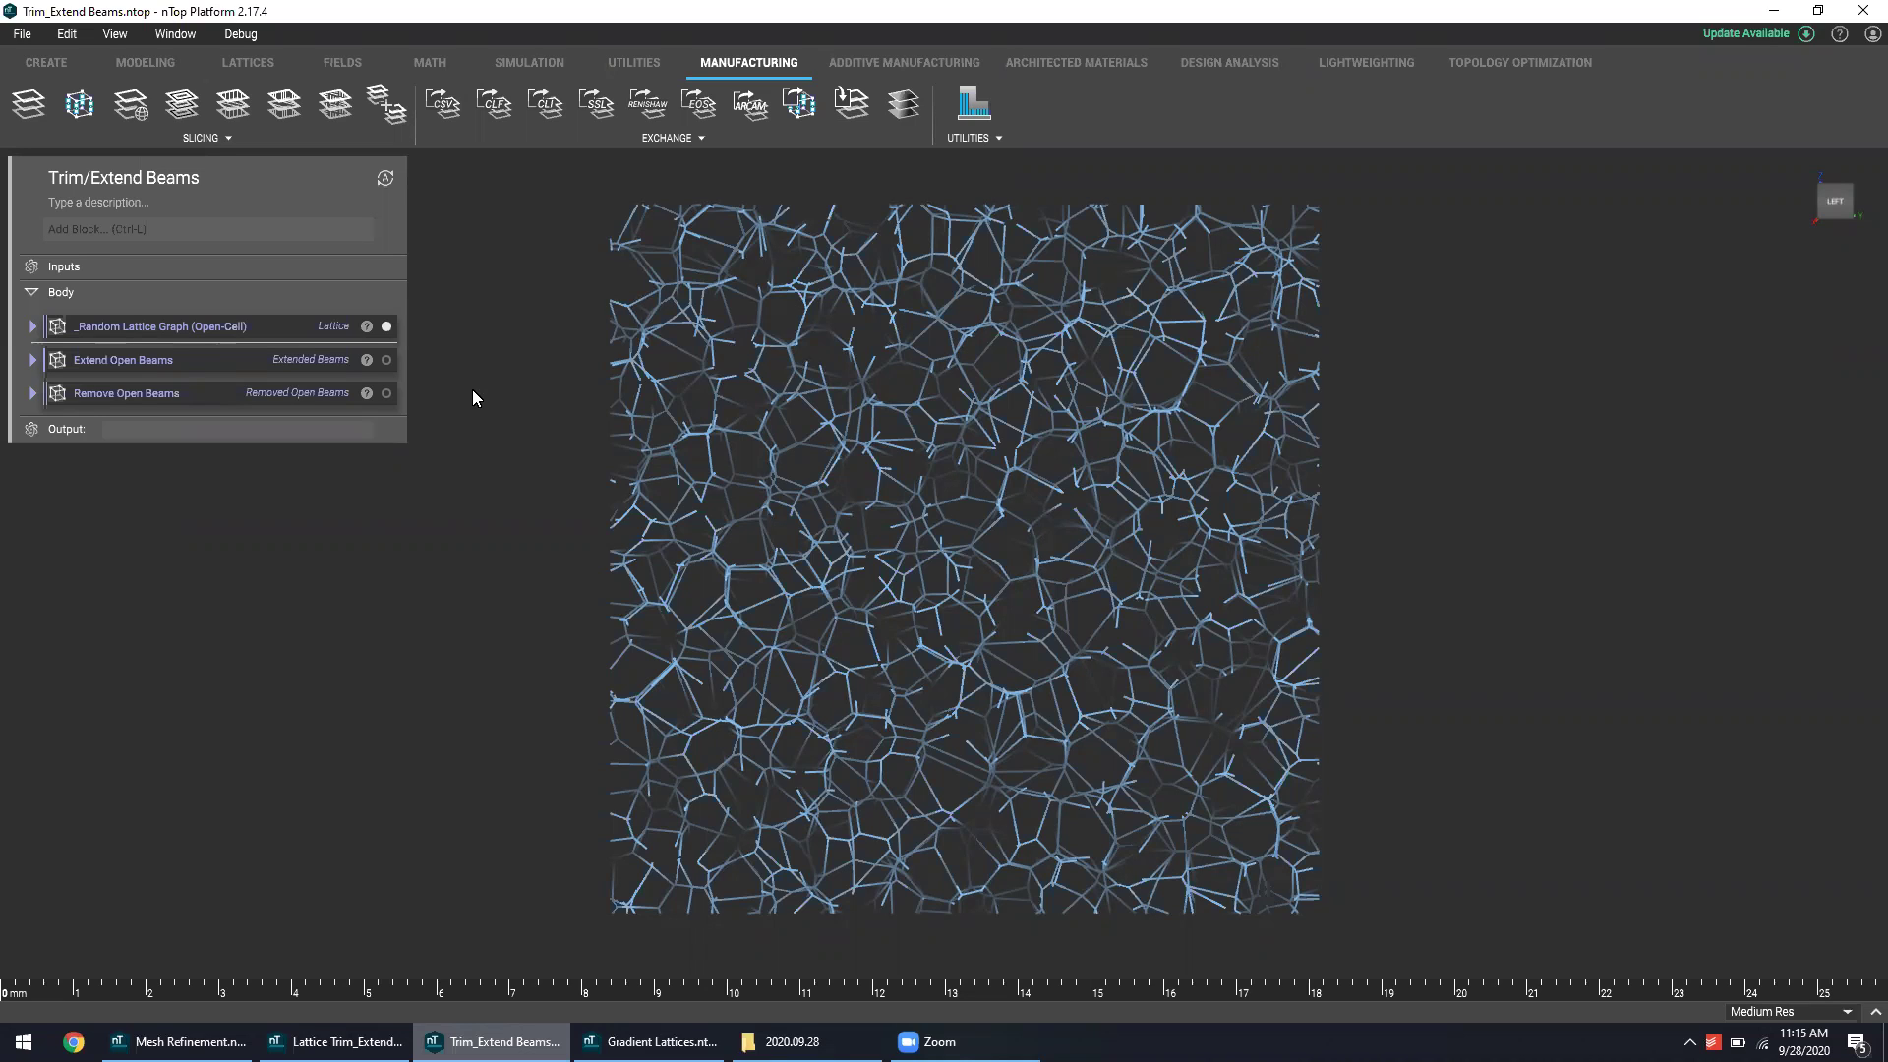
- Compare the original random lattice with the Remove Open Beams result, leaving only the pink trimmed lattice shown
{"action": "left_click", "coordinate": [387, 327]}
{"action": "left_click", "coordinate": [386, 327]}
{"action": "left_click", "coordinate": [386, 328]}
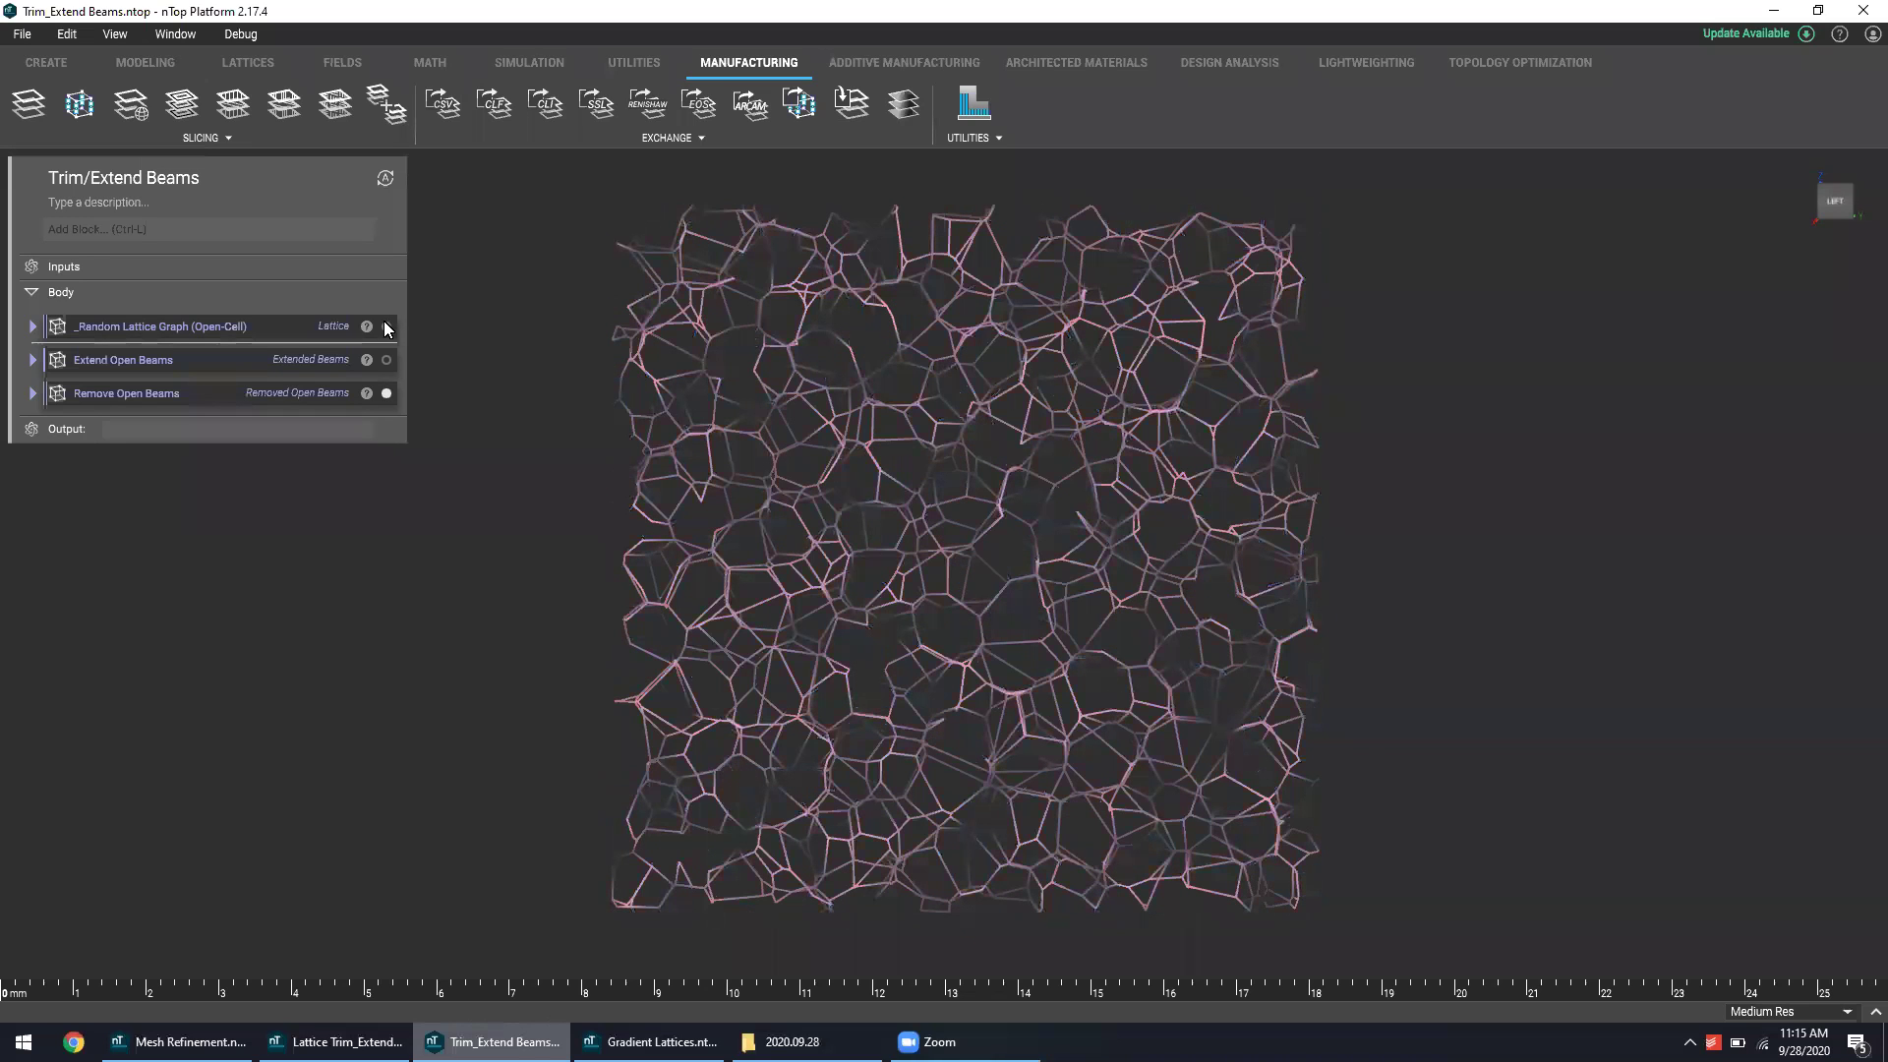
{"action": "left_click", "coordinate": [388, 327]}
{"action": "left_click", "coordinate": [387, 327]}
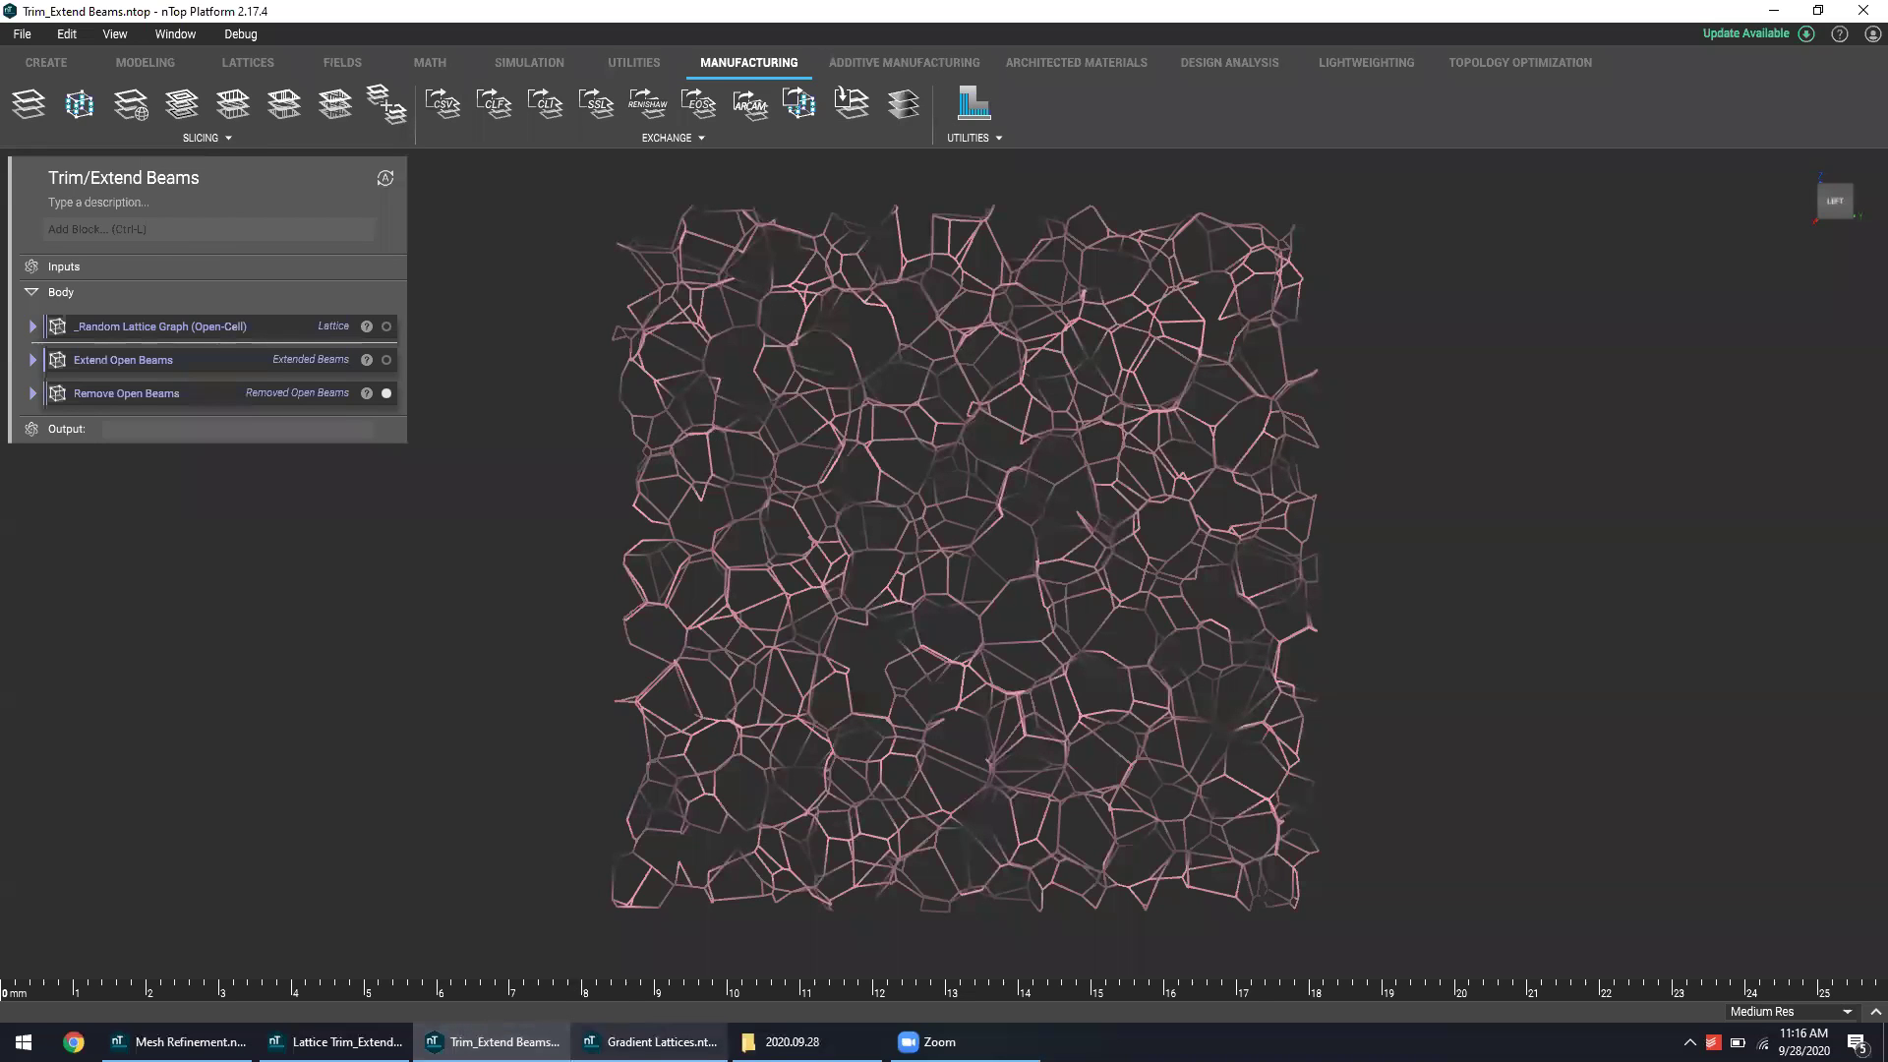
- Switch to the Gradient Lattices notebook from the taskbar
{"action": "left_click", "coordinate": [654, 1041]}
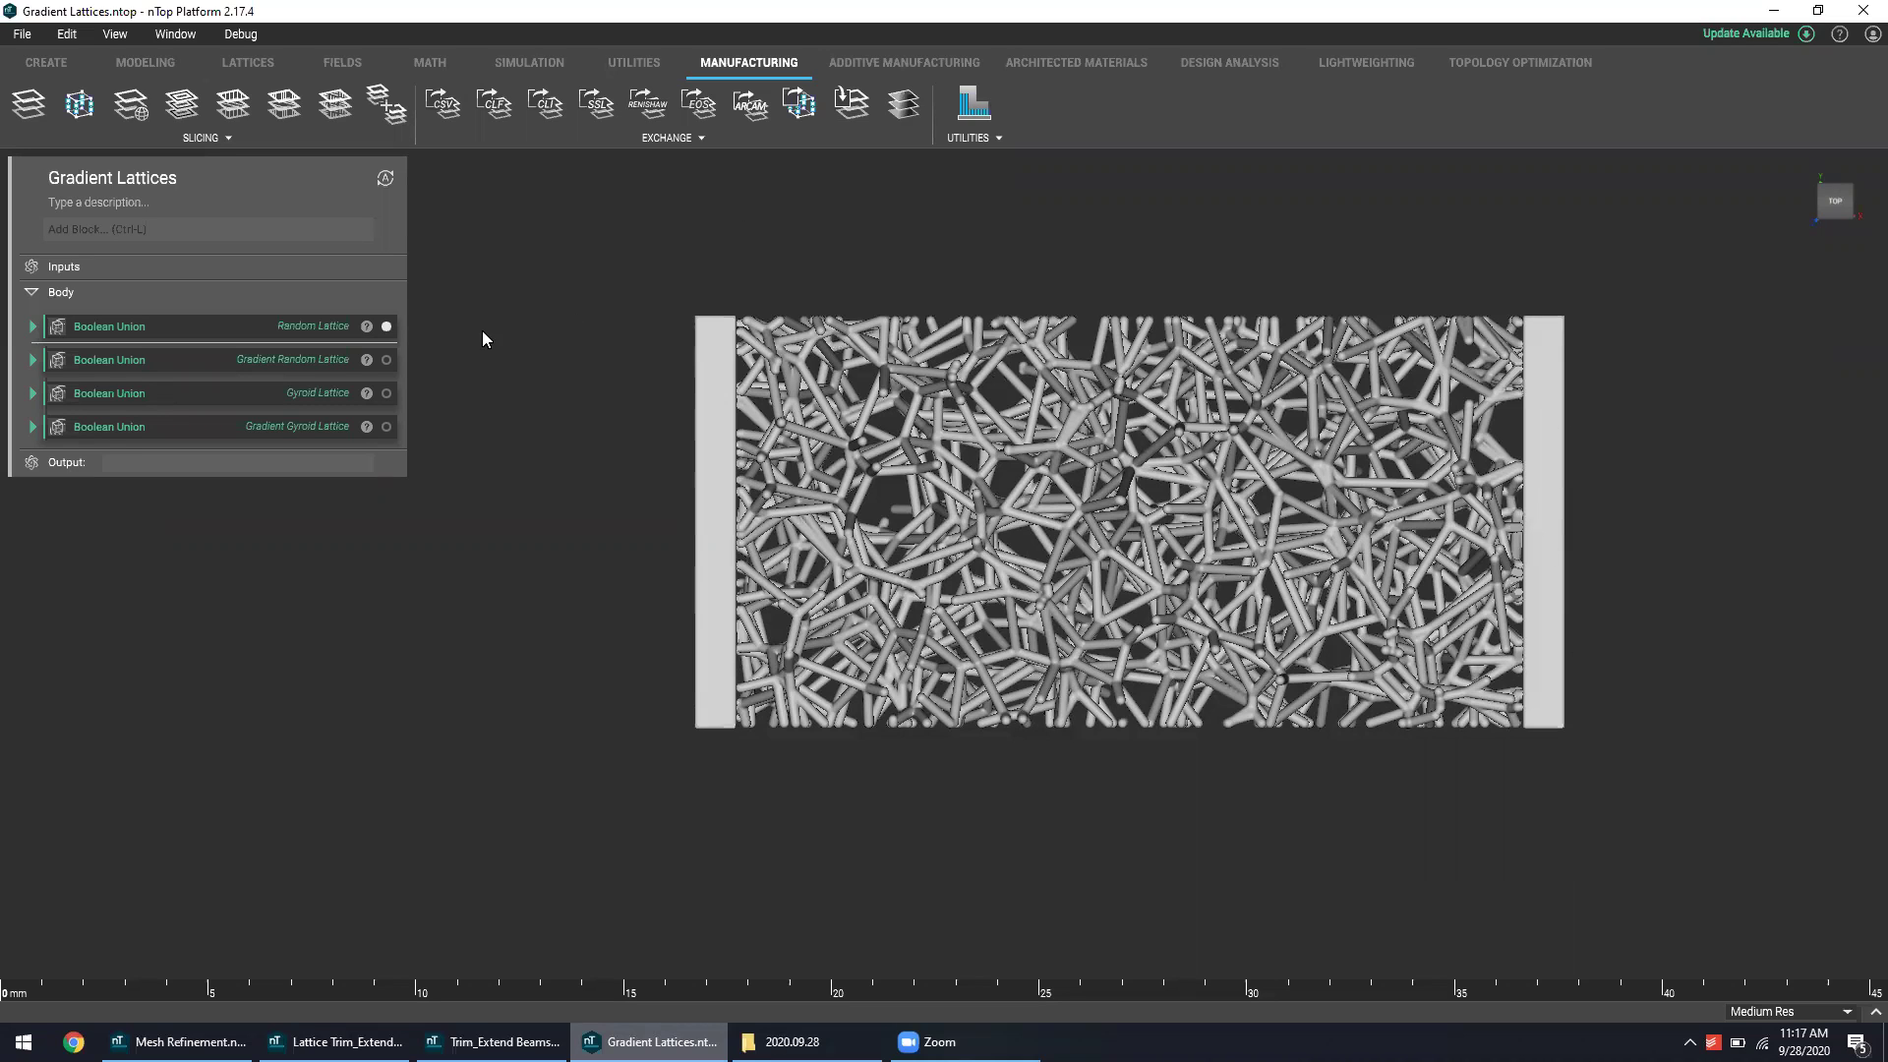
- Show the Gradient Random Lattice Boolean Union and frame it below the uniform lattice body
{"action": "left_click", "coordinate": [390, 360]}
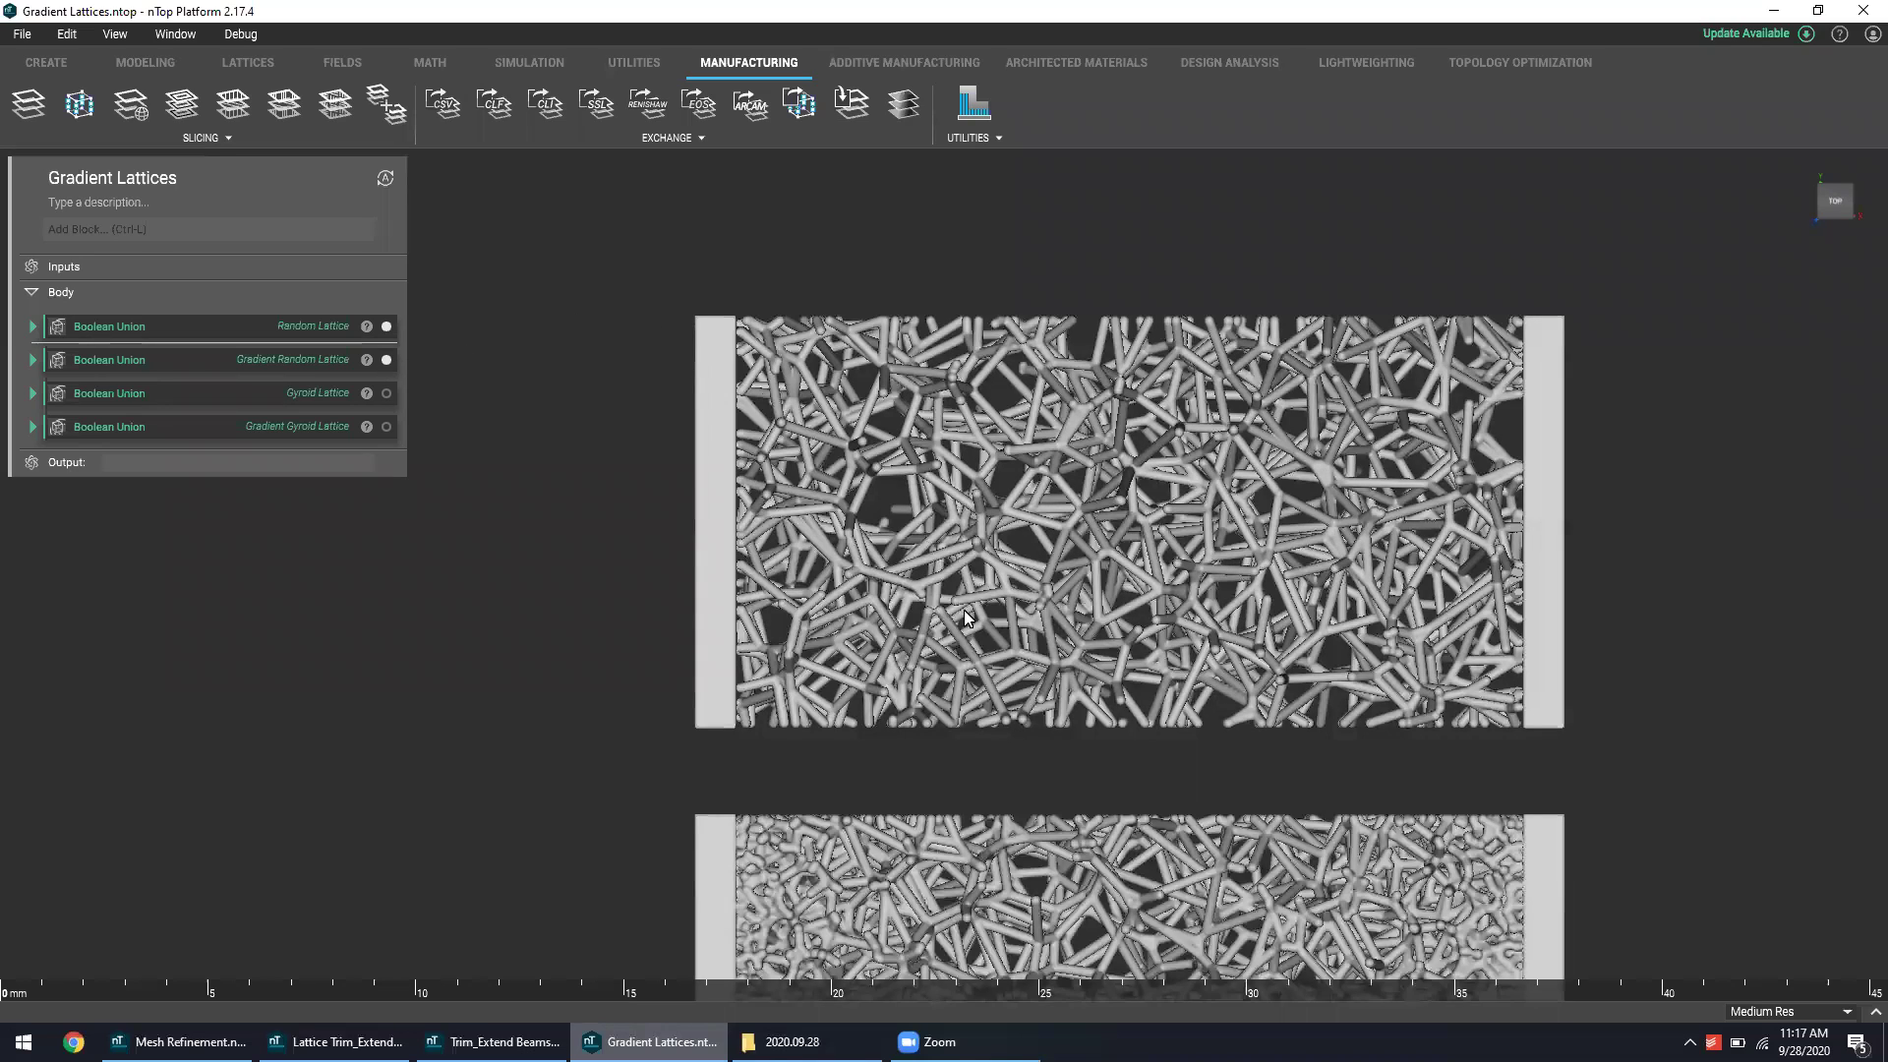
{"action": "scroll", "coordinate": [906, 712], "scroll_direction": "up", "scroll_amount": 2}
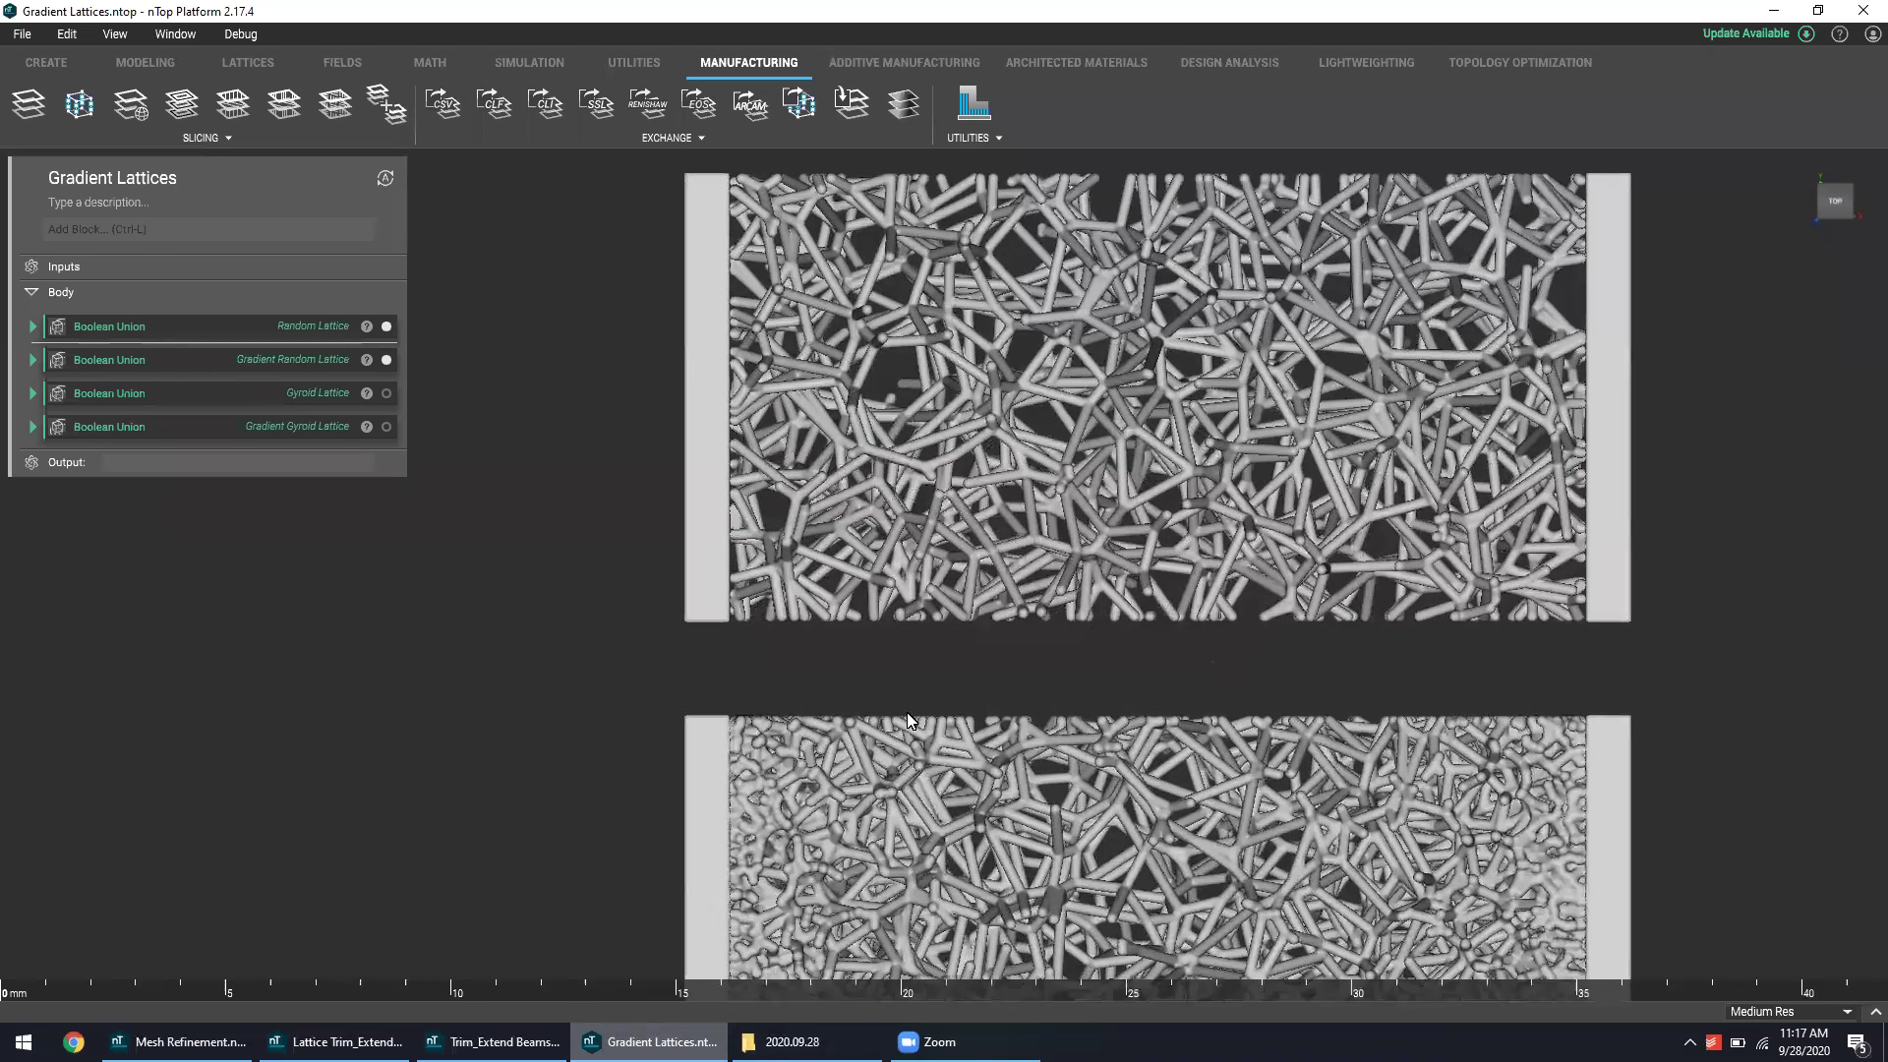
{"action": "middle_click_drag", "start_coordinate": [911, 716], "coordinate": [896, 483]}
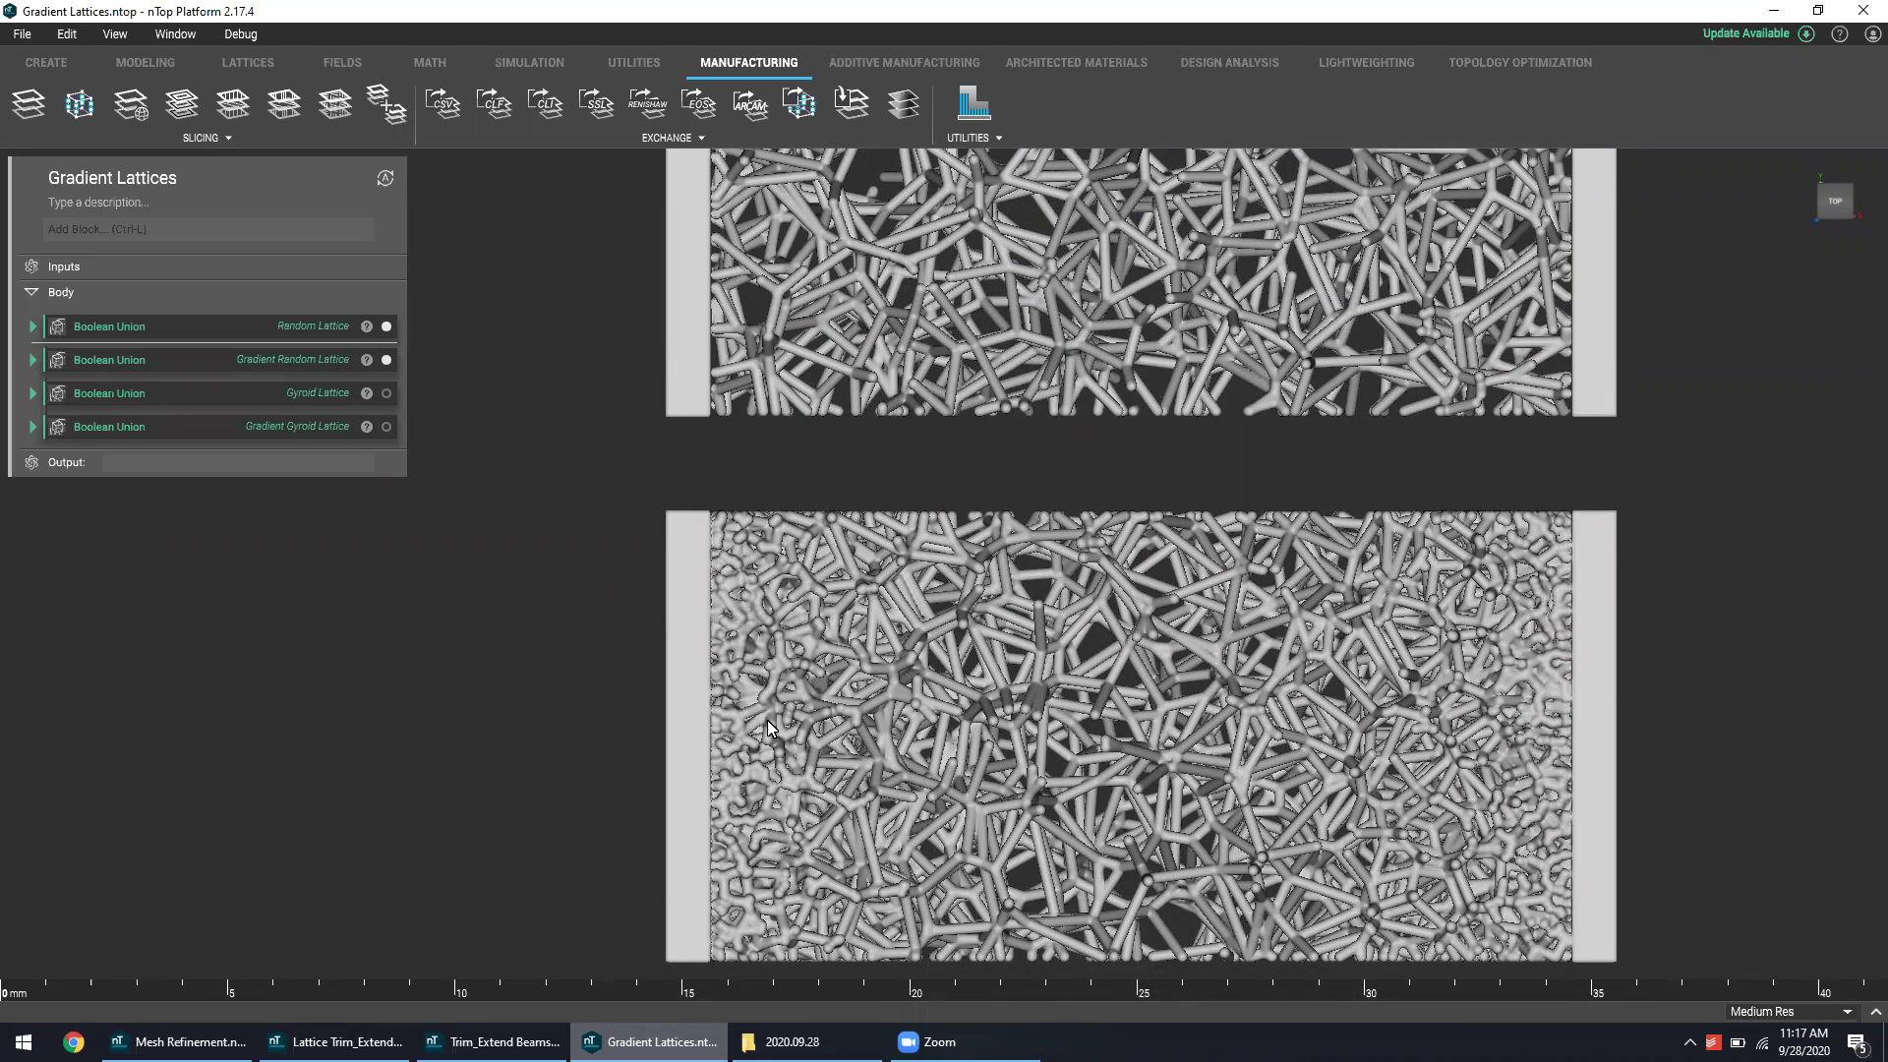
{"action": "scroll", "coordinate": [859, 675], "scroll_direction": "down", "scroll_amount": 1}
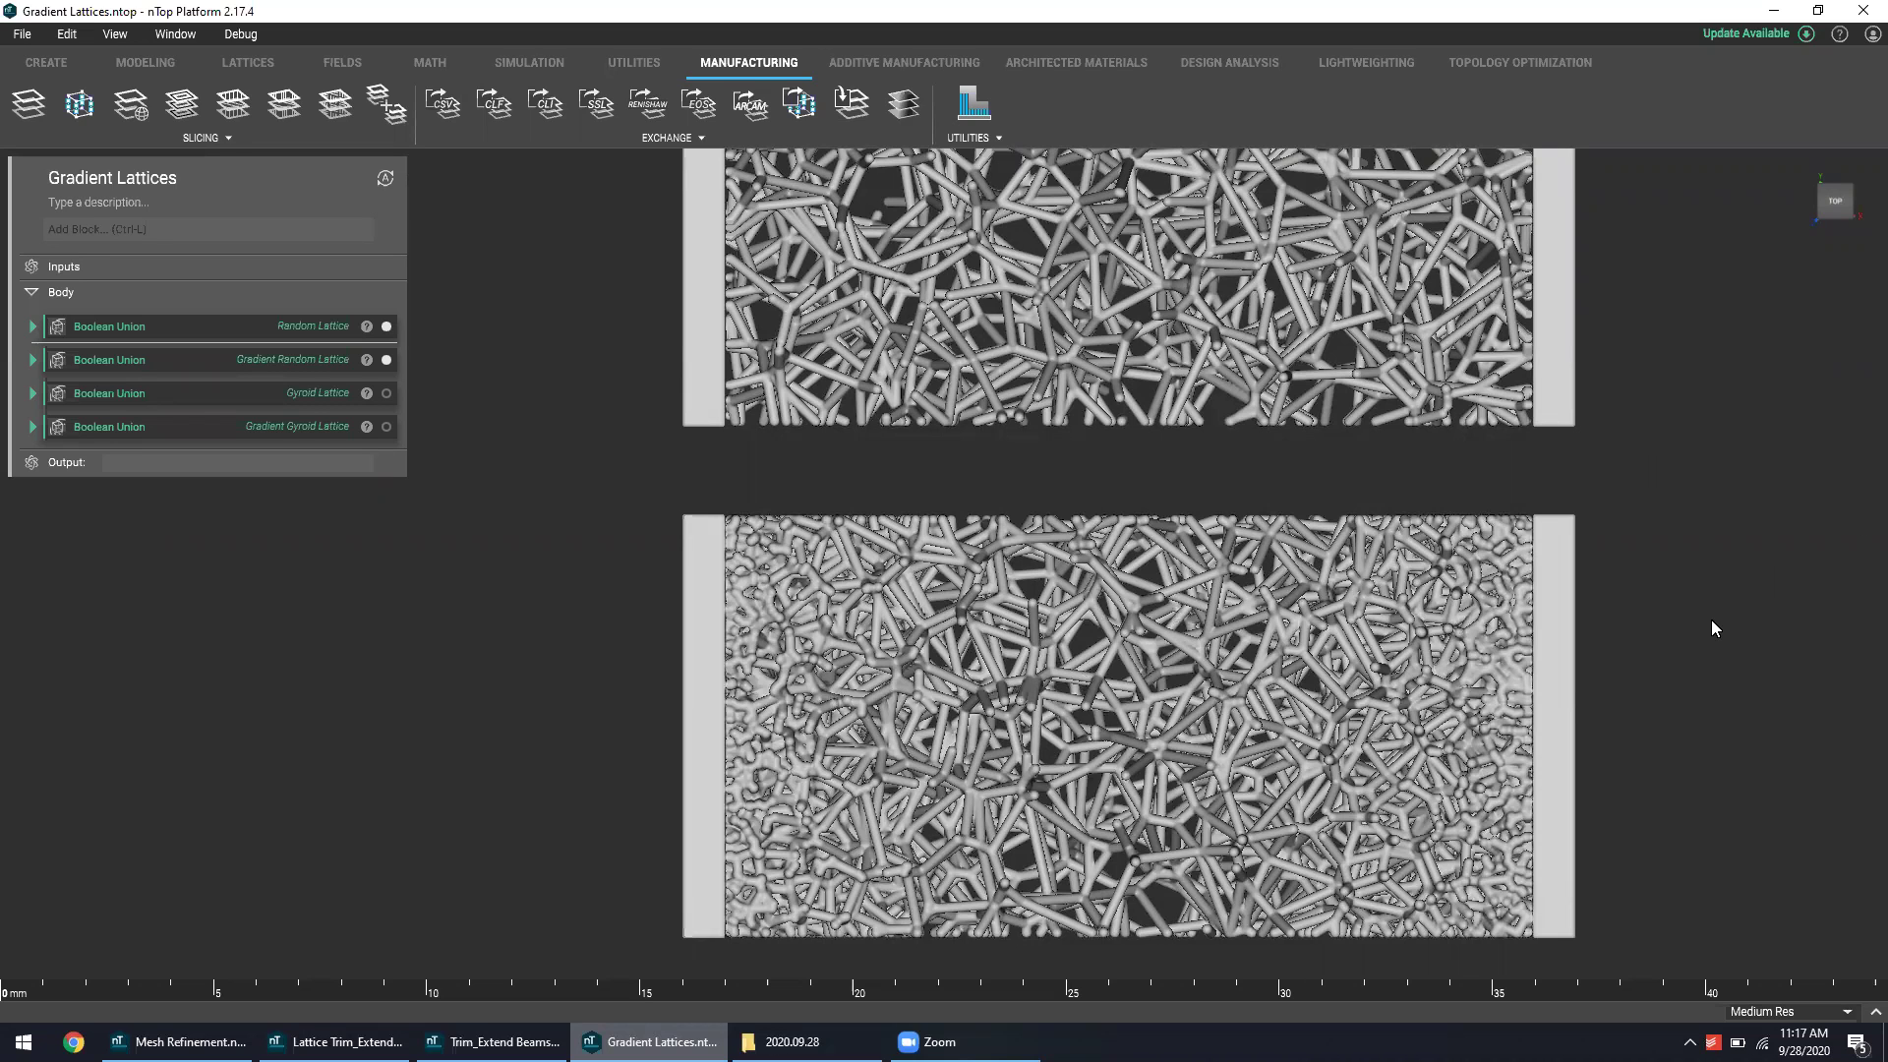
{"action": "scroll", "coordinate": [1712, 627], "scroll_direction": "down", "scroll_amount": 4}
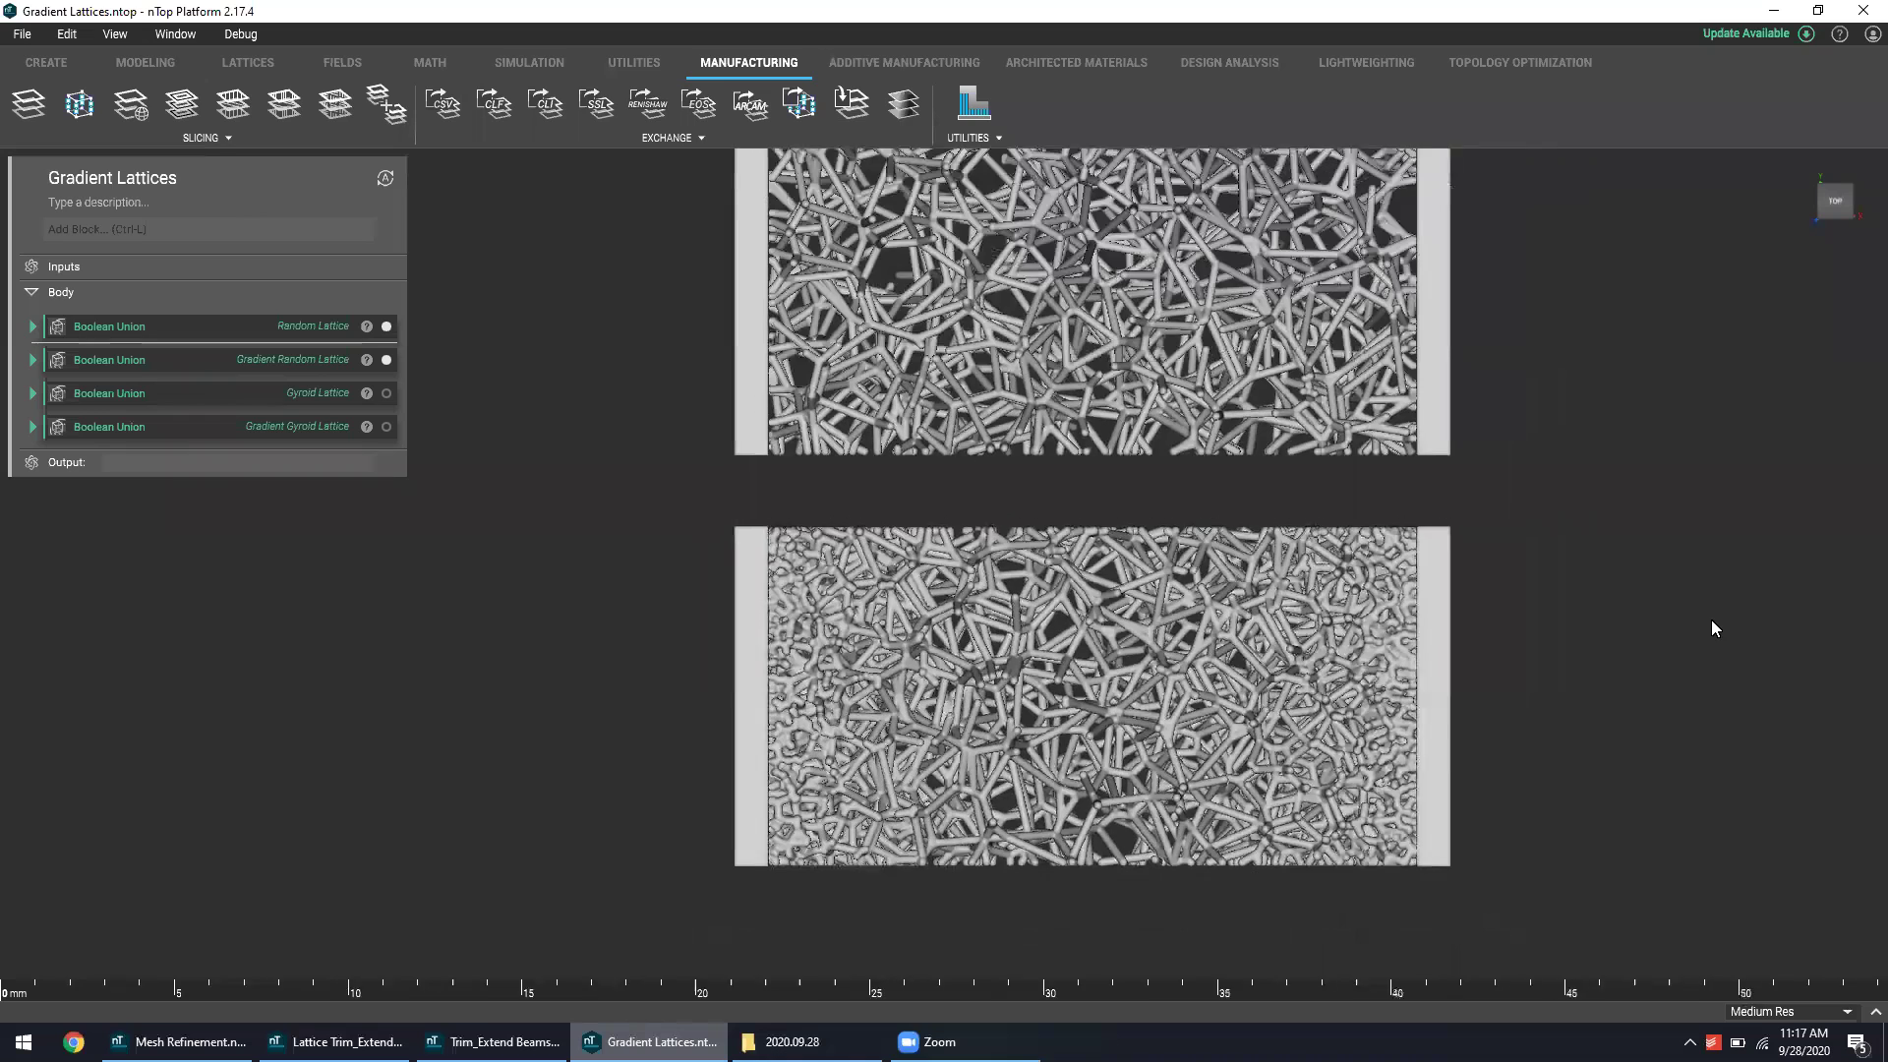
{"action": "scroll", "coordinate": [1698, 535], "scroll_direction": "down", "scroll_amount": 2}
{"action": "middle_click_drag", "start_coordinate": [1698, 535], "coordinate": [1432, 597]}
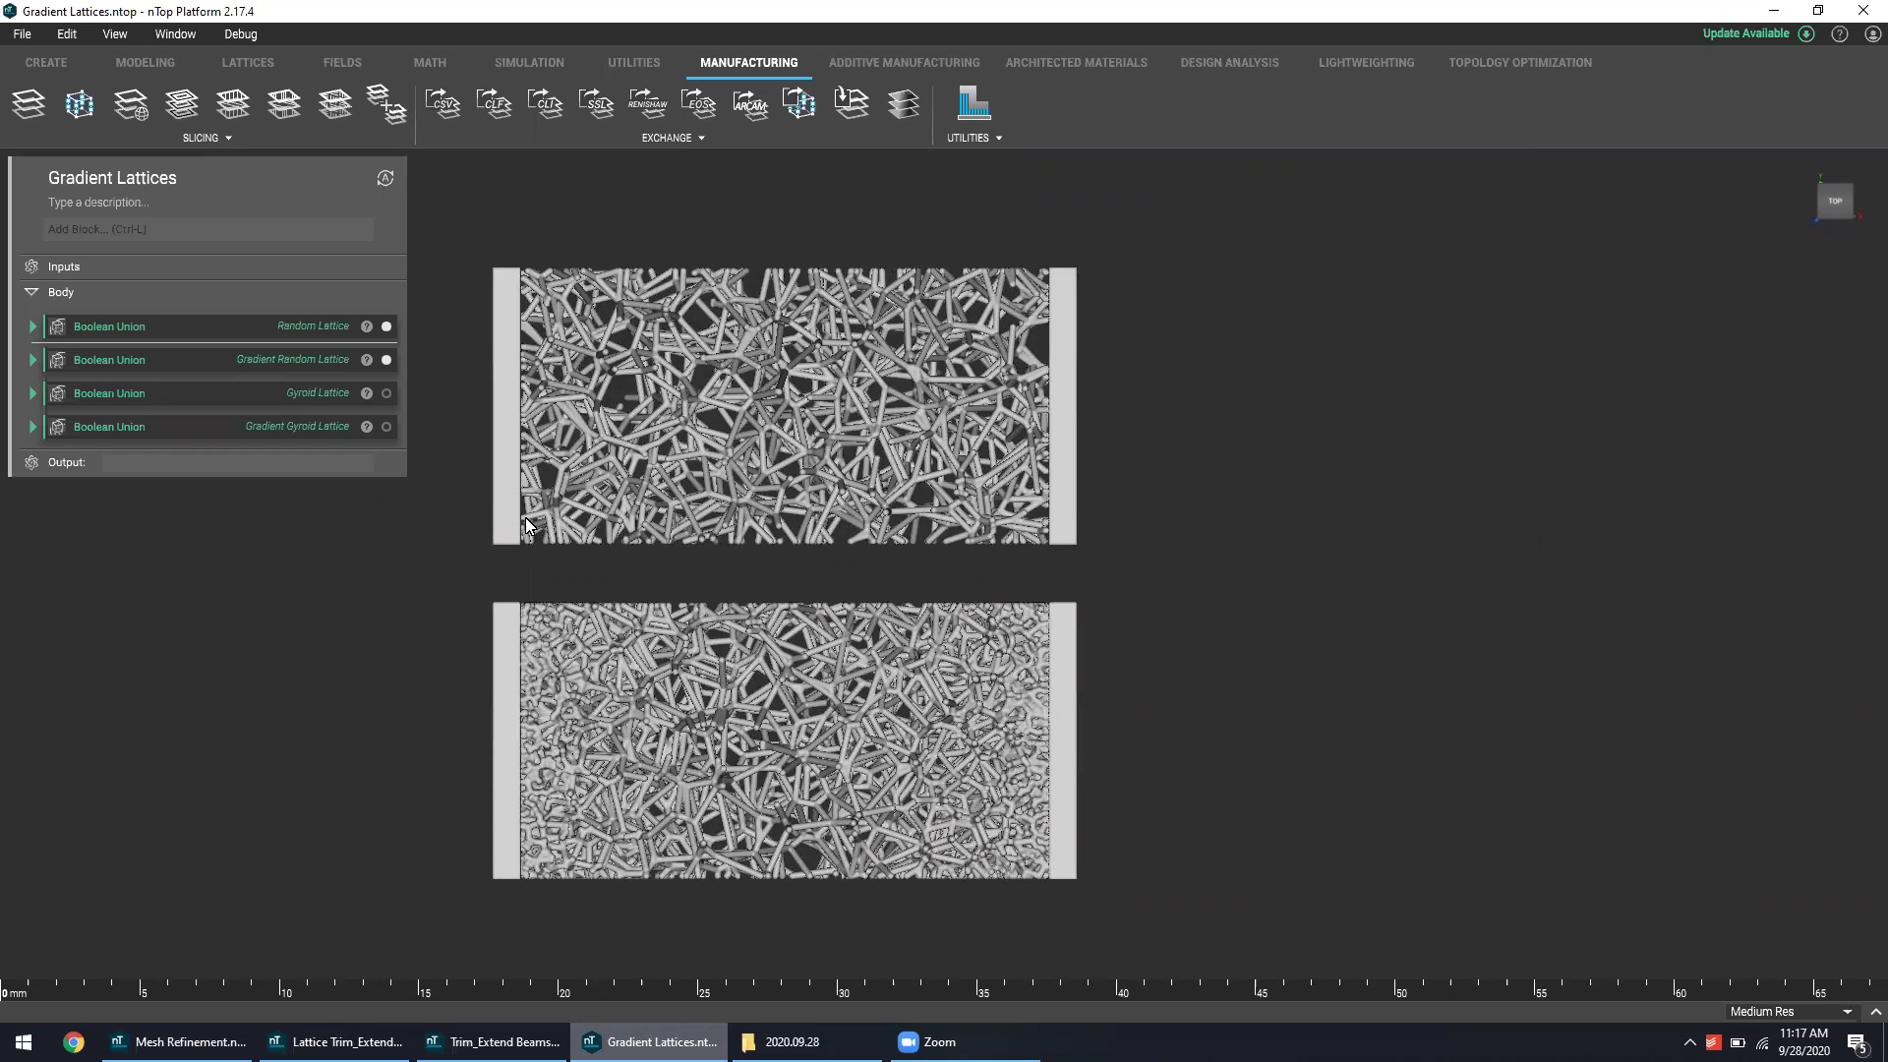
{"action": "left_click", "coordinate": [387, 393]}
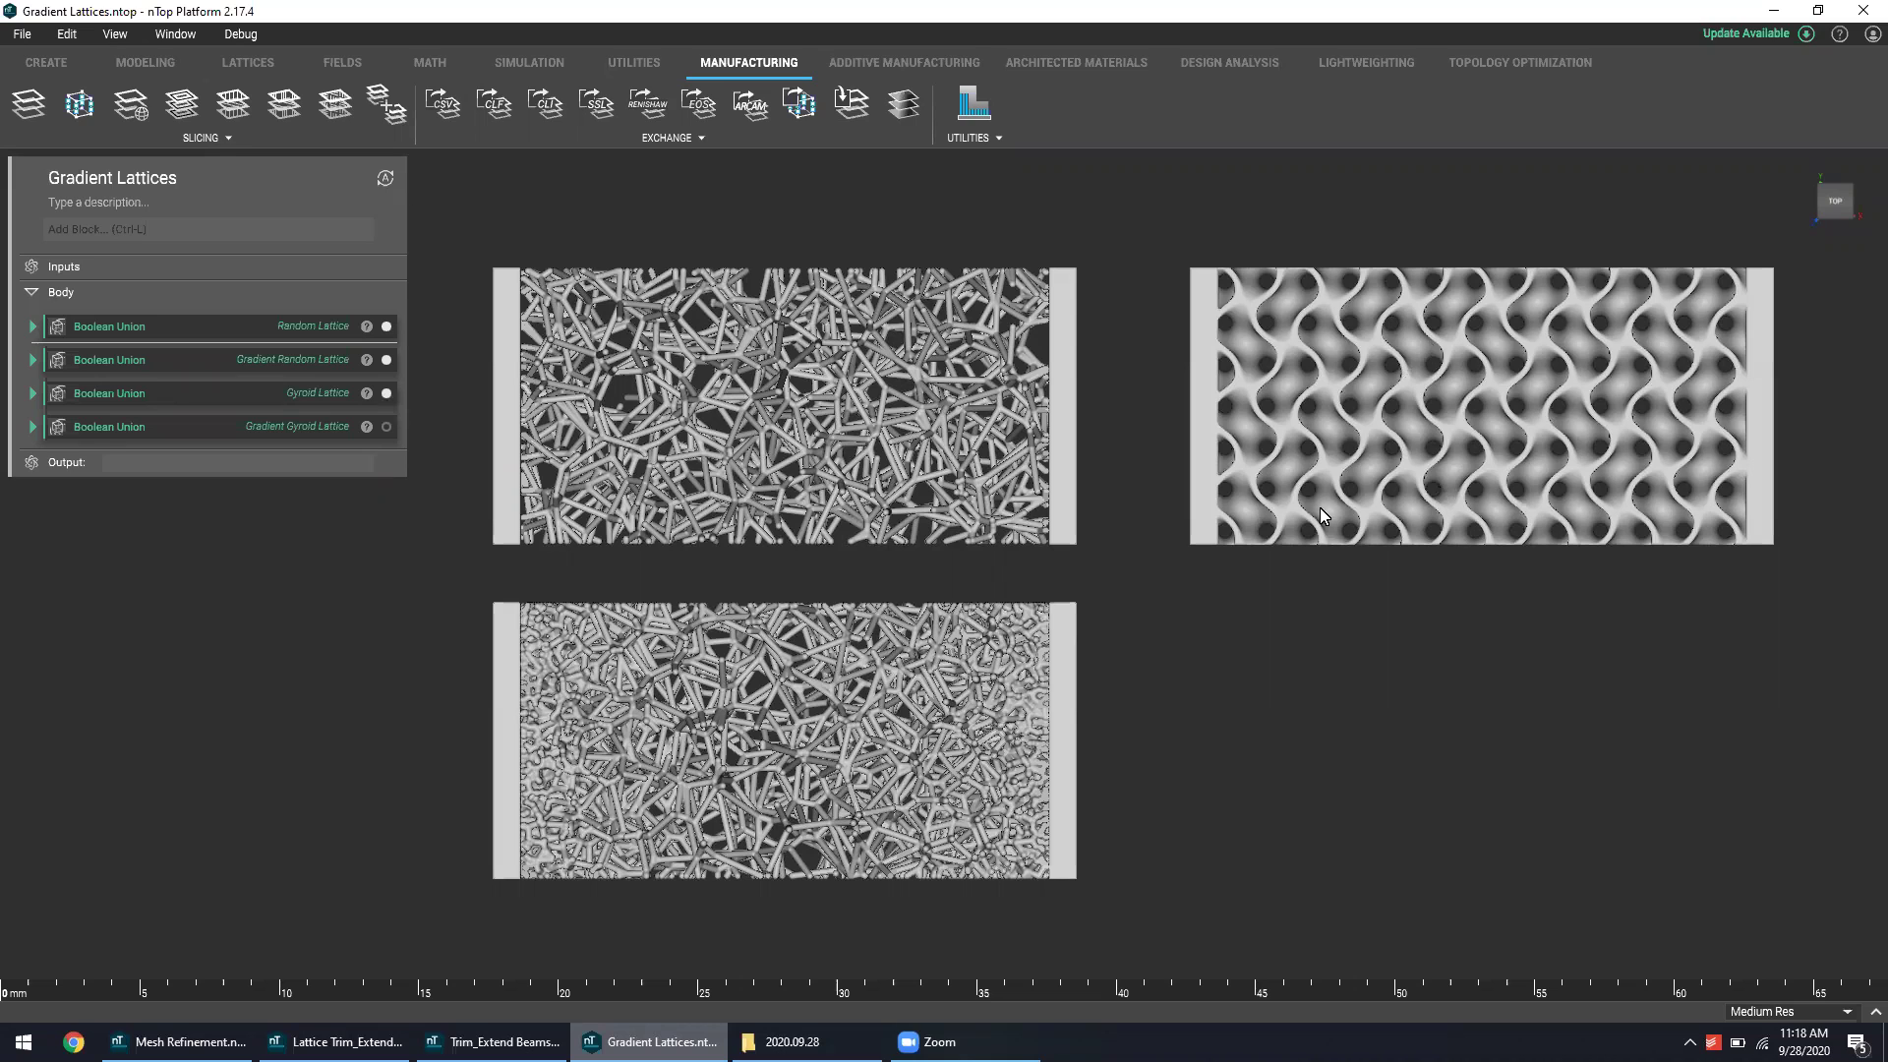
{"action": "left_click", "coordinate": [386, 426]}
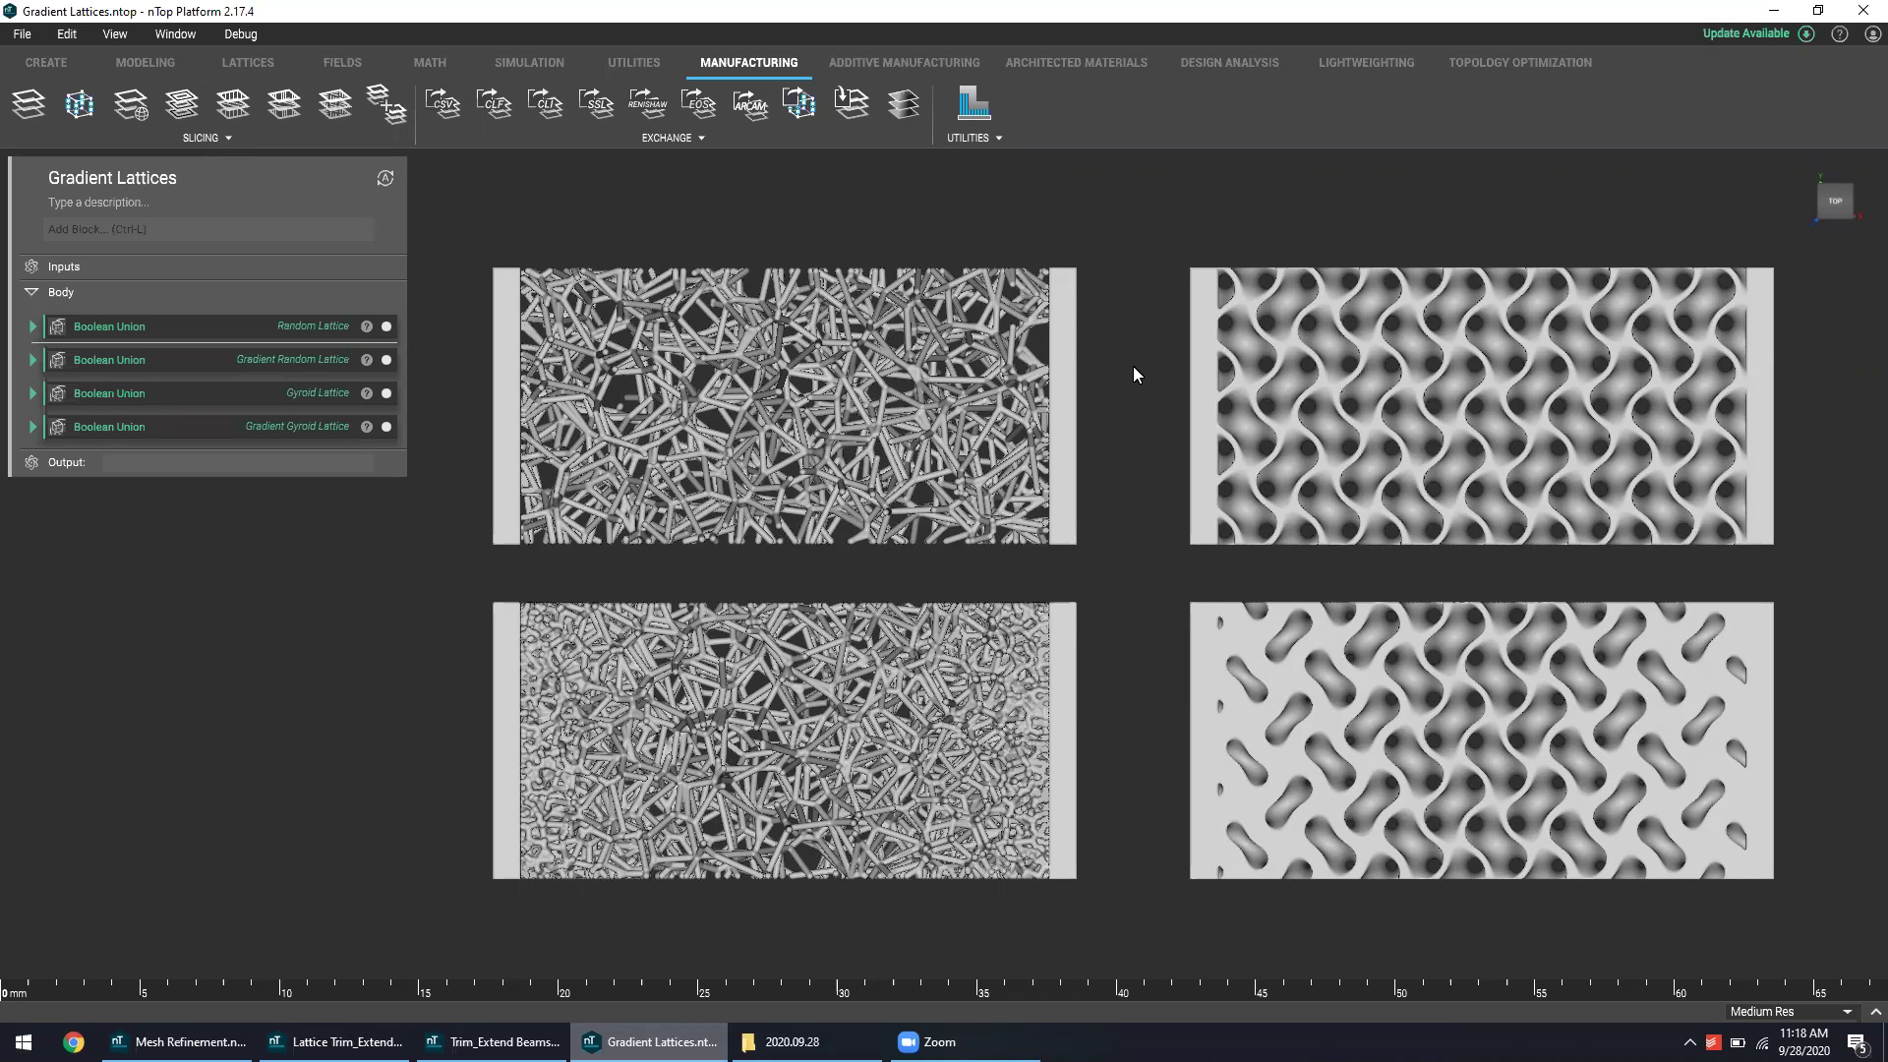
- Switch to the Mesh Refinement notebook window with Alt+Tab
{"action": "key", "text": "alt+Tab"}
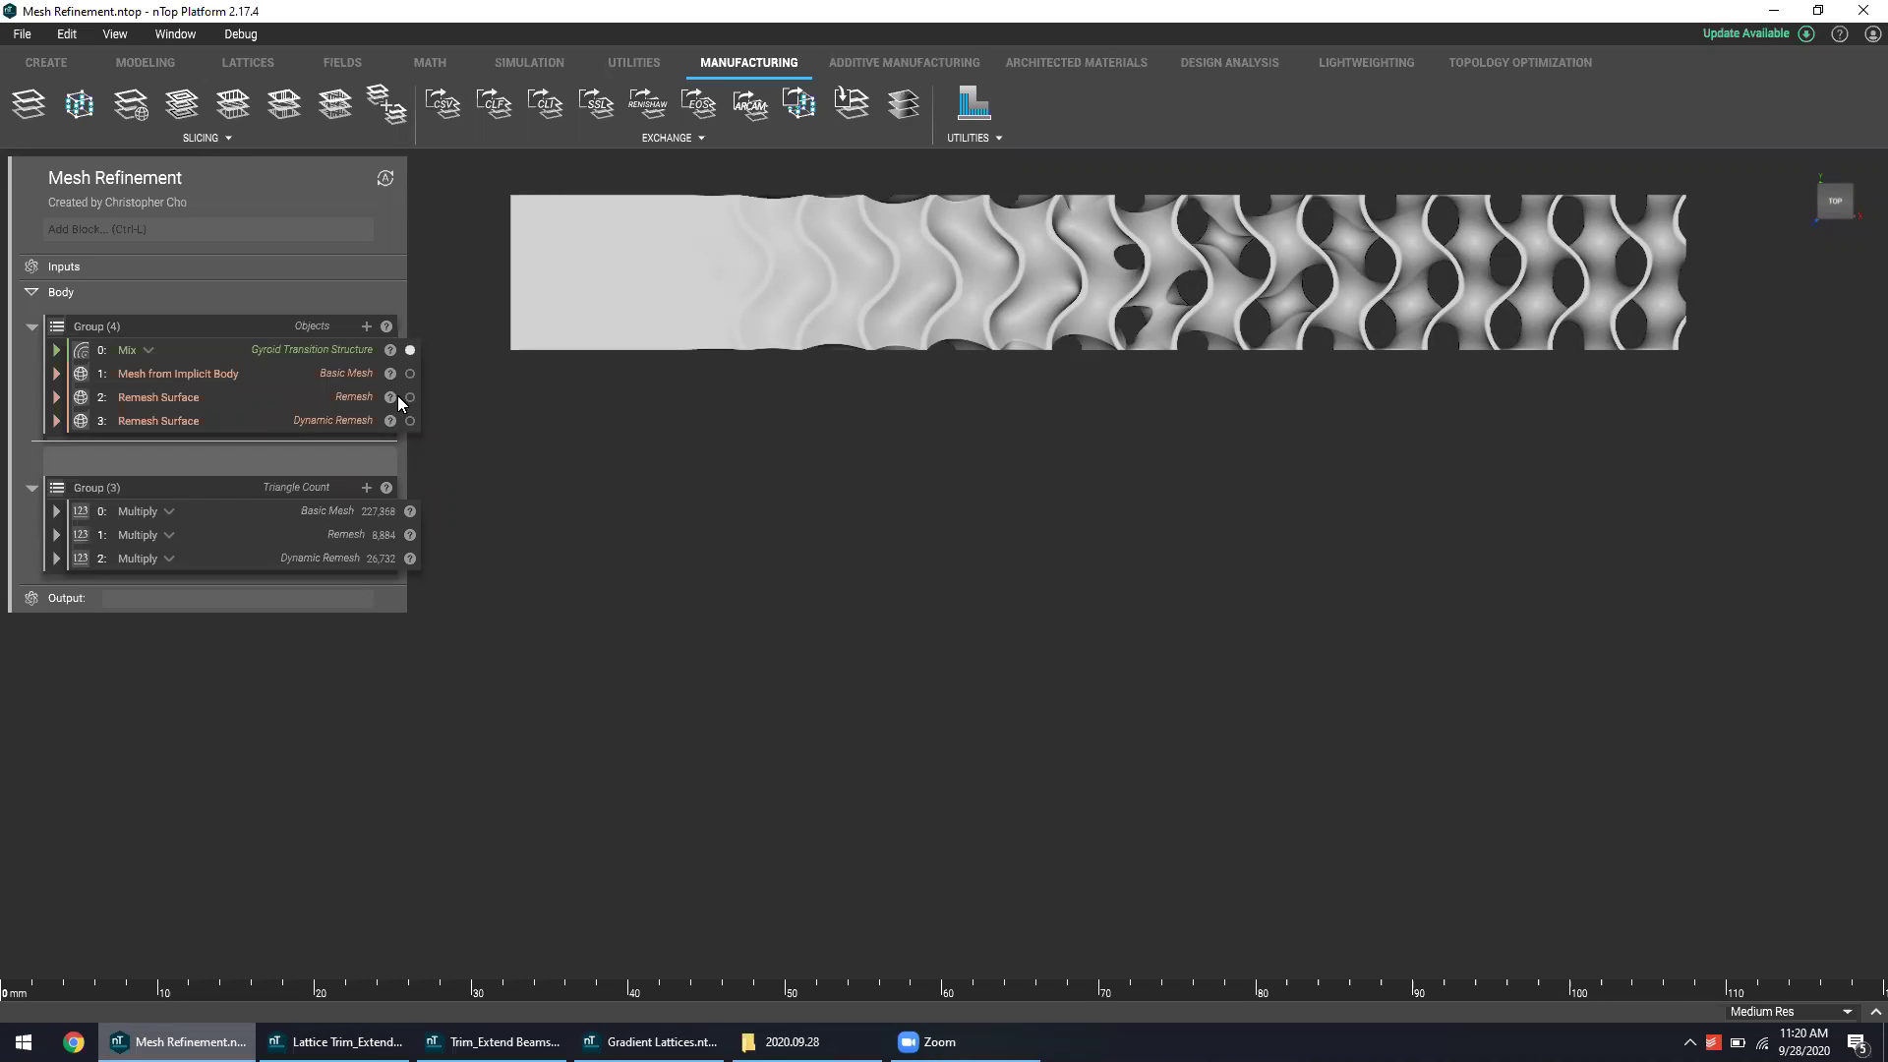
- Make the Mesh from Implicit Body block visible and zoom in on its dense triangulation
{"action": "left_click", "coordinate": [347, 374]}
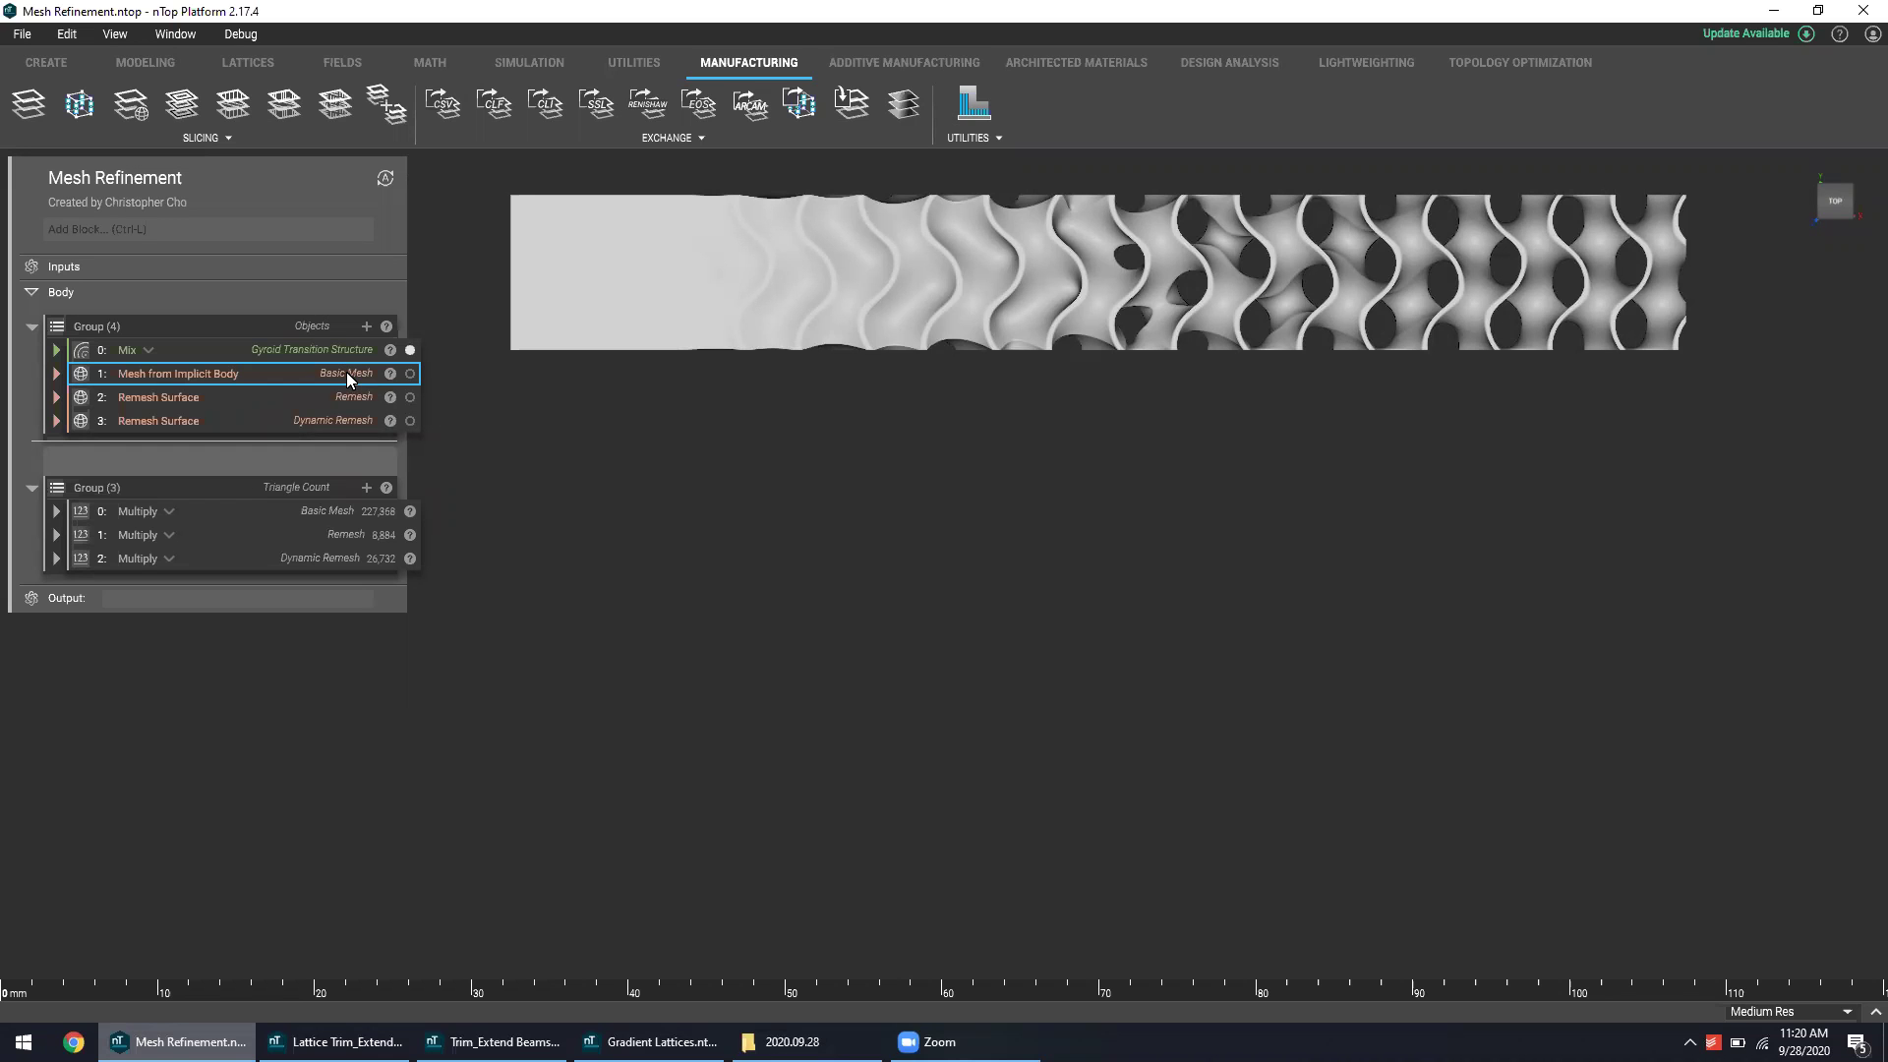
{"action": "key", "text": "v"}
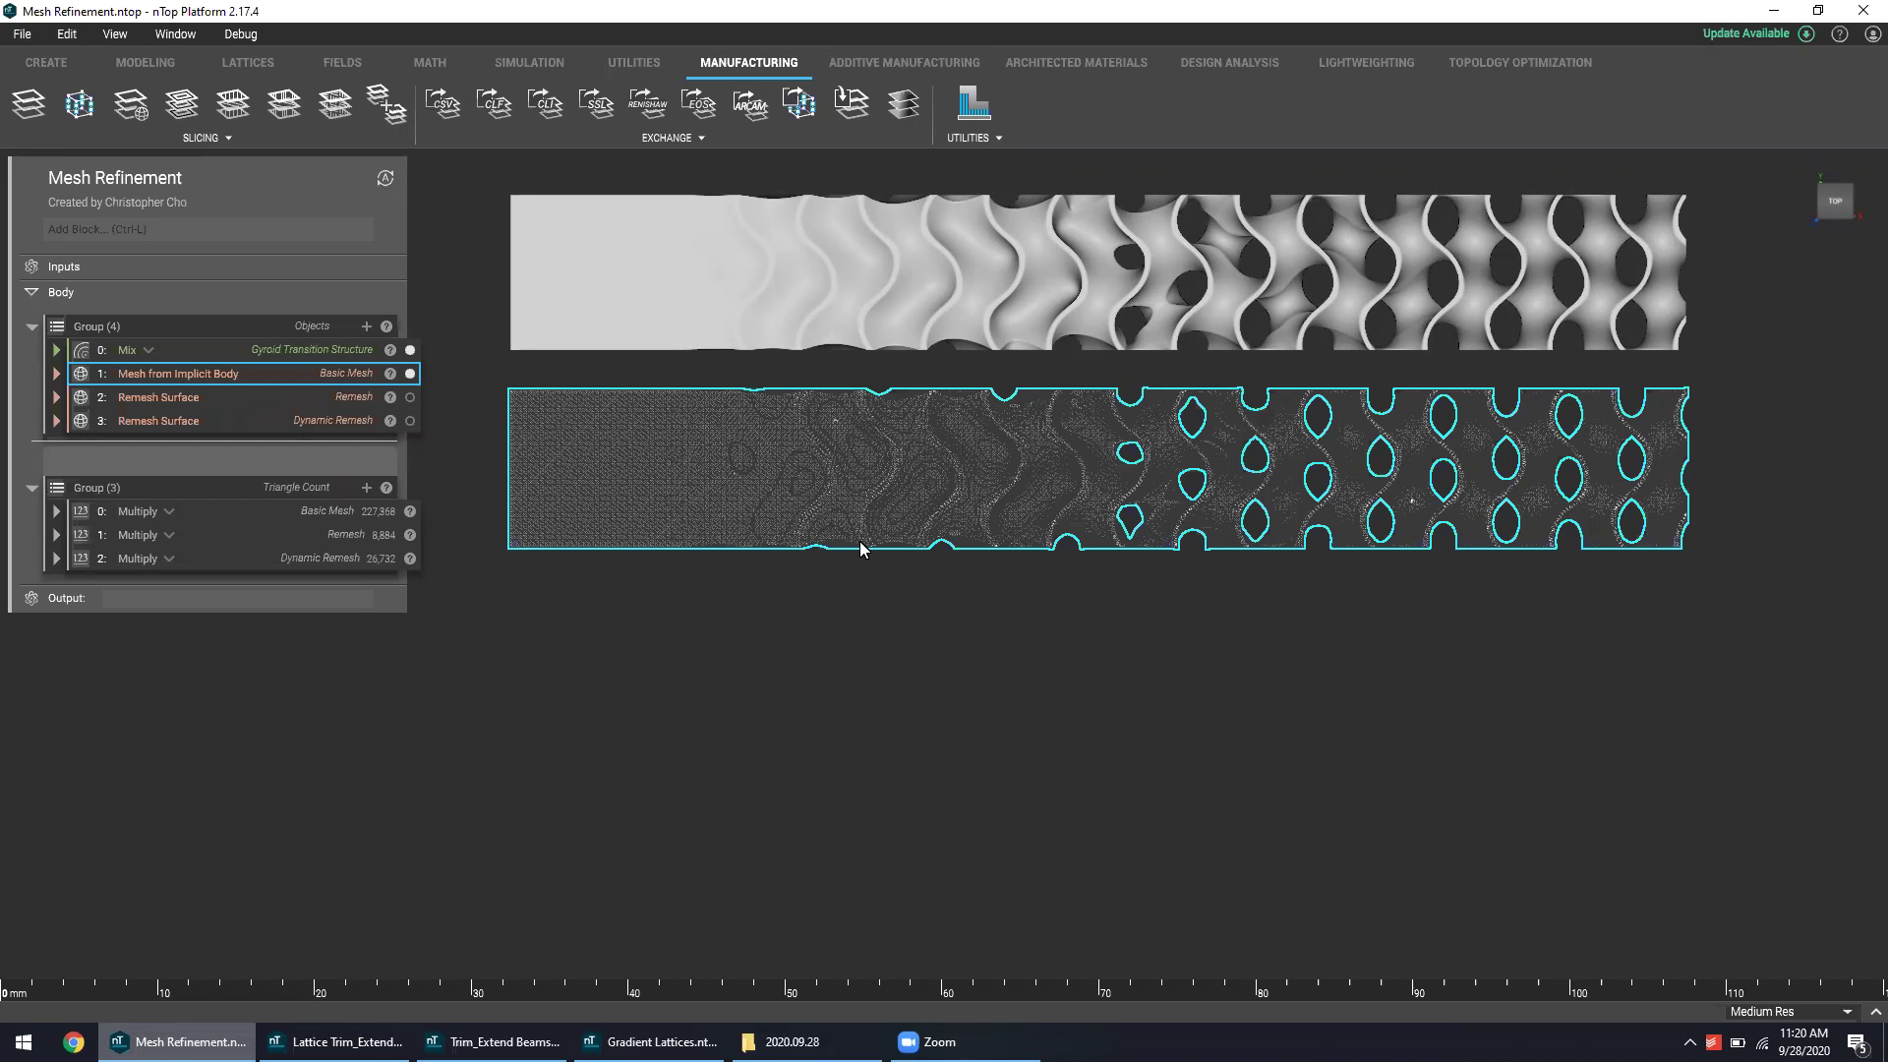
{"action": "scroll", "coordinate": [859, 547], "scroll_direction": "up", "scroll_amount": 4}
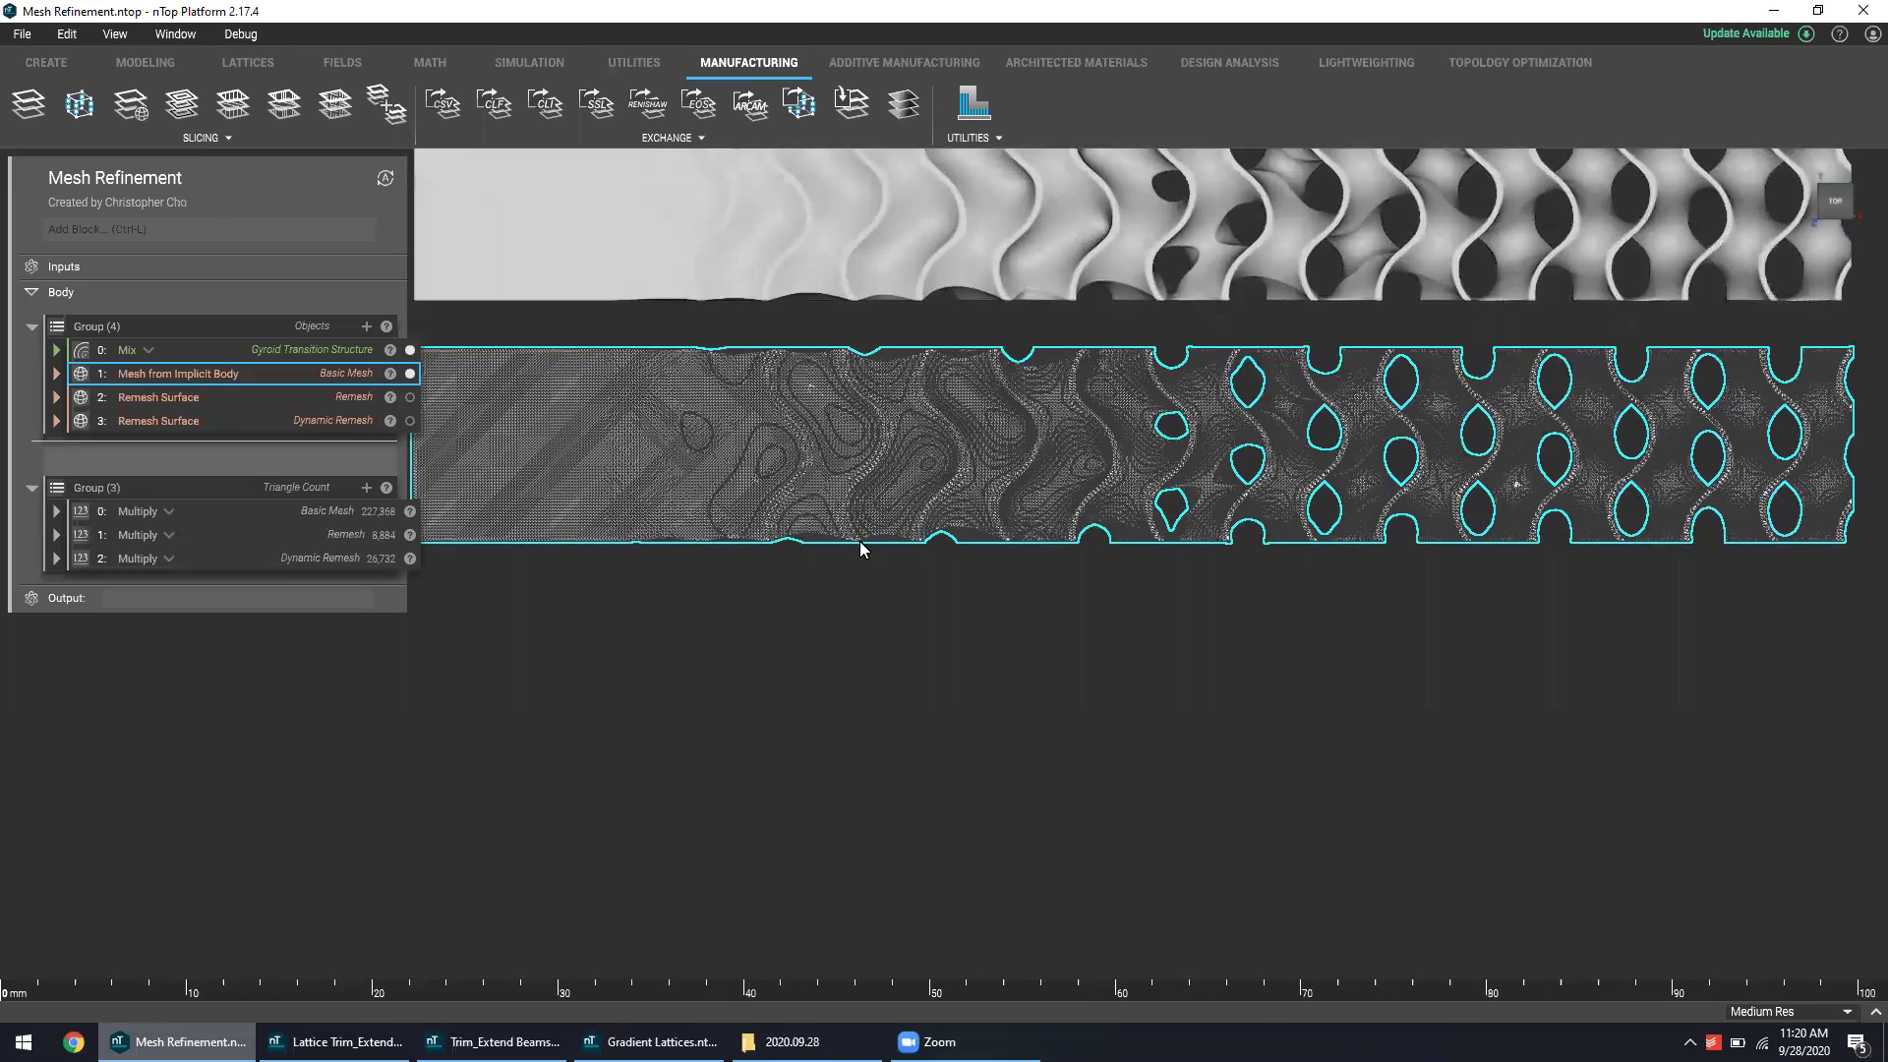
{"action": "scroll", "coordinate": [958, 421], "scroll_direction": "up", "scroll_amount": 3}
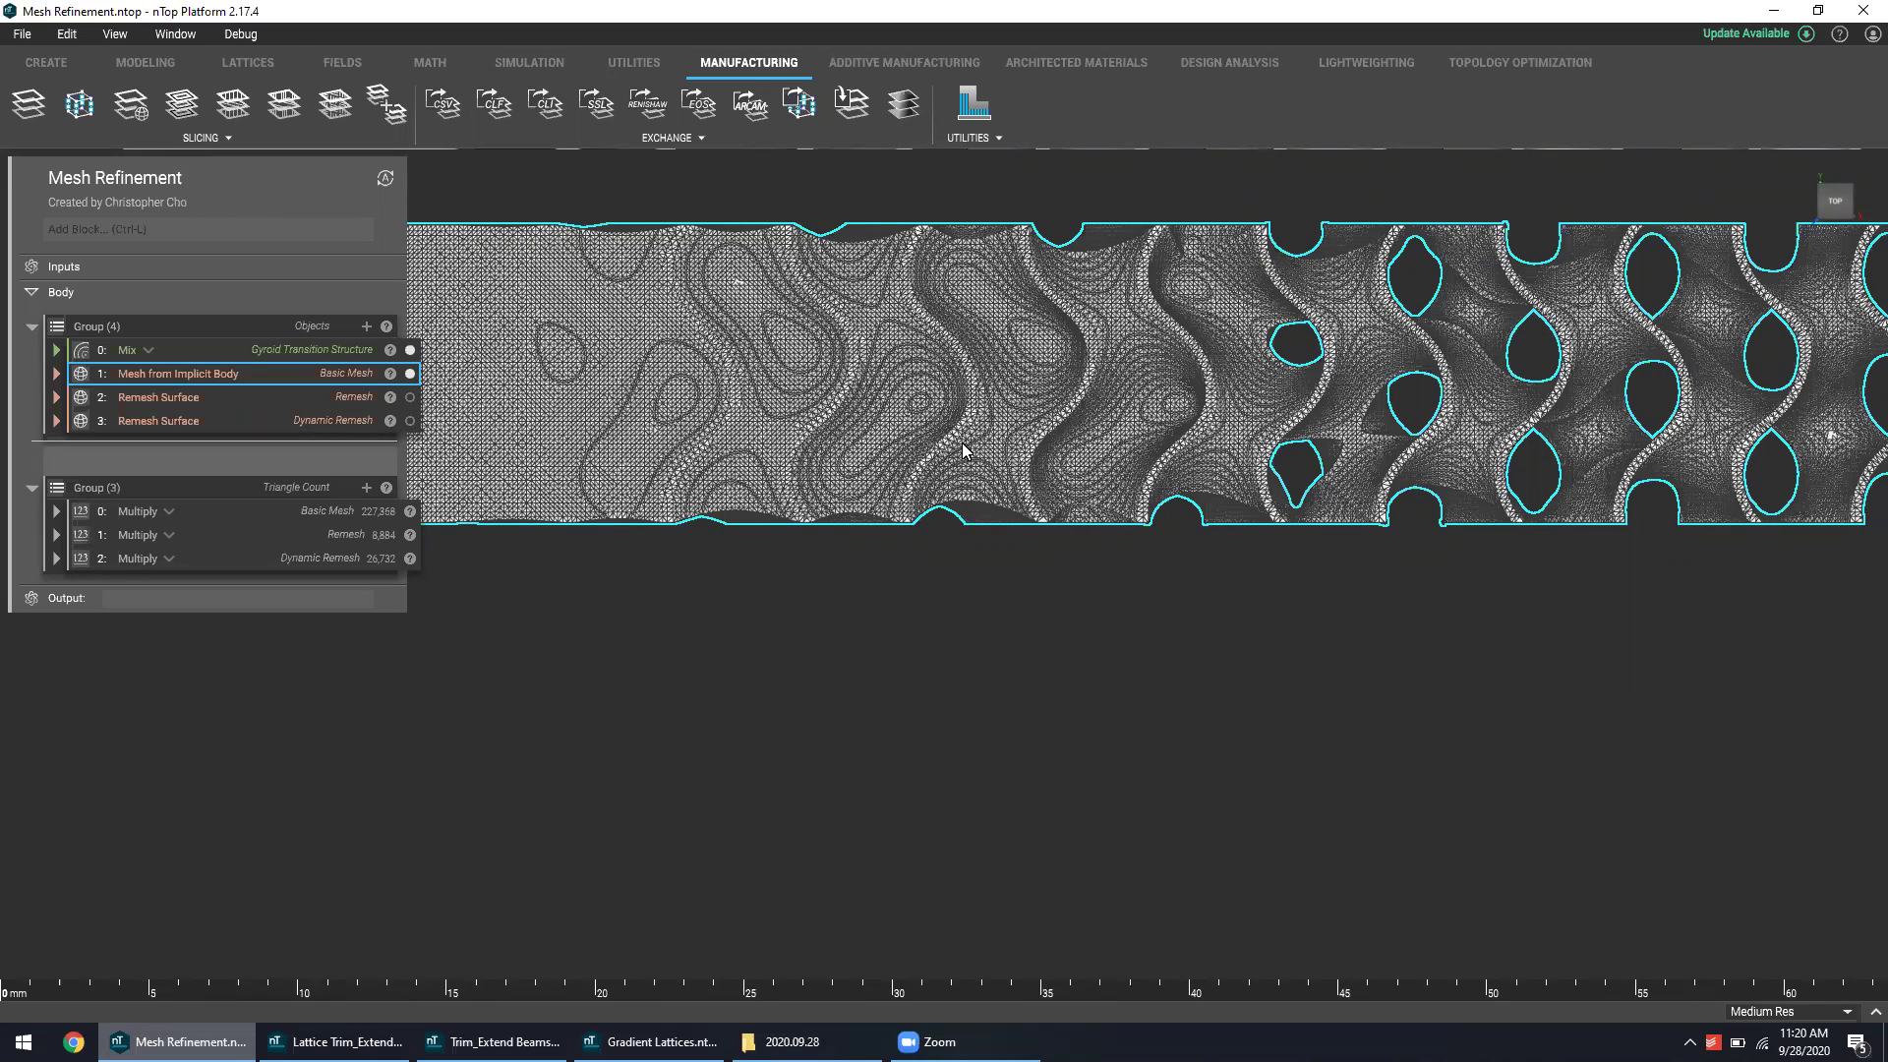
{"action": "middle_click_drag", "start_coordinate": [960, 452], "coordinate": [891, 460]}
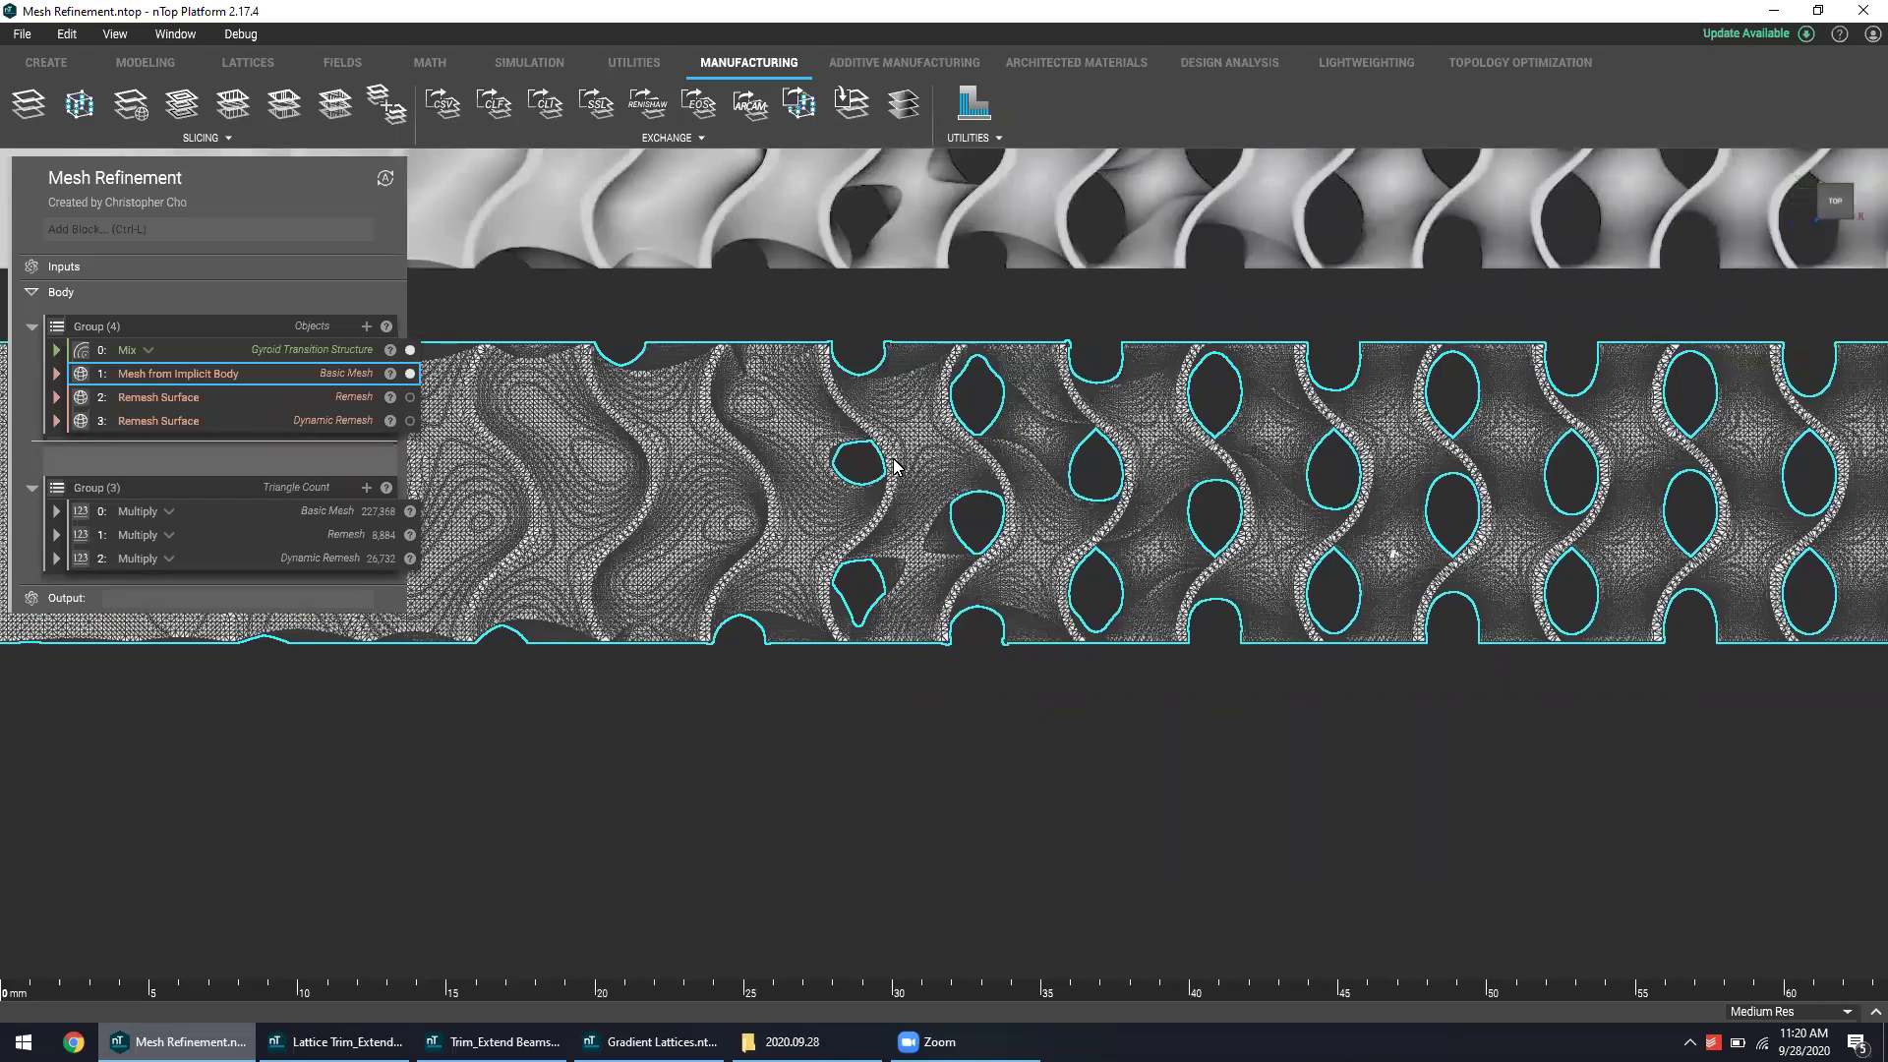
{"action": "scroll", "coordinate": [895, 465], "scroll_direction": "up", "scroll_amount": 2}
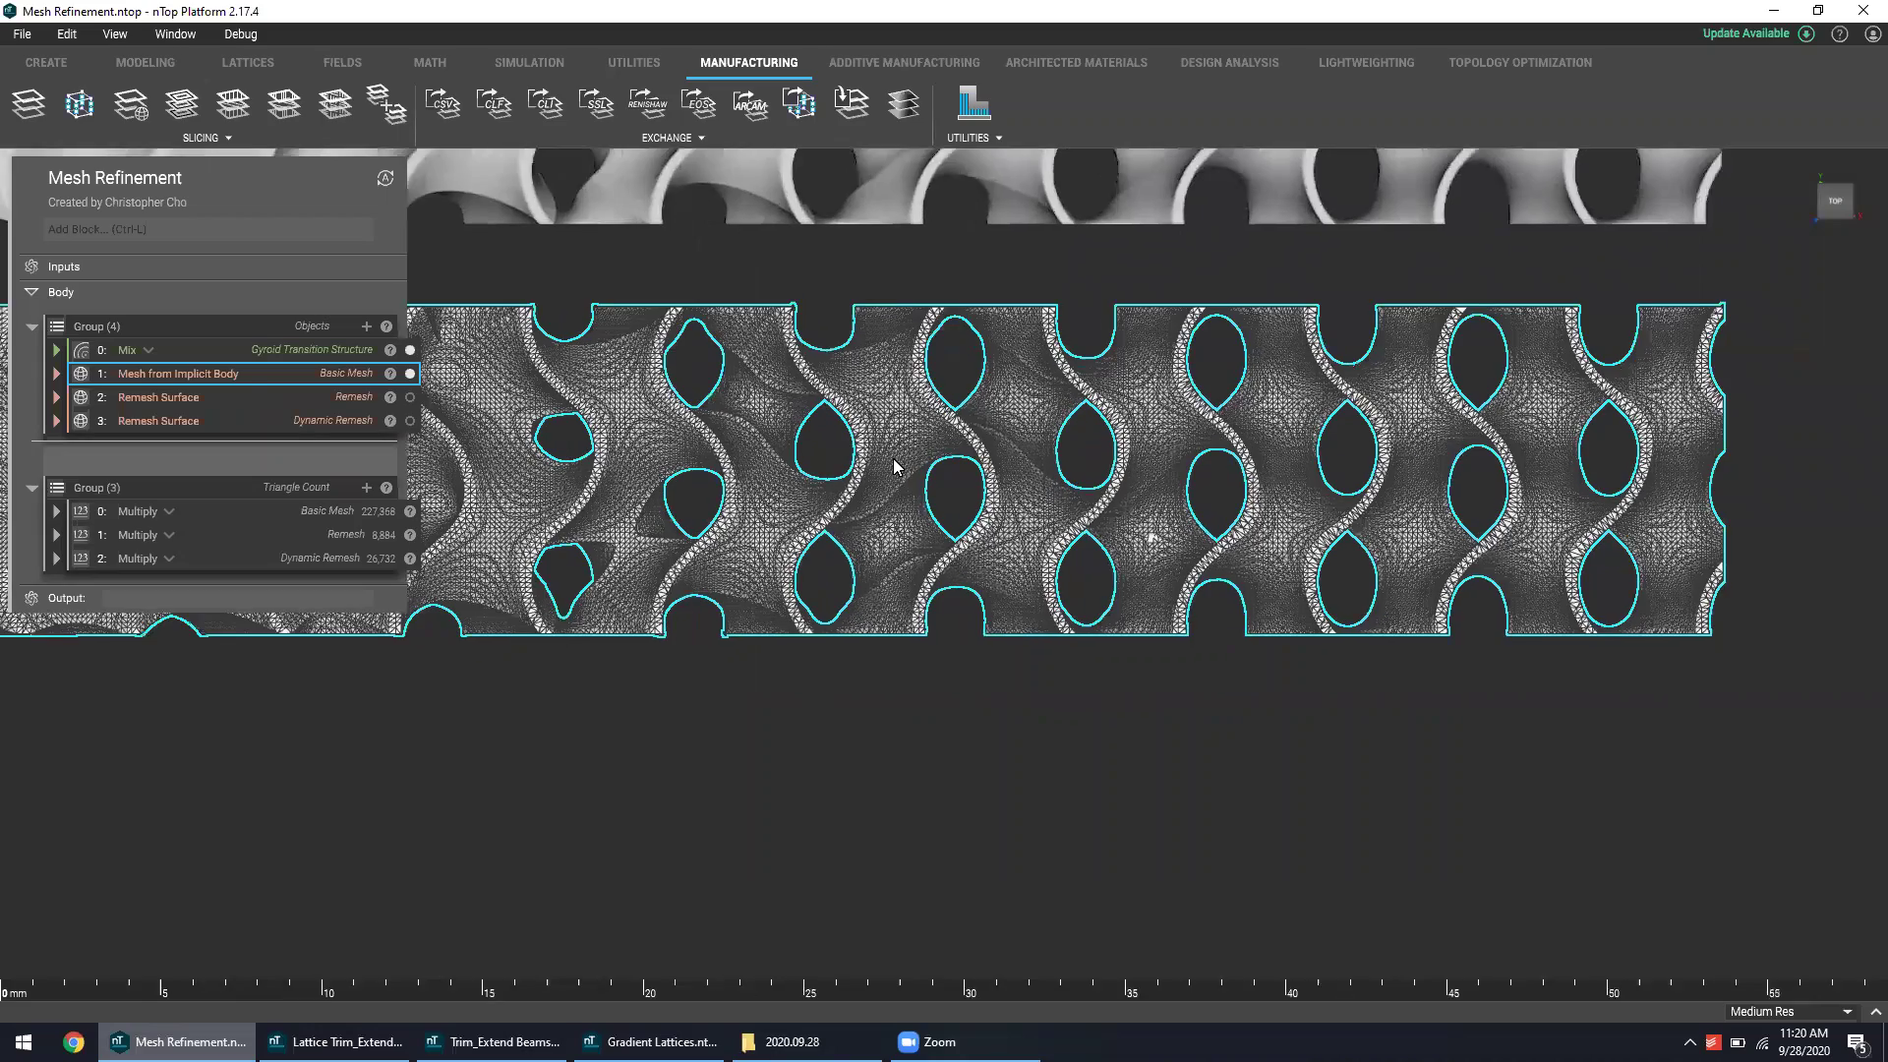
{"action": "scroll", "coordinate": [893, 466], "scroll_direction": "up", "scroll_amount": 3}
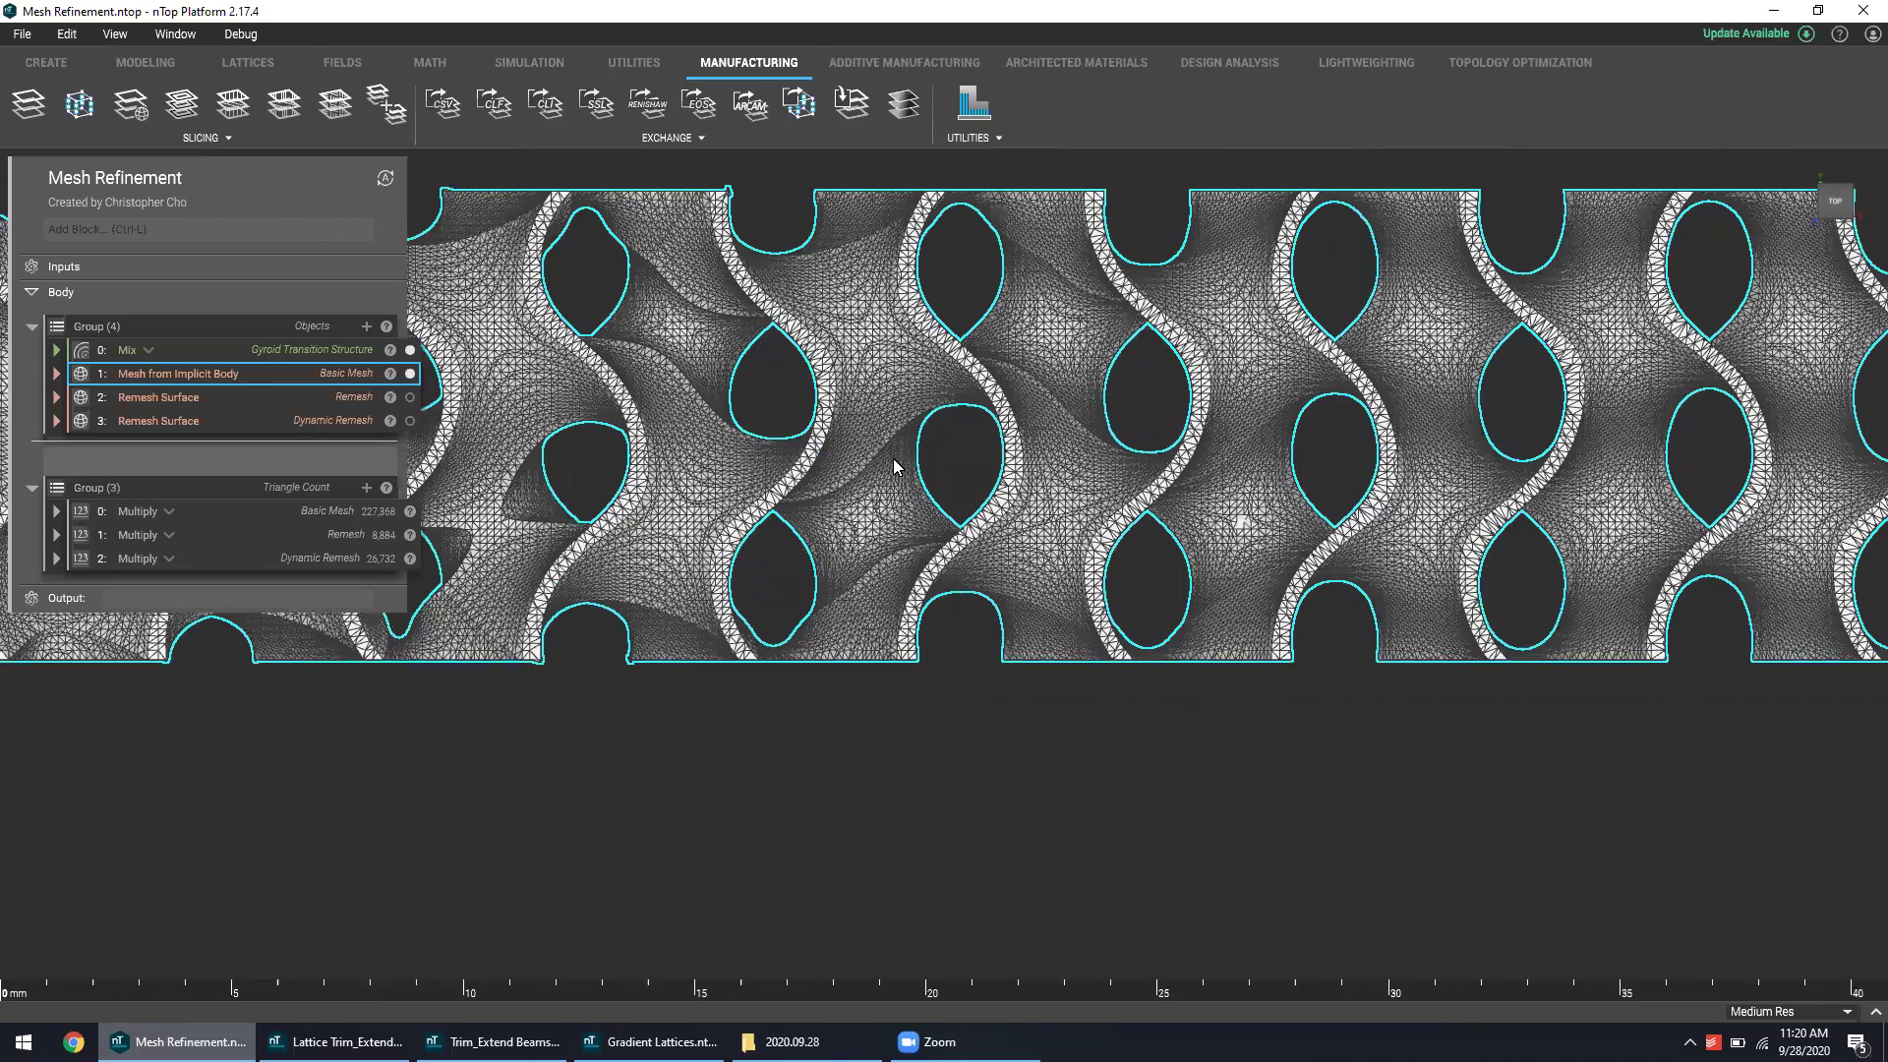
{"action": "scroll", "coordinate": [894, 466], "scroll_direction": "down", "scroll_amount": 4}
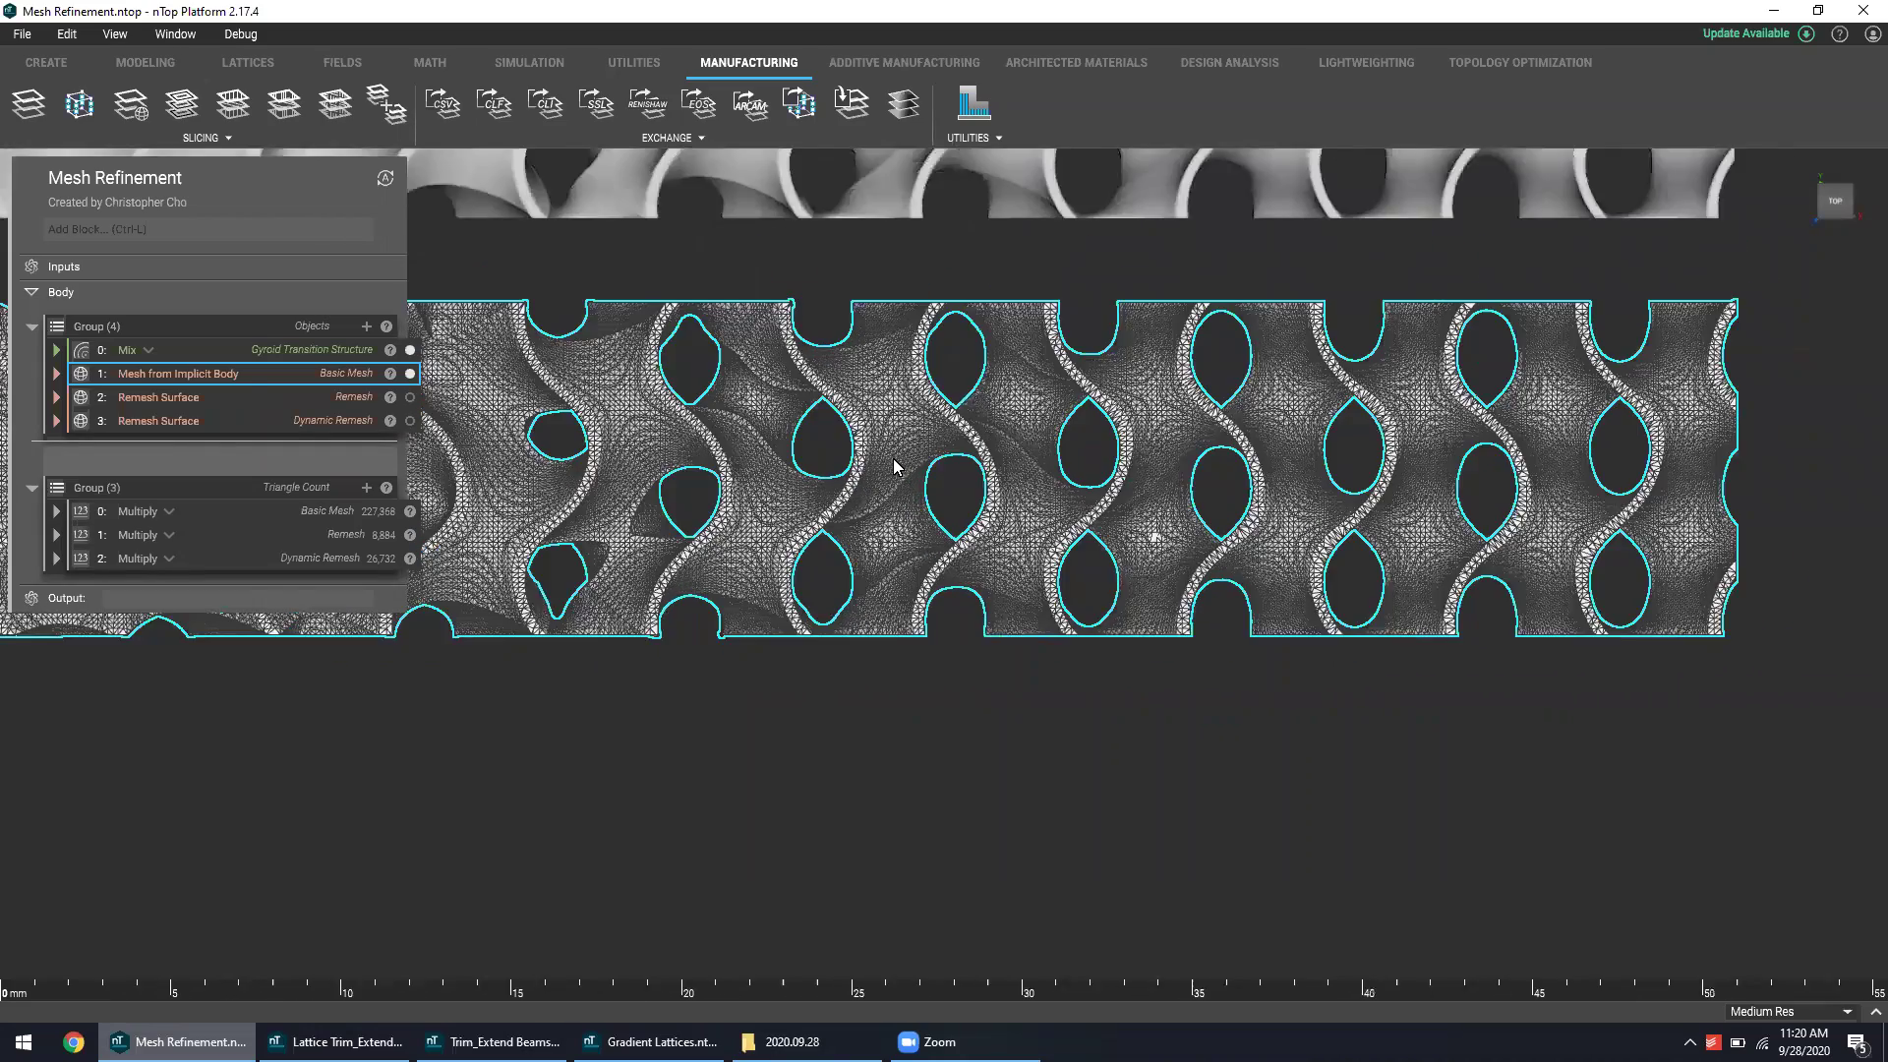
{"action": "scroll", "coordinate": [894, 466], "scroll_direction": "down", "scroll_amount": 3}
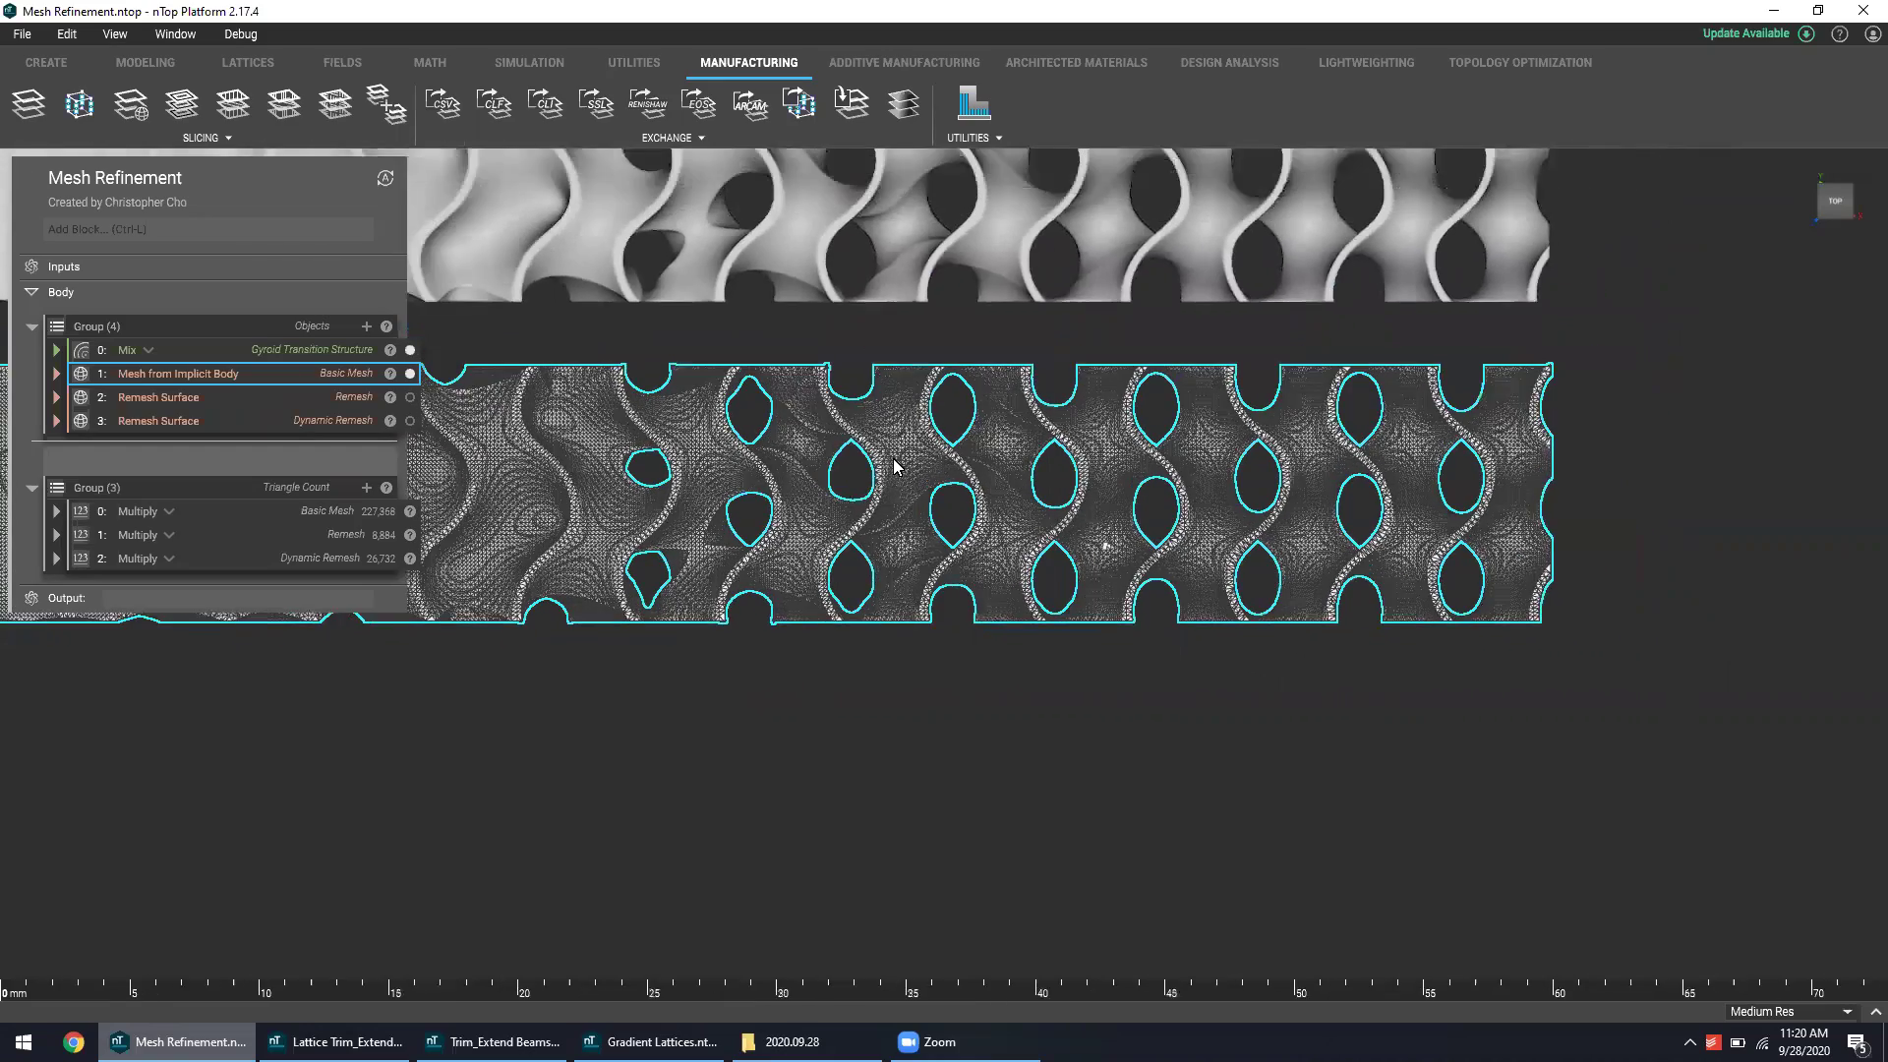
{"action": "middle_click_drag", "start_coordinate": [757, 387], "coordinate": [1157, 438]}
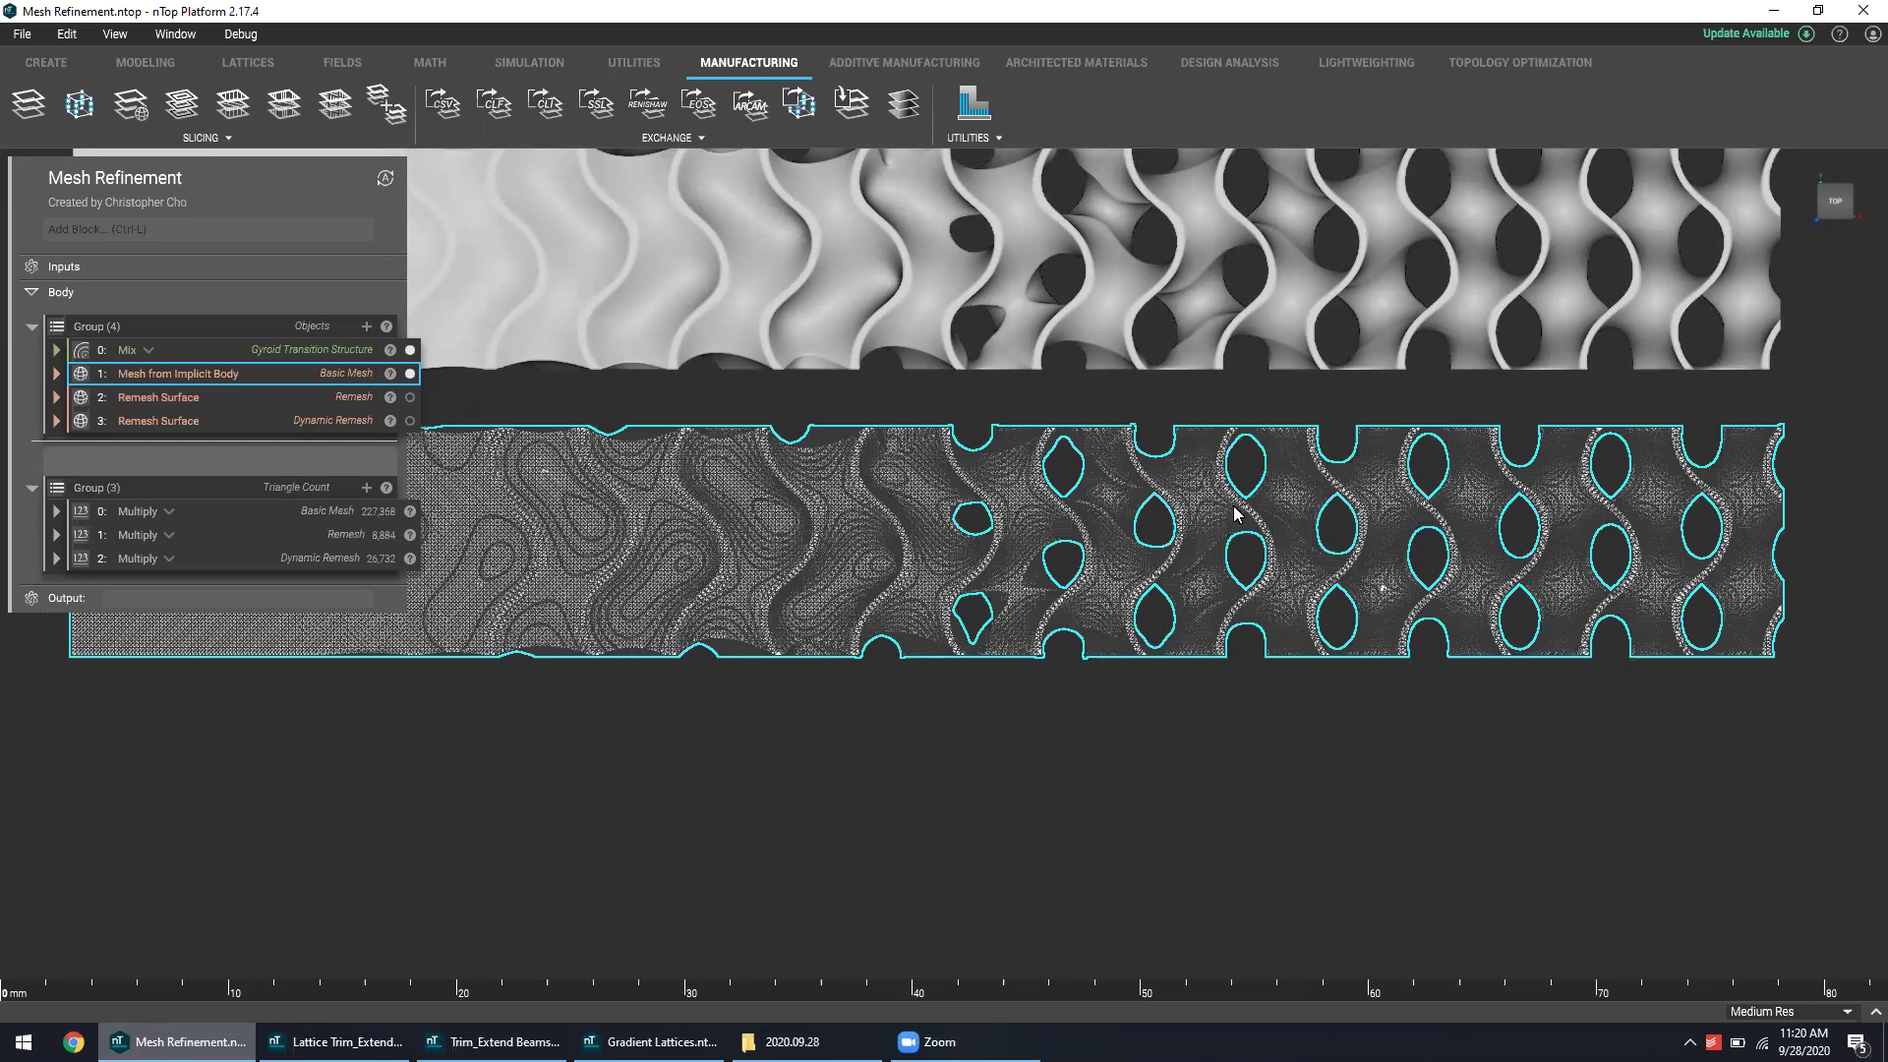
{"action": "scroll", "coordinate": [697, 441], "scroll_direction": "down", "scroll_amount": 3}
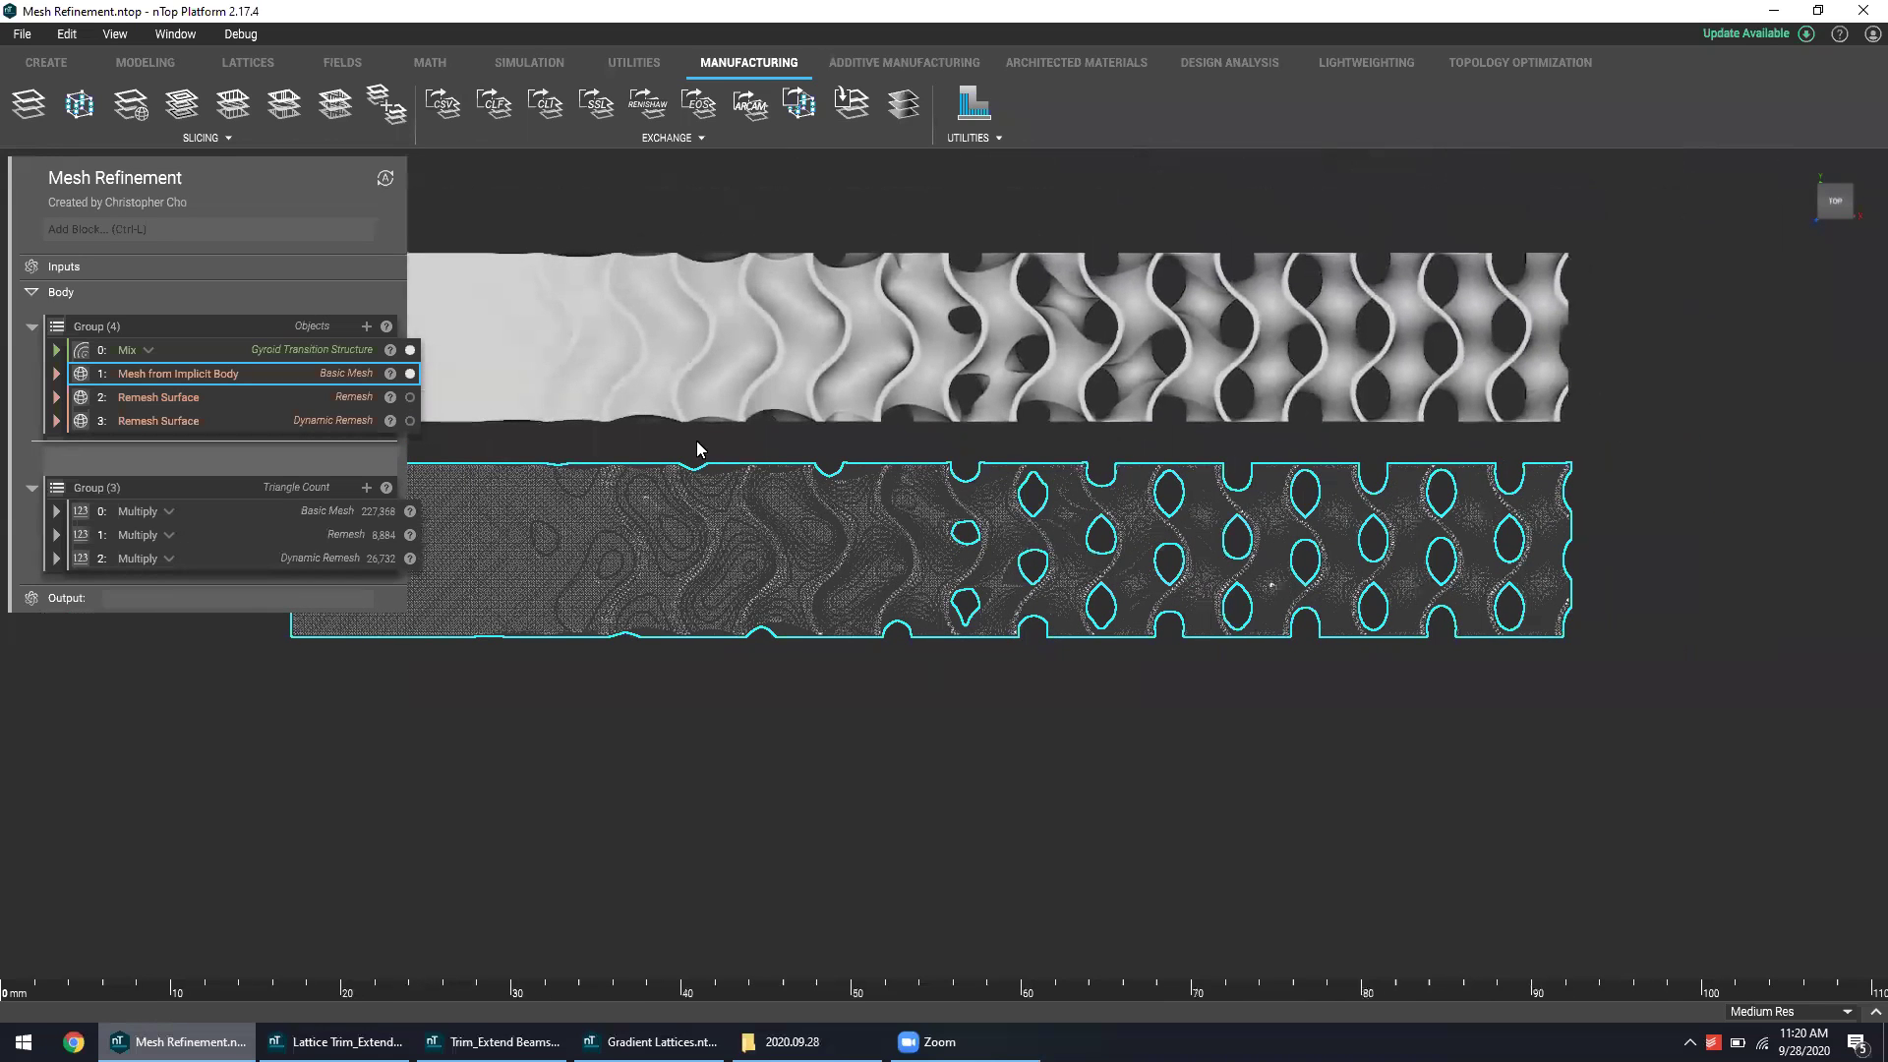
- Show the Remesh Surface (Remesh) result and recentre the view on all three bodies
{"action": "left_click", "coordinate": [410, 397]}
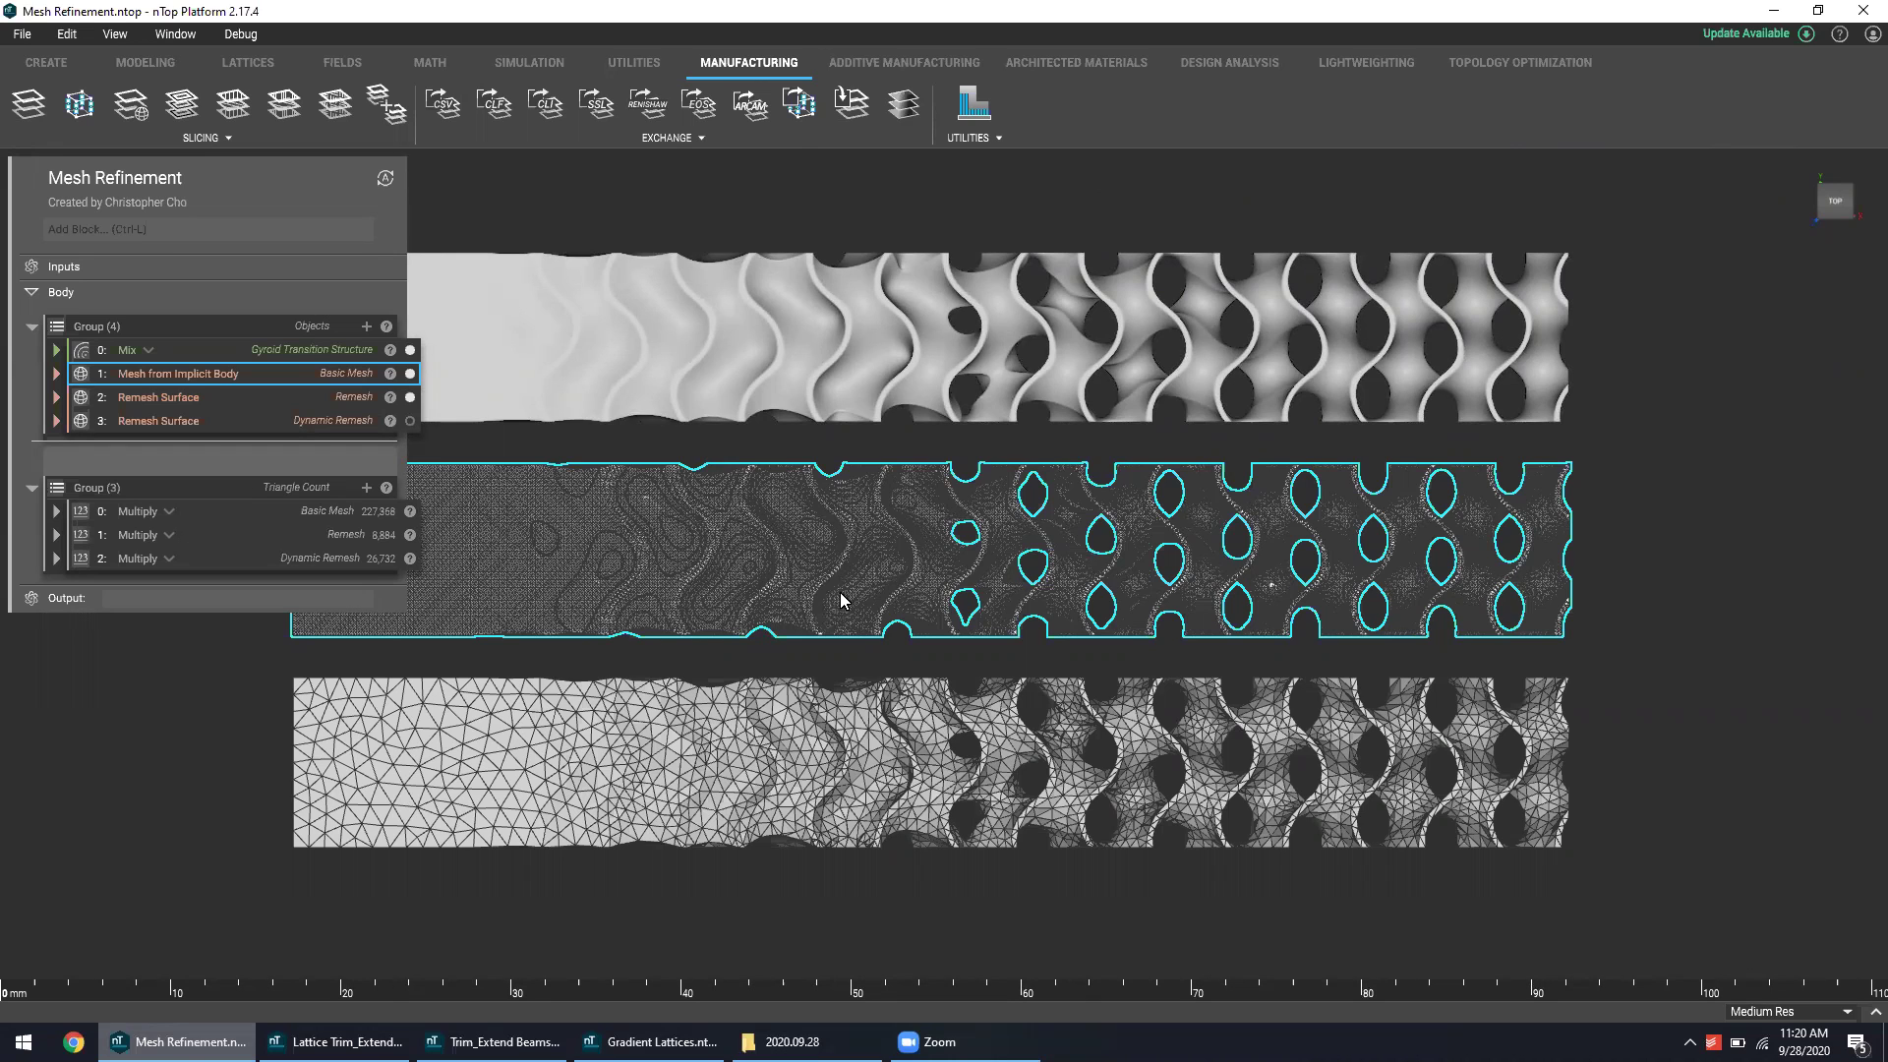
{"action": "middle_click_drag", "start_coordinate": [841, 600], "coordinate": [897, 657]}
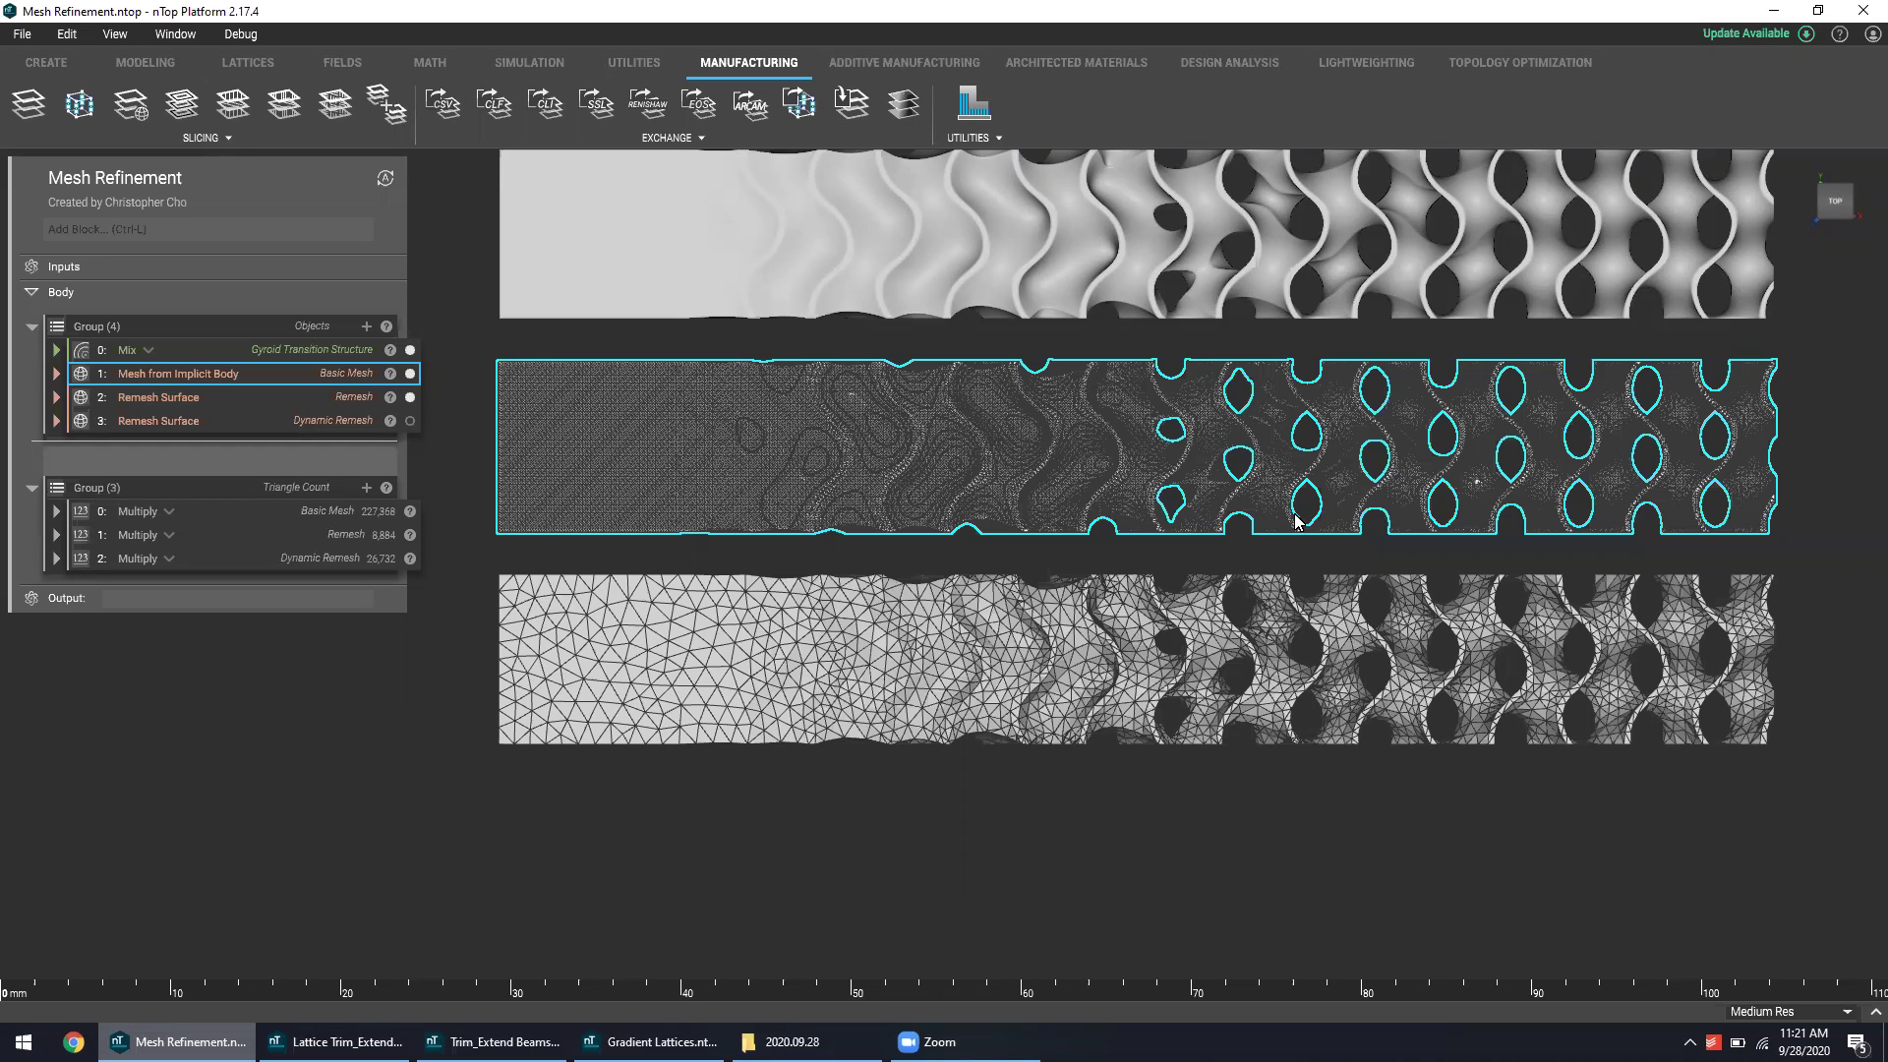
- Deselect the basic mesh block and make the Dynamic Remesh result visible as the fourth body
{"action": "left_click", "coordinate": [423, 435]}
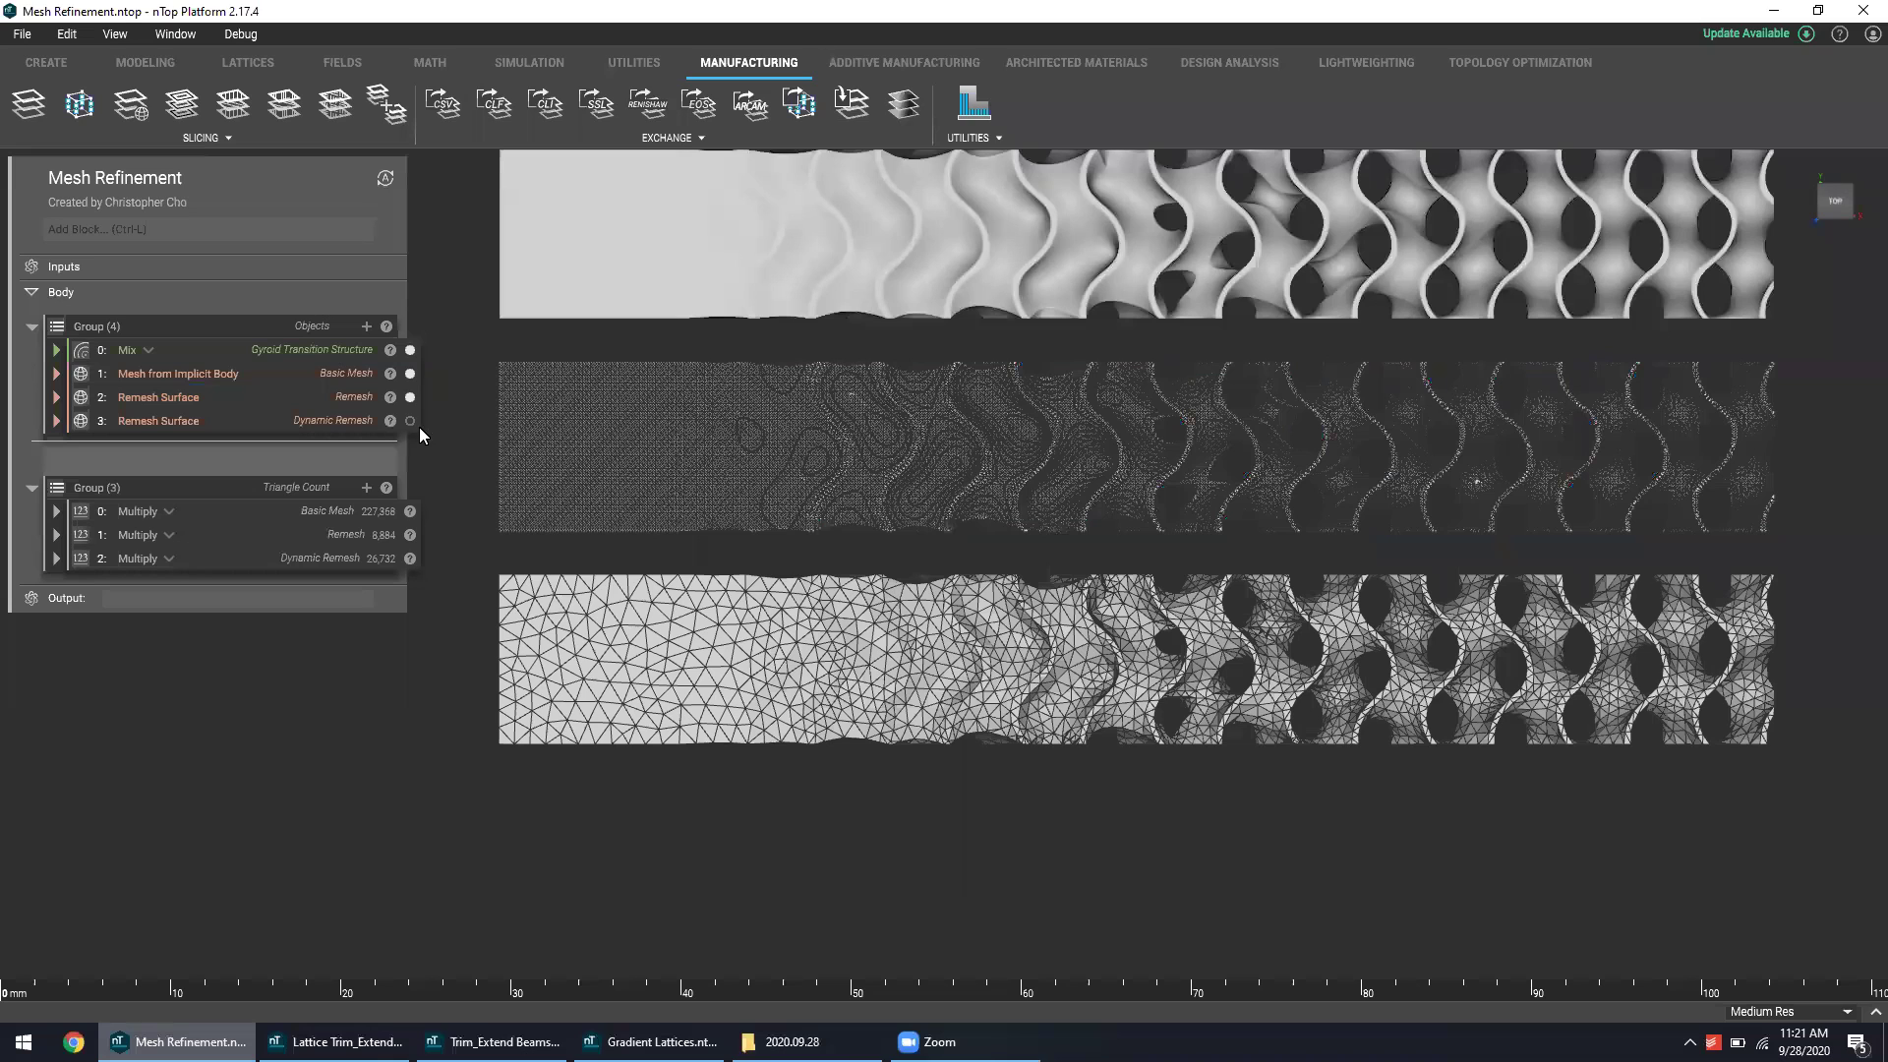
{"action": "left_click", "coordinate": [410, 421]}
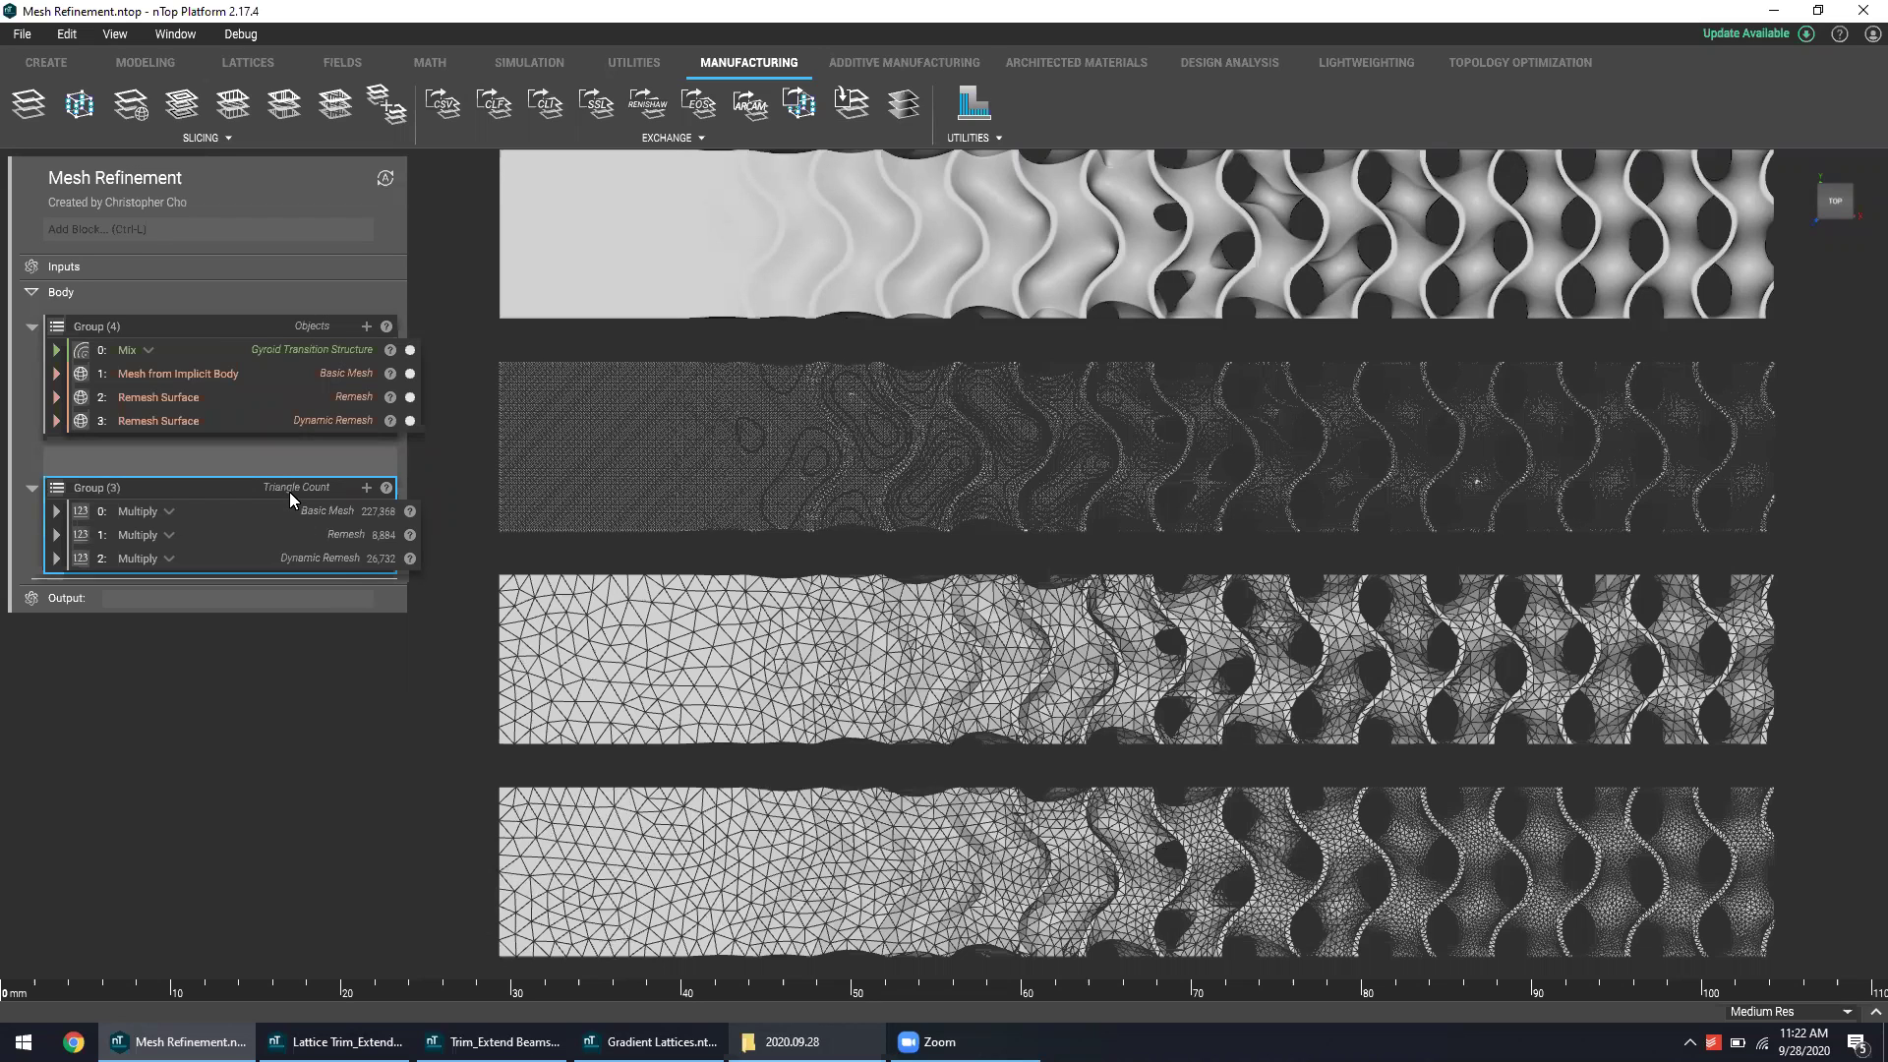
{"action": "left_click", "coordinate": [598, 511]}
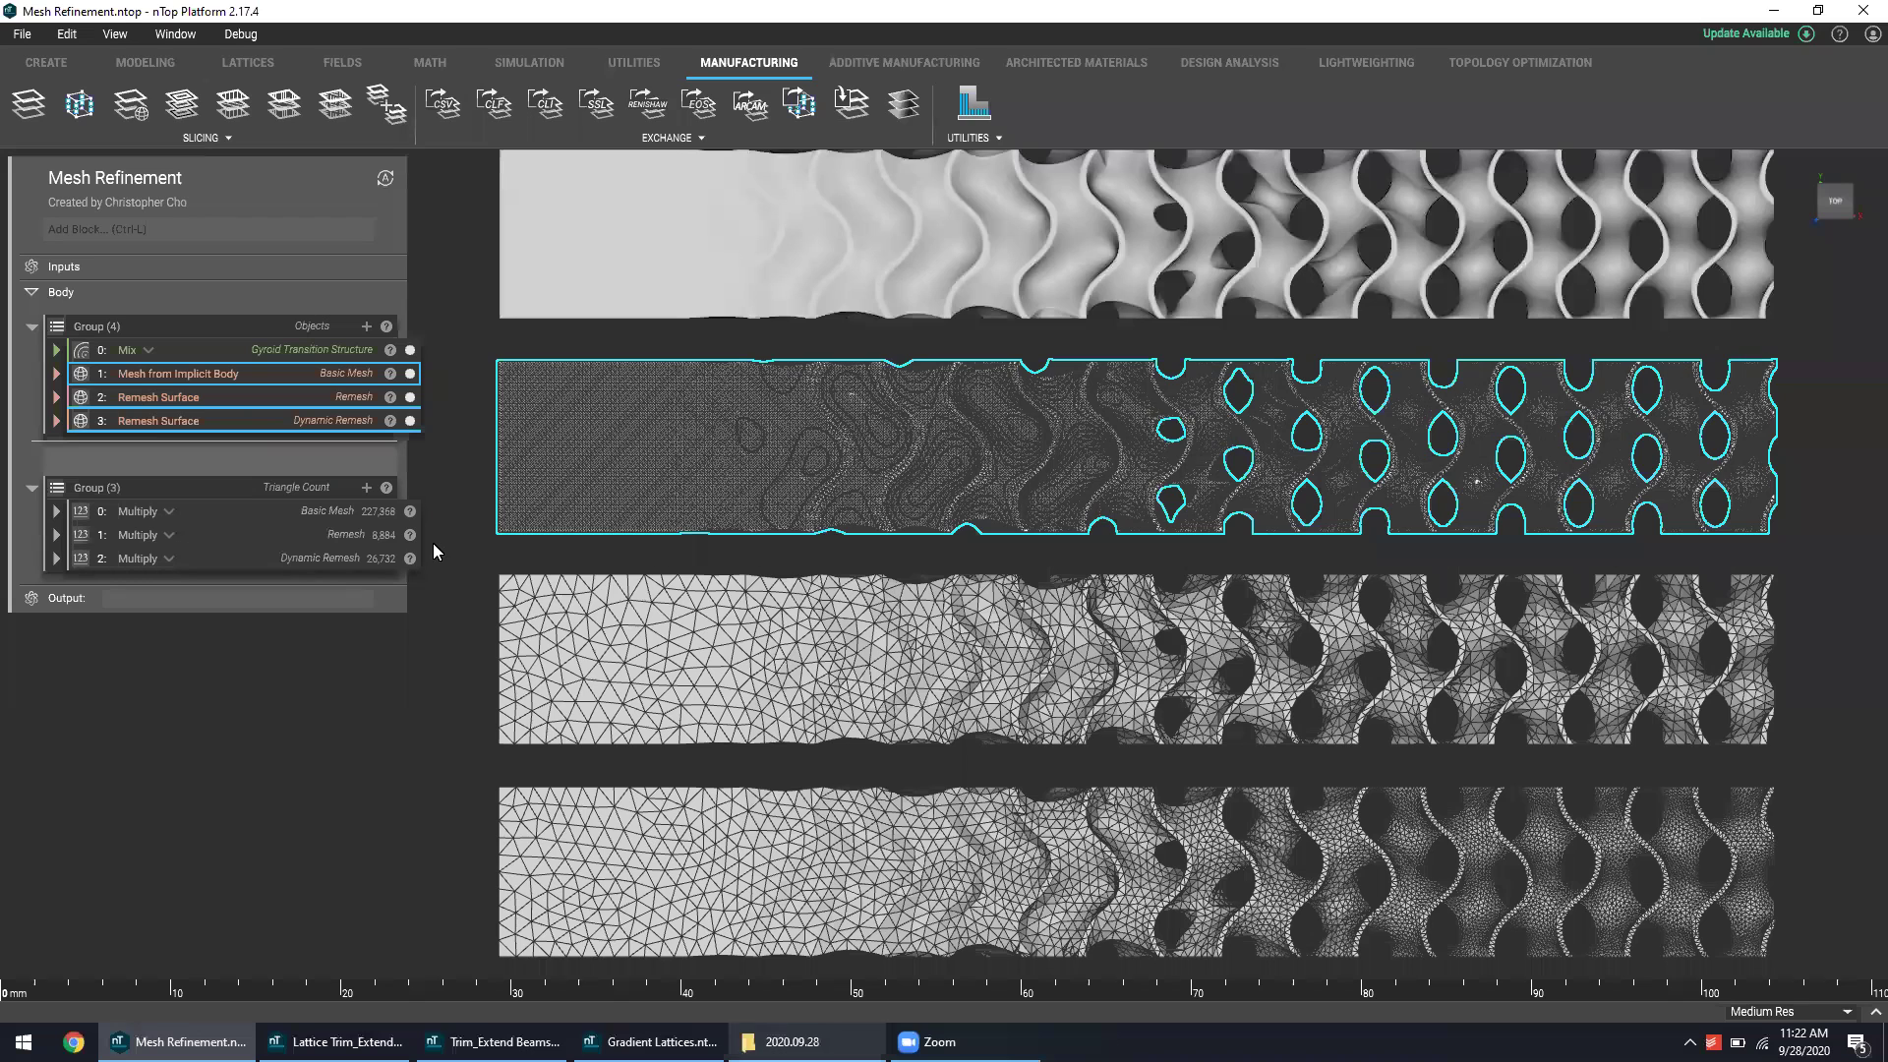
{"action": "left_click", "coordinate": [441, 602]}
{"action": "left_click", "coordinate": [375, 540]}
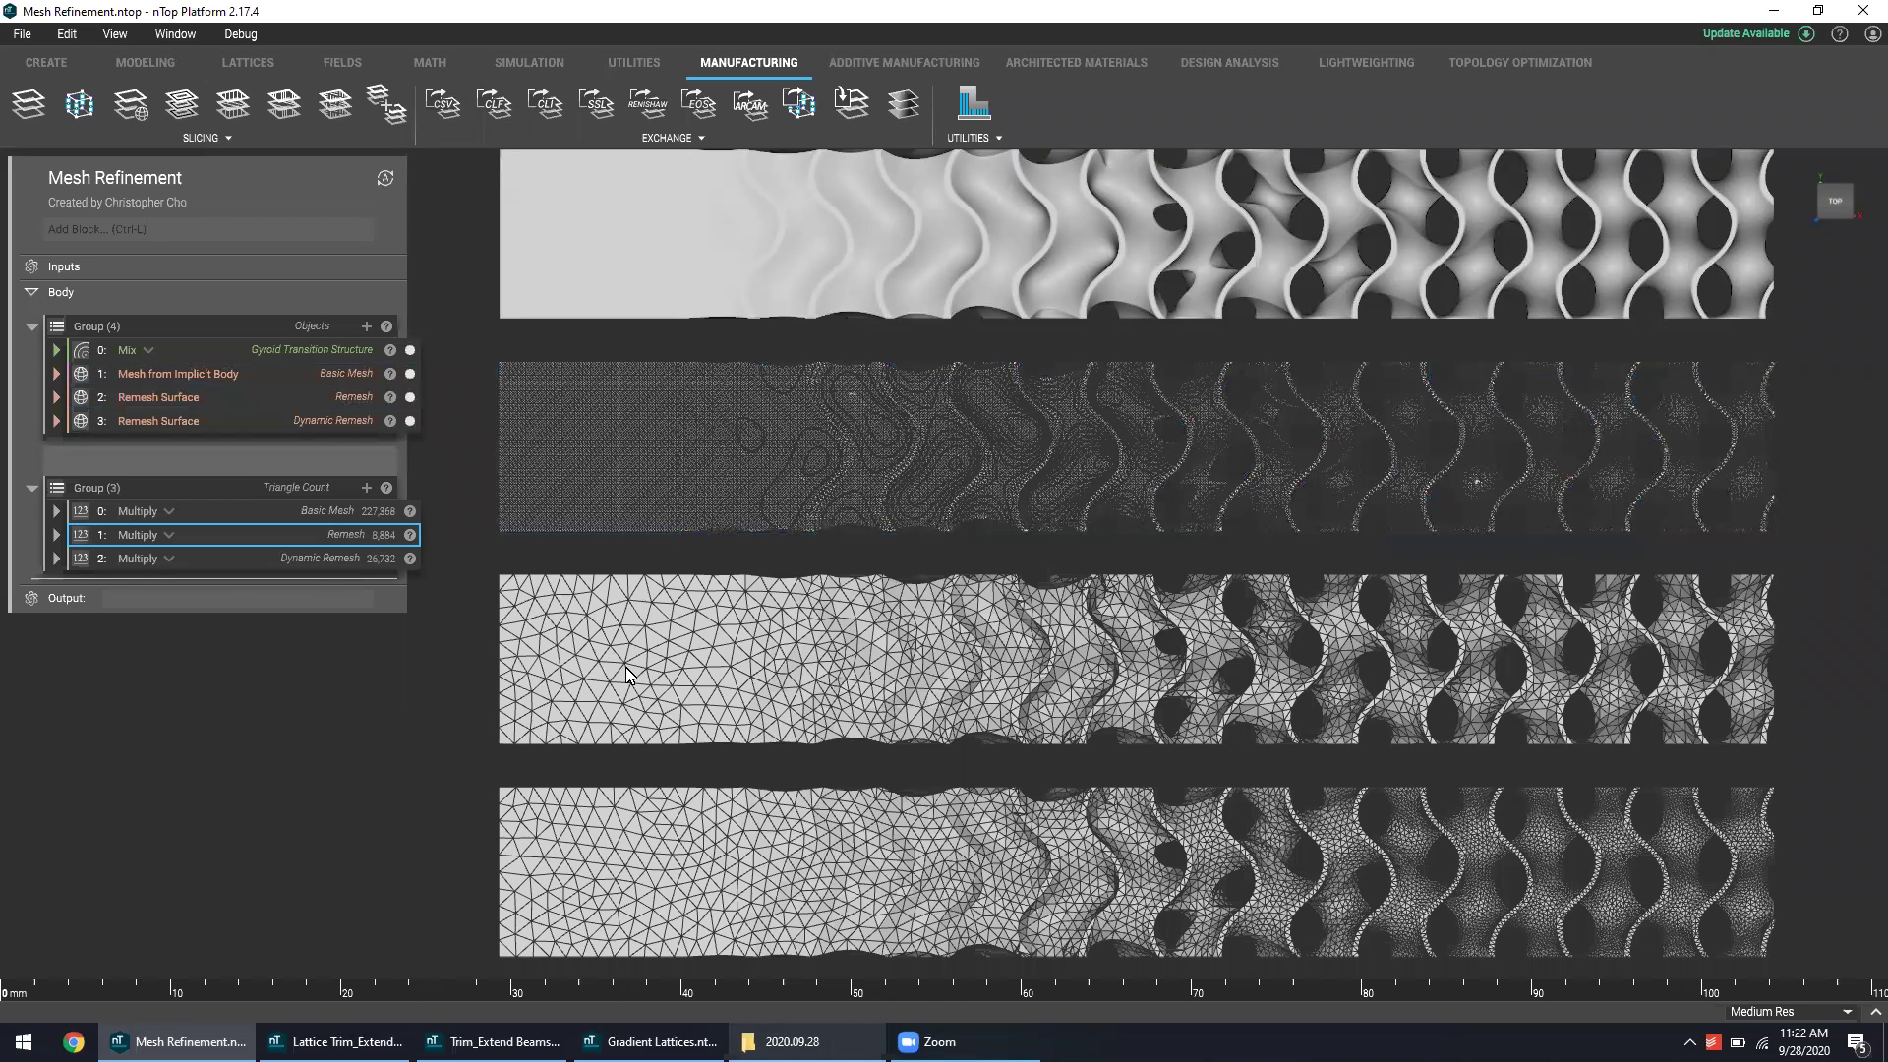
{"action": "left_click", "coordinate": [629, 676]}
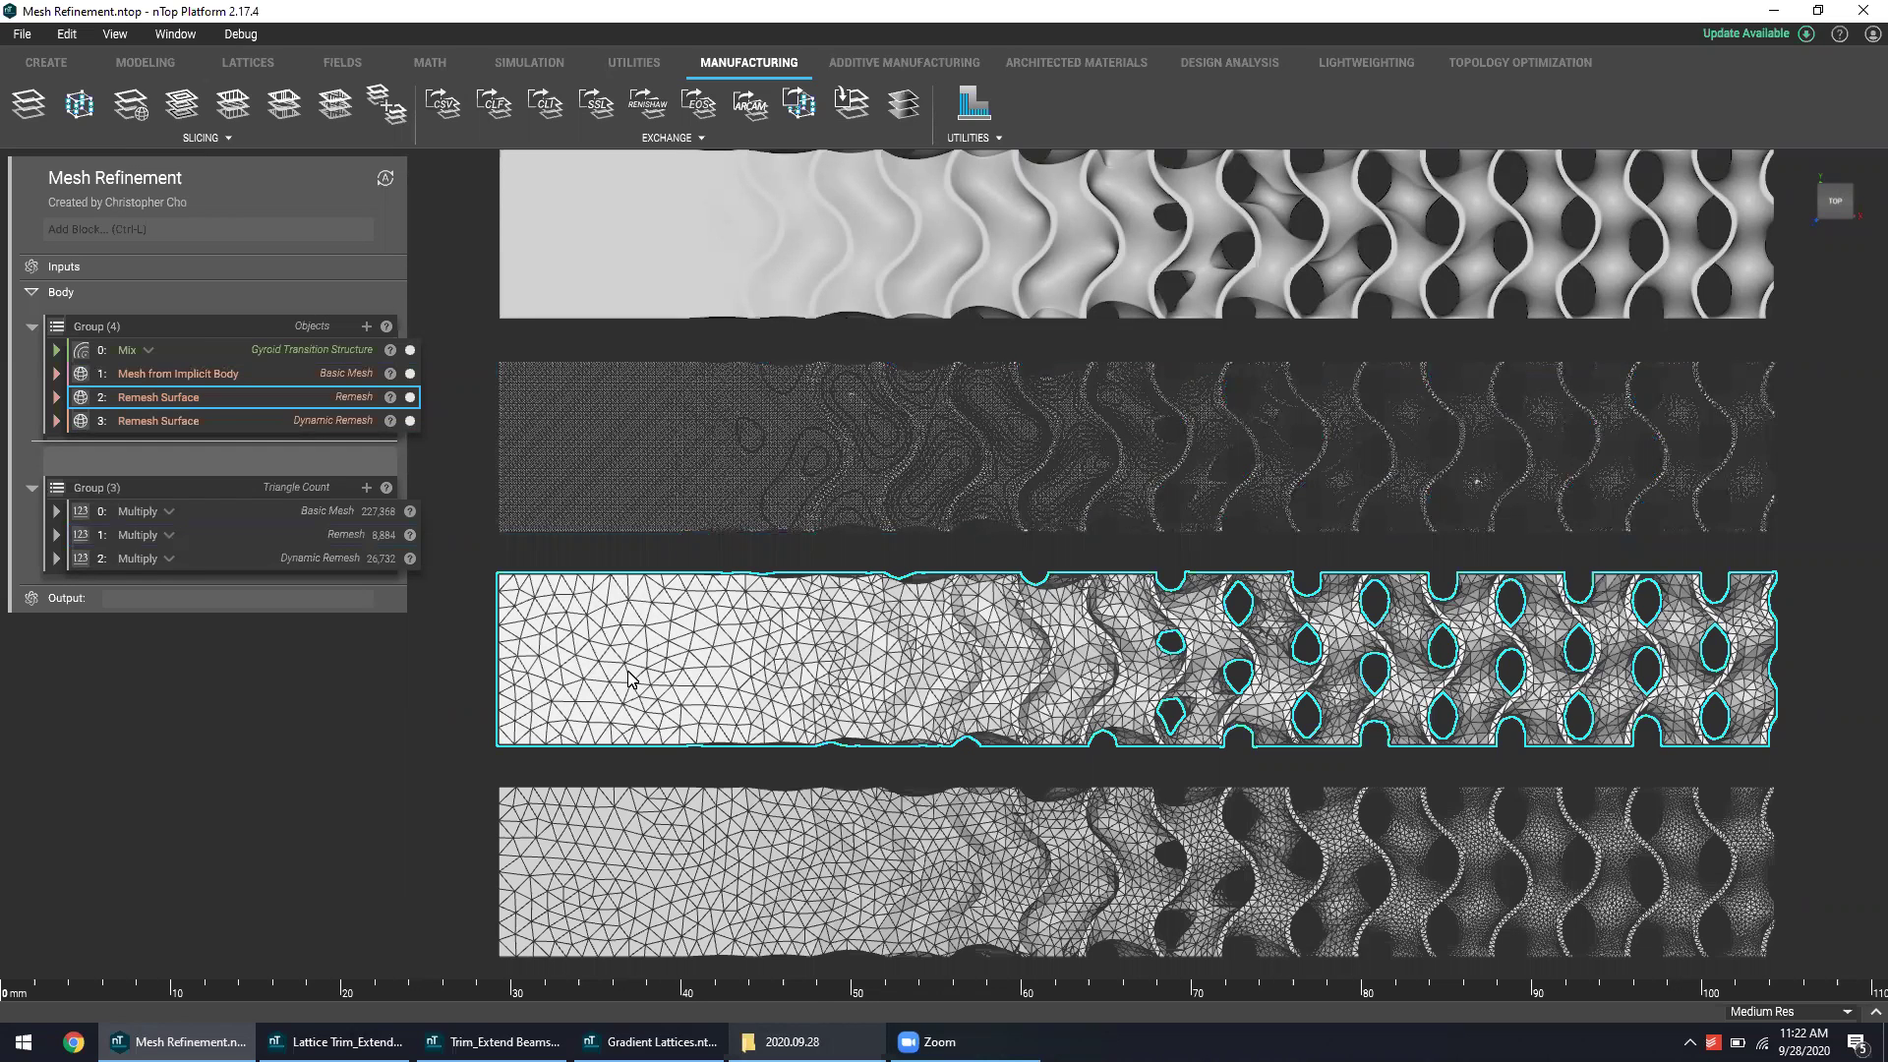
{"action": "left_click", "coordinate": [357, 707]}
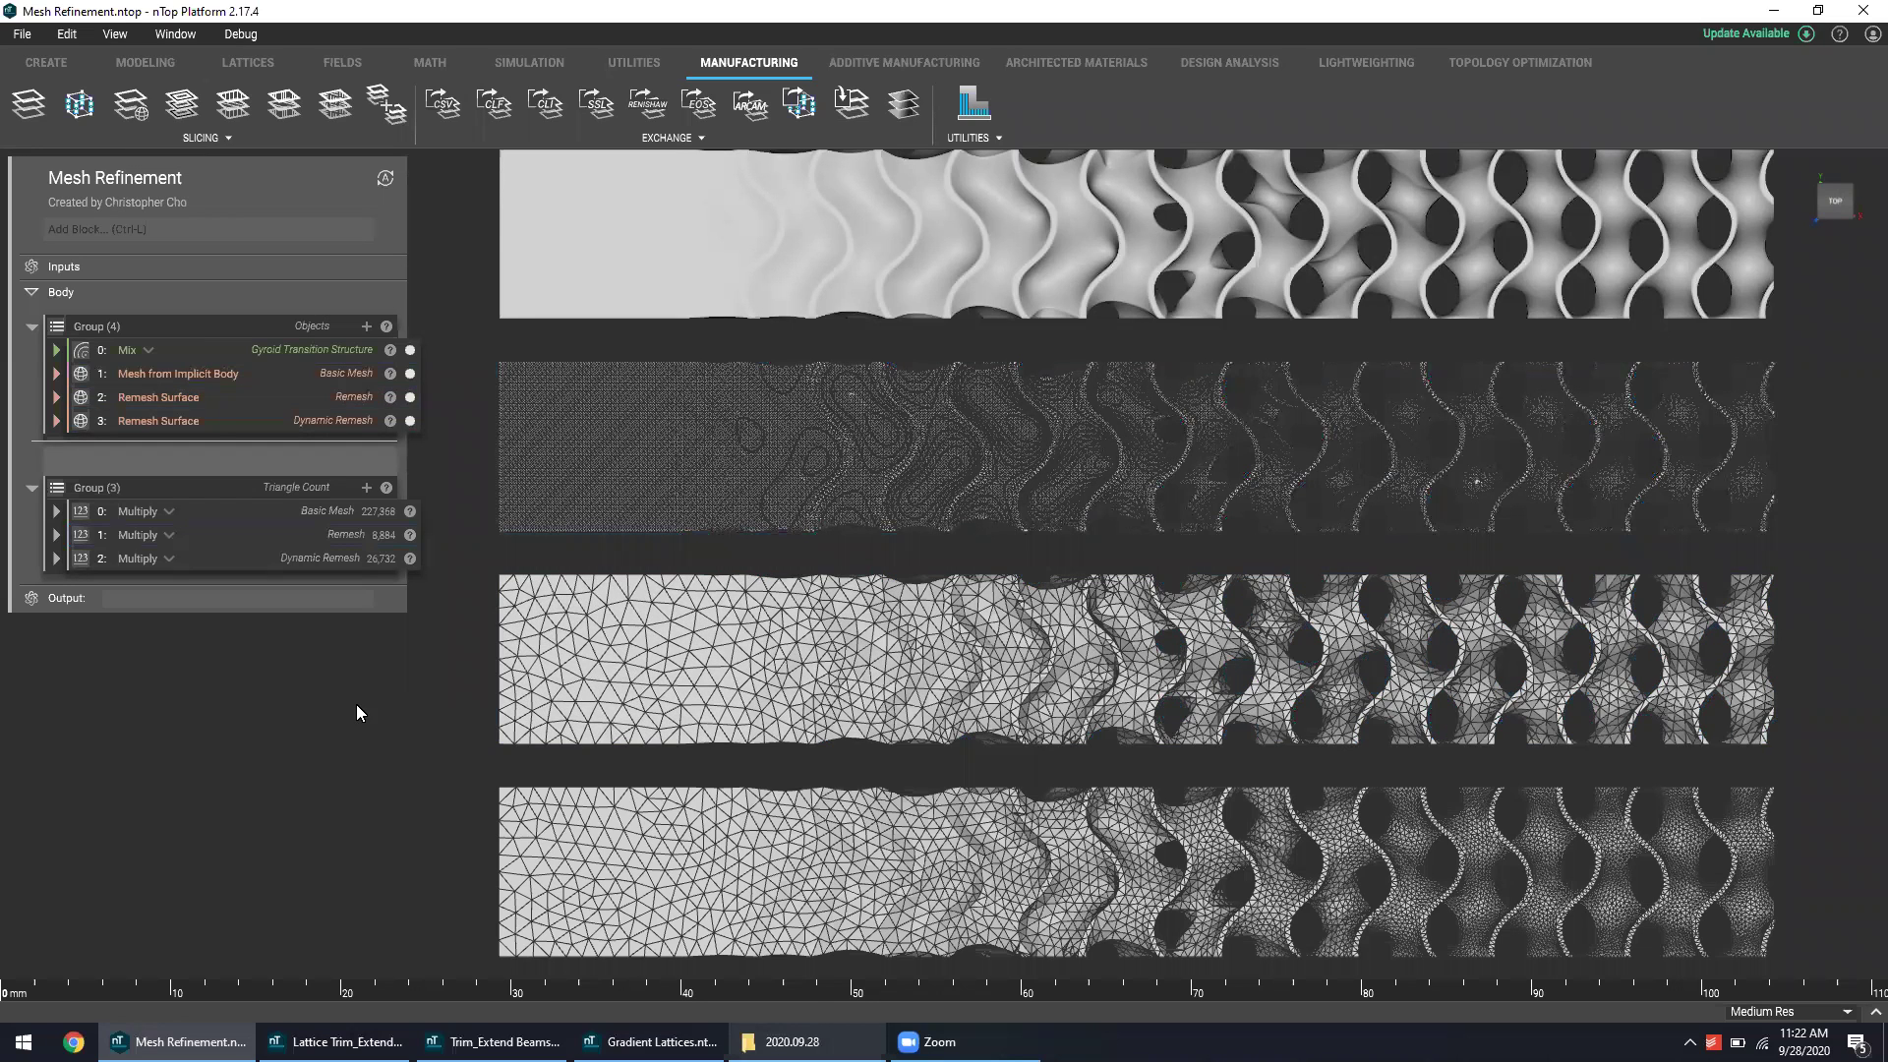
{"action": "left_click", "coordinate": [621, 856]}
{"action": "left_click", "coordinate": [381, 789]}
{"action": "left_click", "coordinate": [358, 563]}
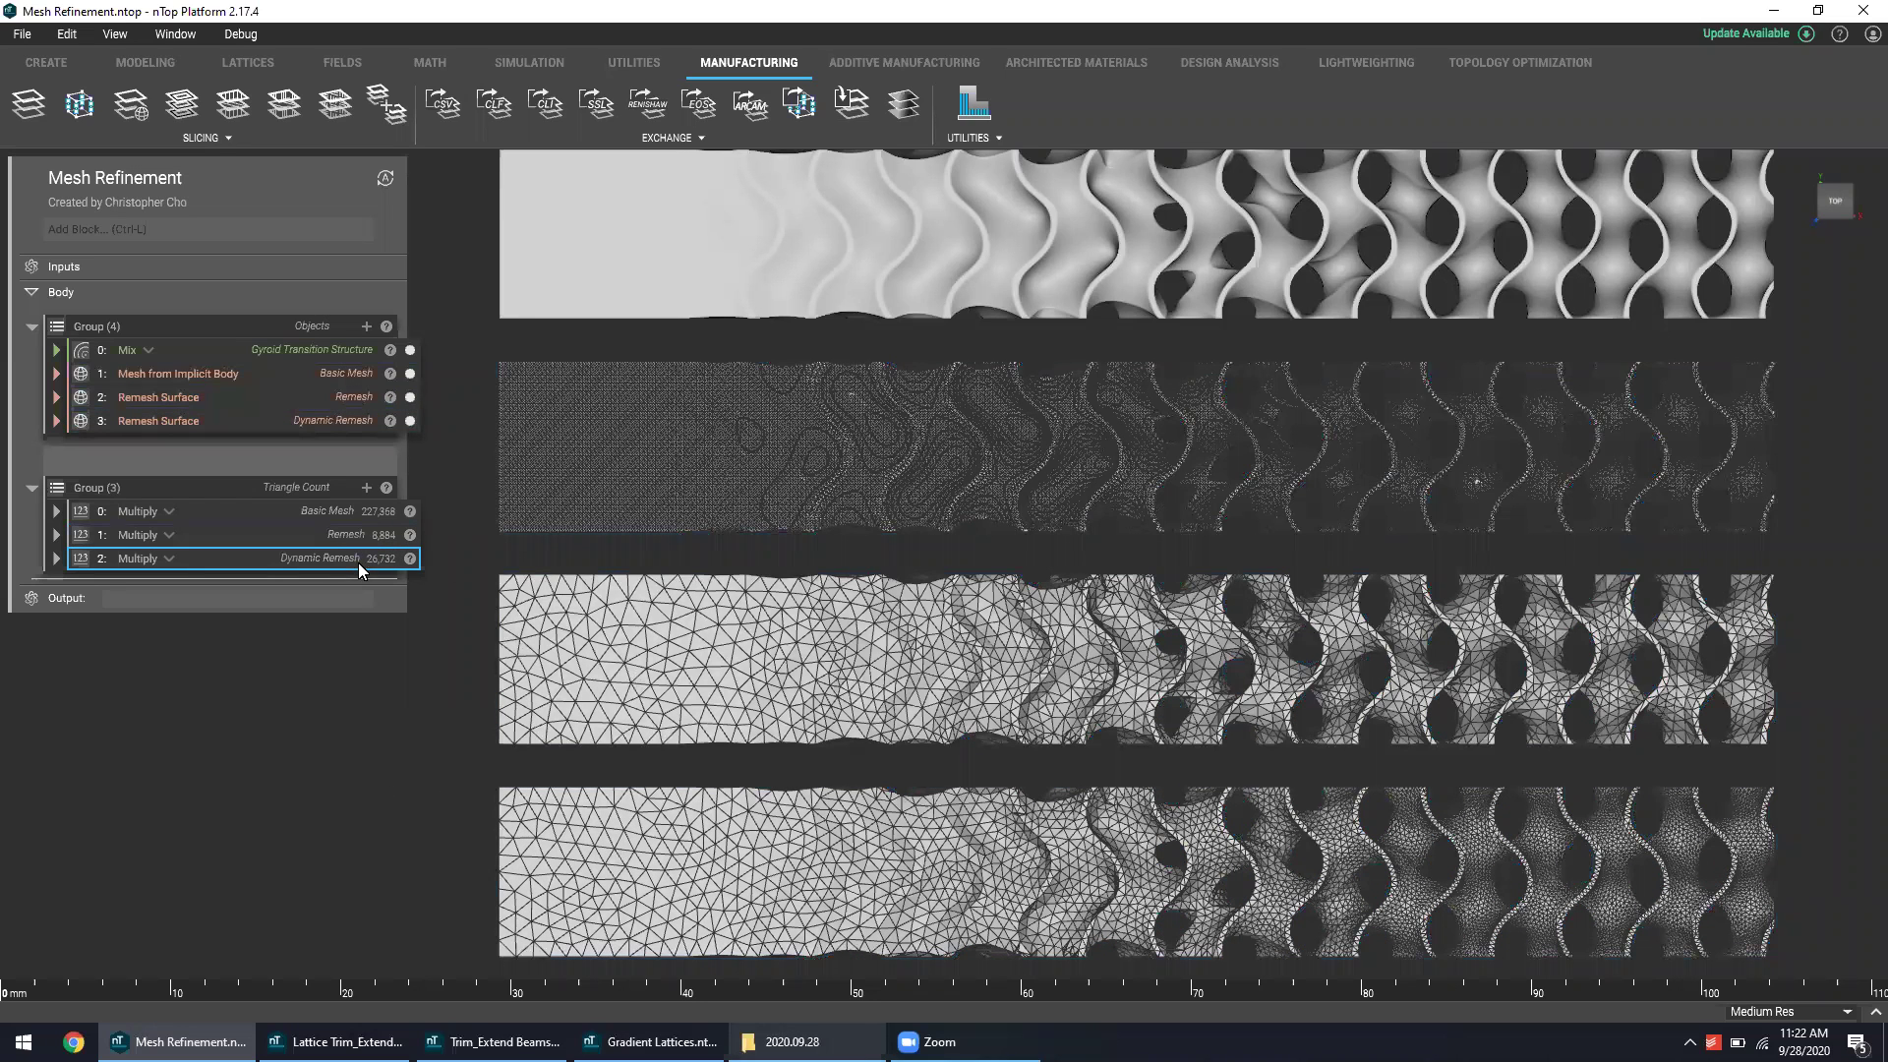
{"action": "left_click", "coordinate": [364, 647]}
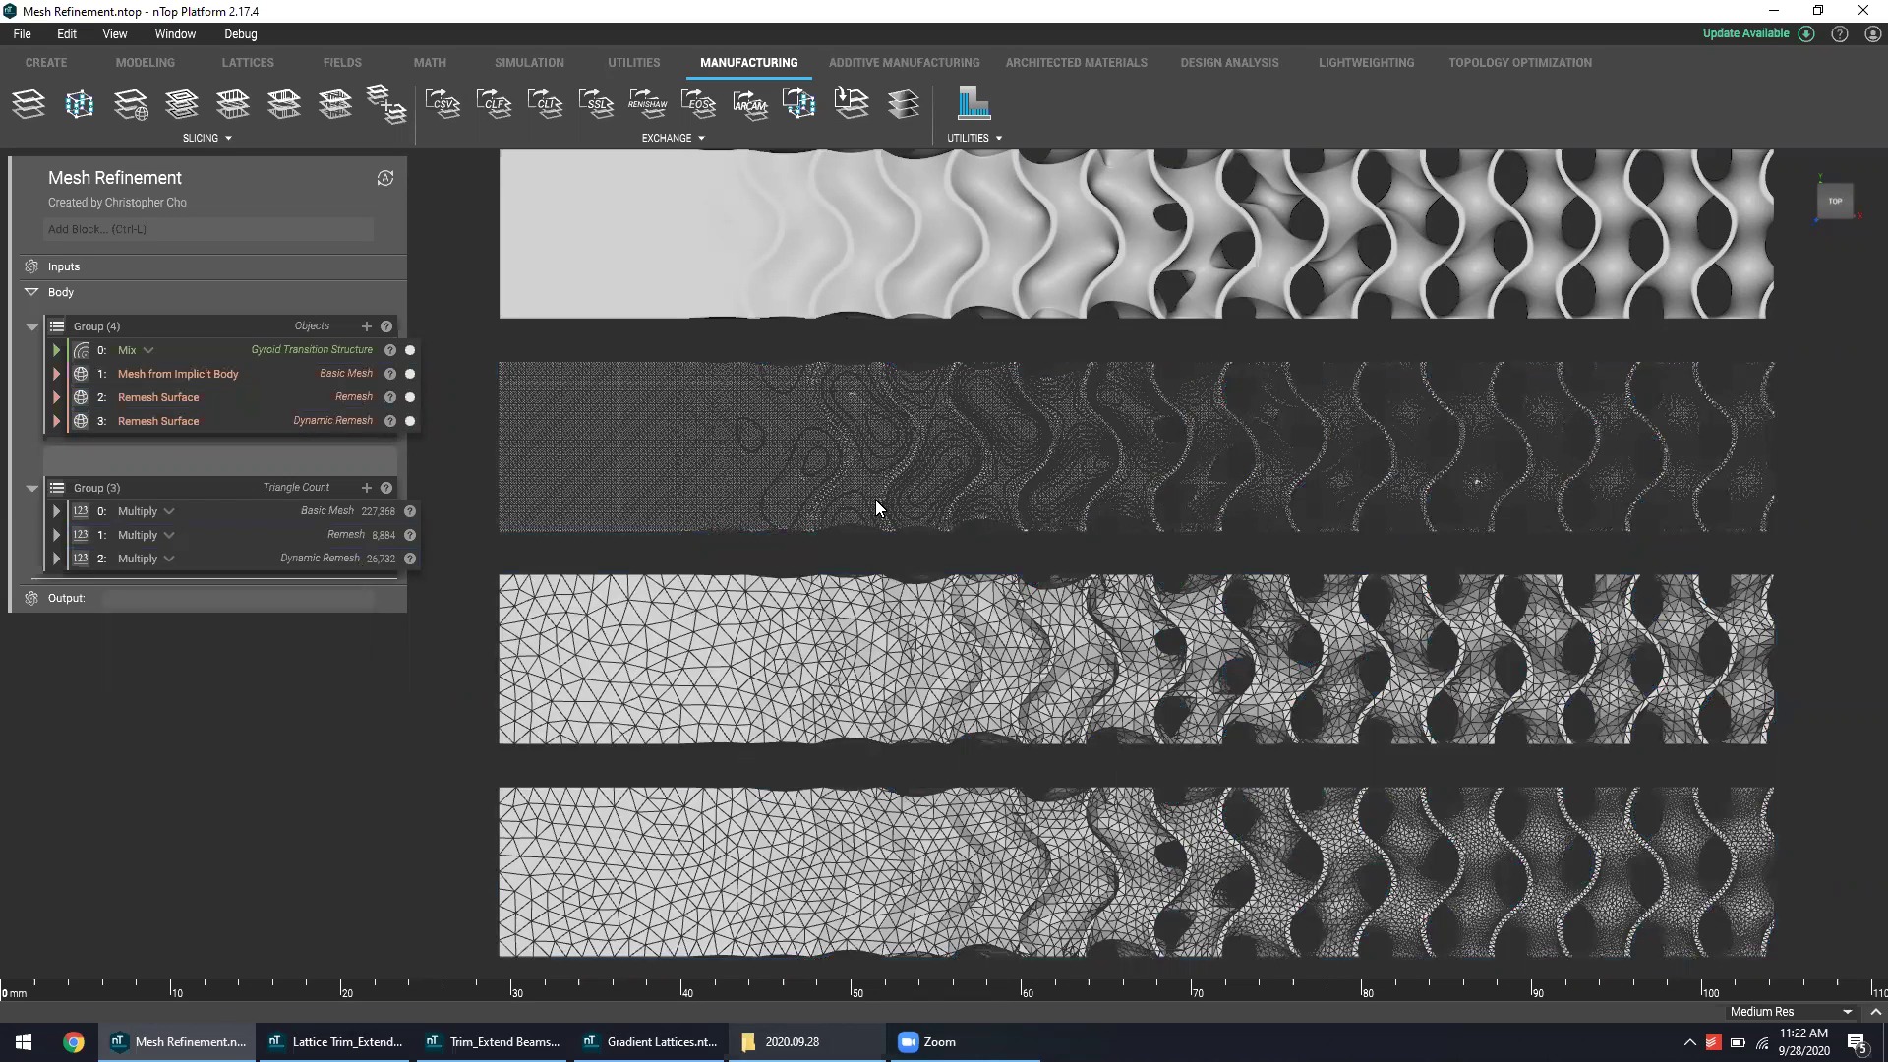
{"action": "left_click", "coordinate": [916, 452]}
{"action": "left_click", "coordinate": [399, 683]}
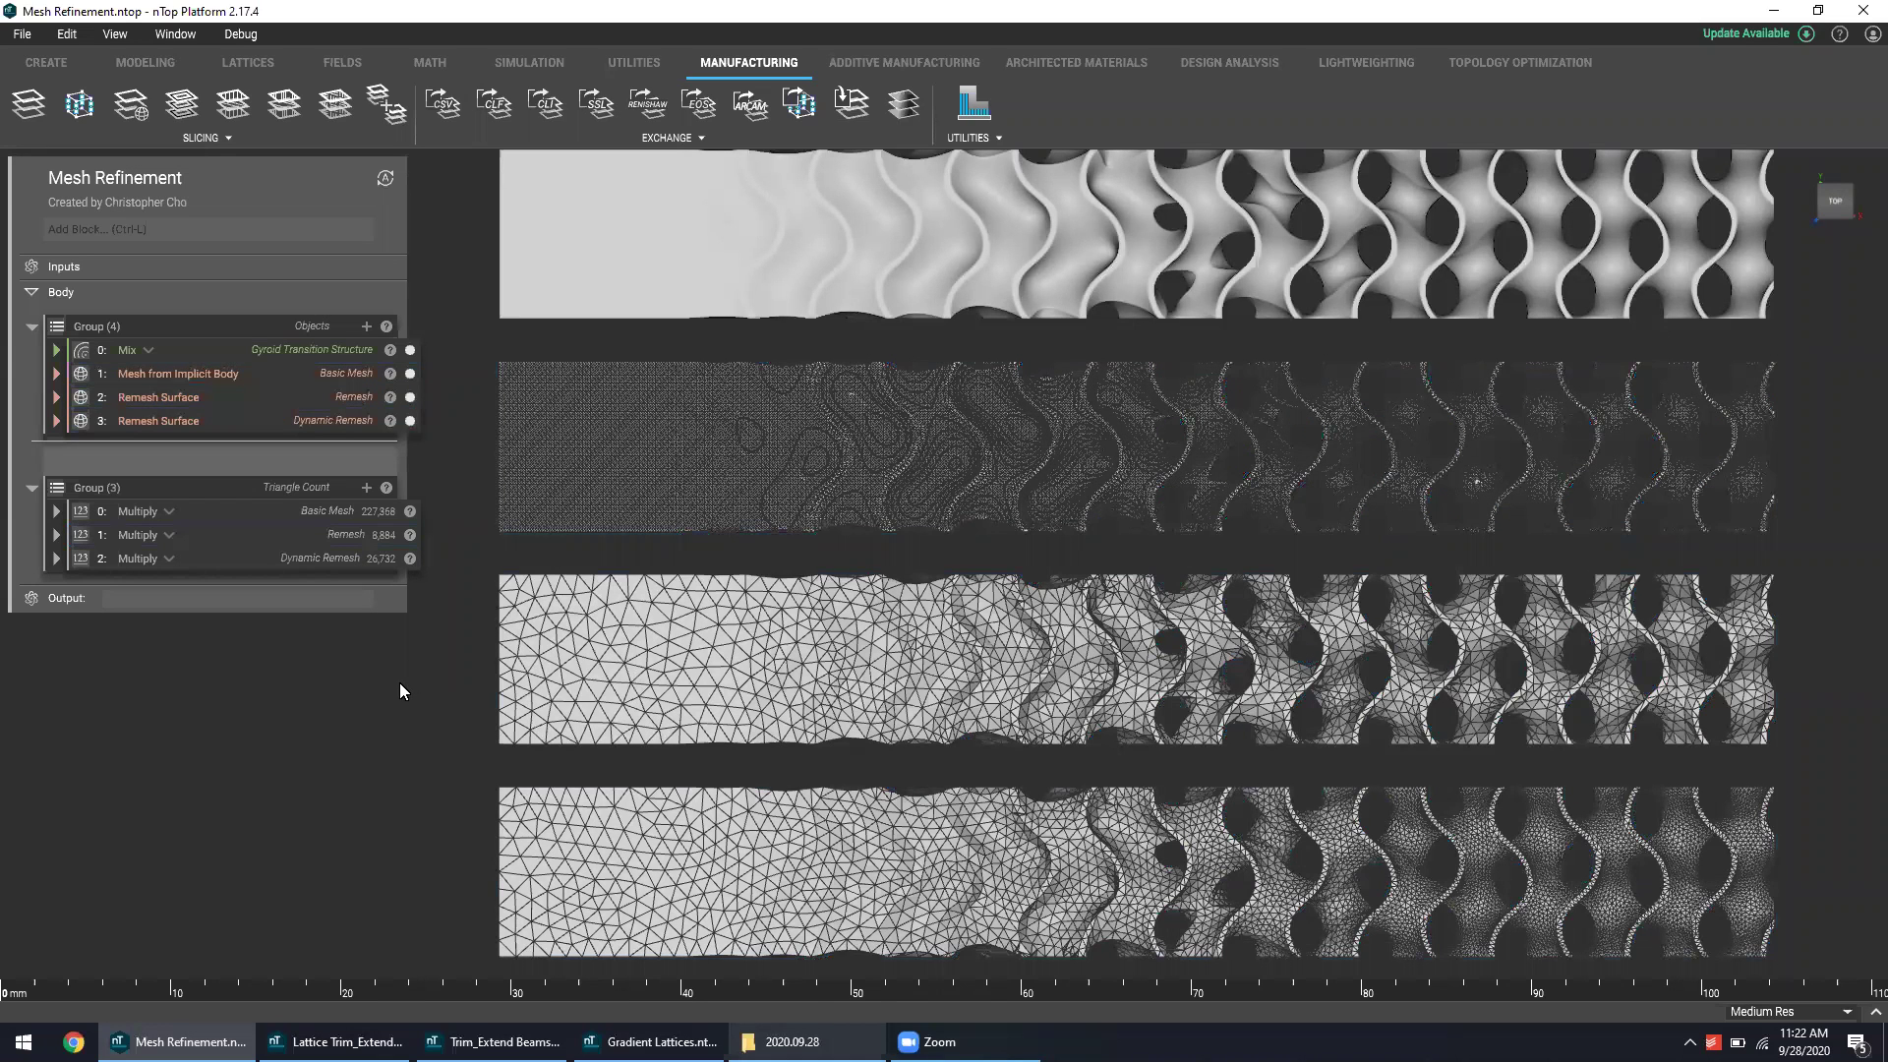